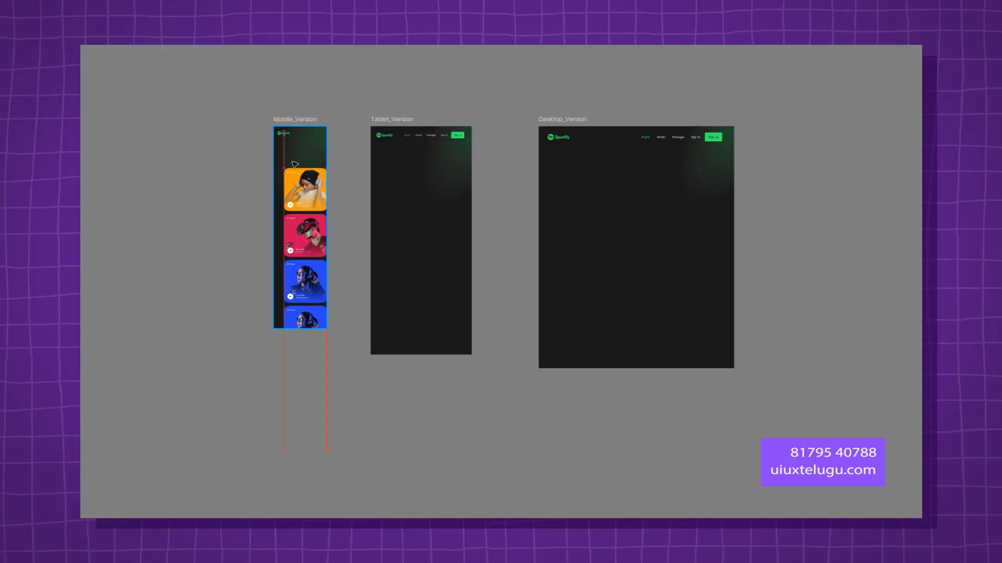
# Move the Contents frame of music cards out of Mobile_Version and into Desktop_Version.
pyautogui.click(293, 164)
pyautogui.moveTo(293, 163); pyautogui.dragTo(224, 187)
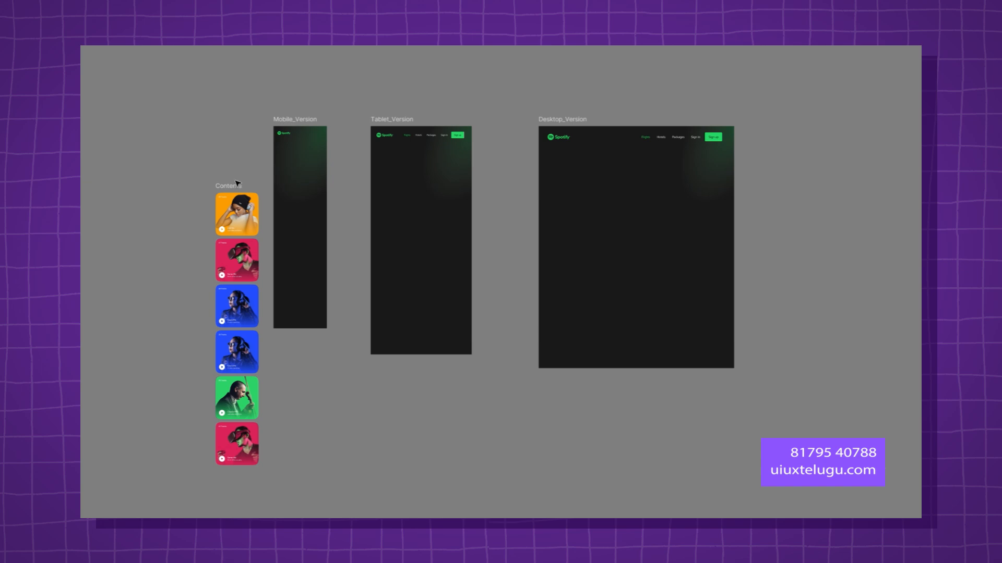
pyautogui.moveTo(237, 183); pyautogui.dragTo(575, 184)
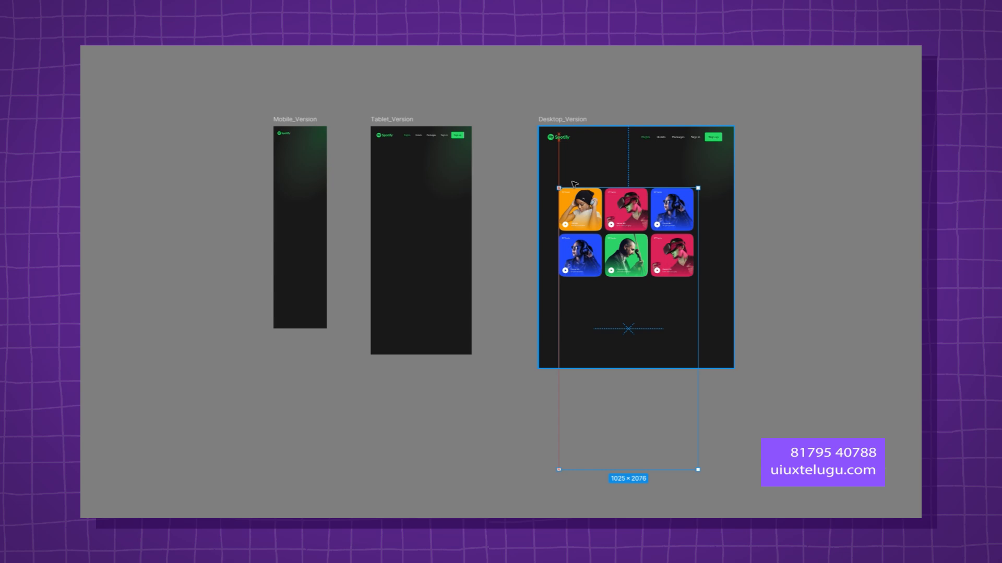
# Move the Contents frame from Desktop_Version into Mobile_Version, and place it on the empty canvas beside it.
pyautogui.moveTo(574, 184); pyautogui.dragTo(290, 180)
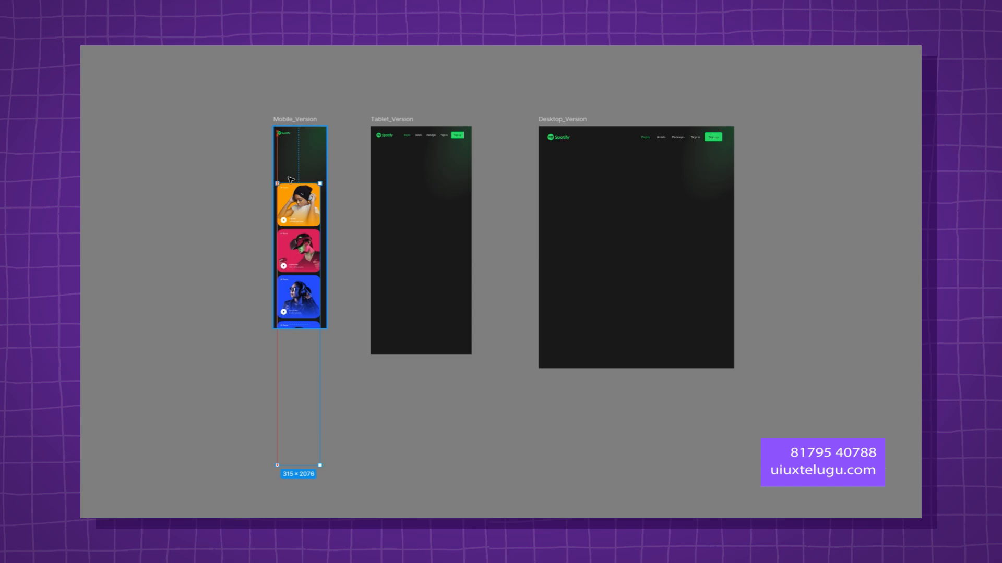
pyautogui.moveTo(290, 179); pyautogui.dragTo(290, 181)
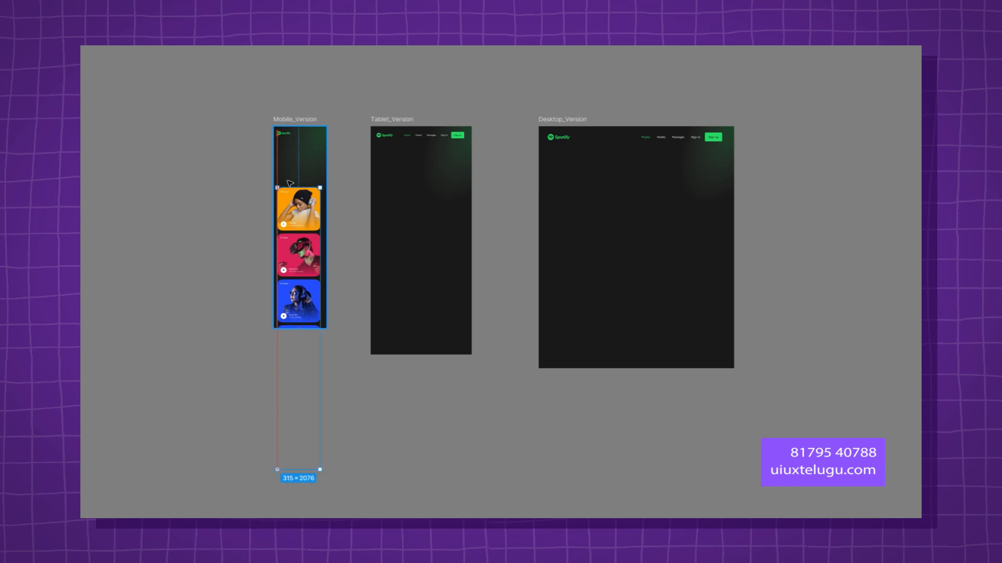
pyautogui.moveTo(290, 182); pyautogui.dragTo(222, 188)
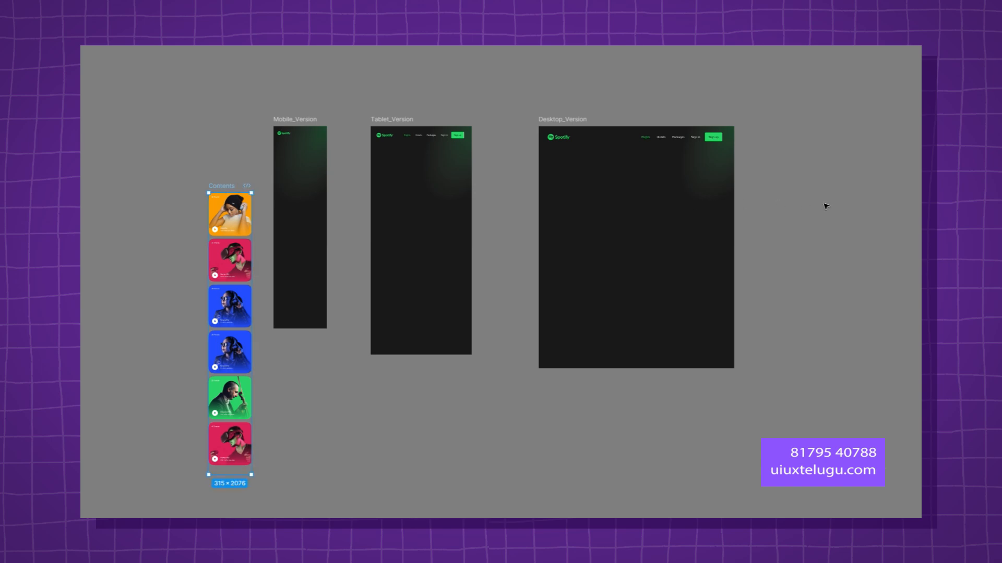
# With the interface panels shown again, open Page_1 and go back to the previous UI.
pyautogui.hotkey('ctrl', '\\')
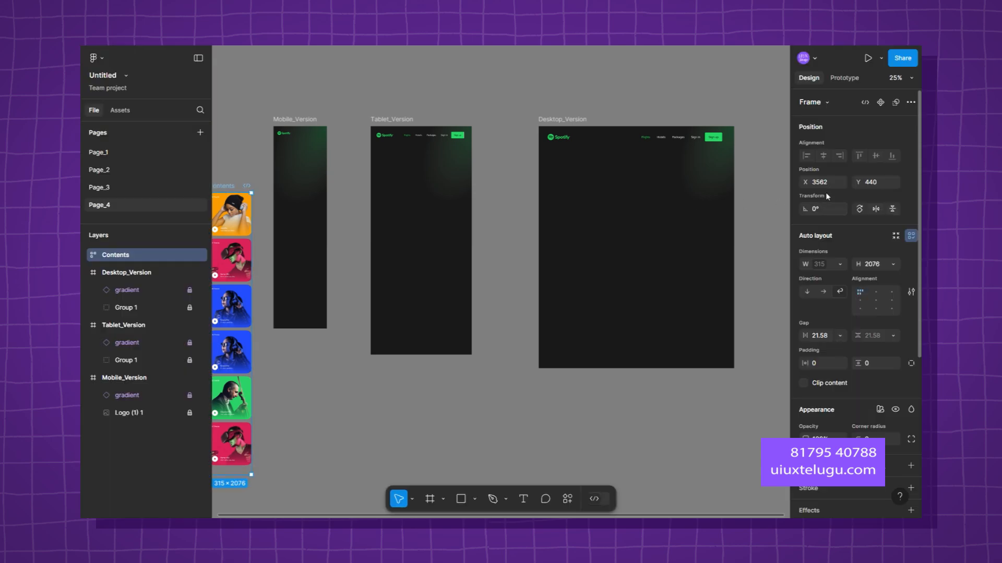
pyautogui.click(155, 158)
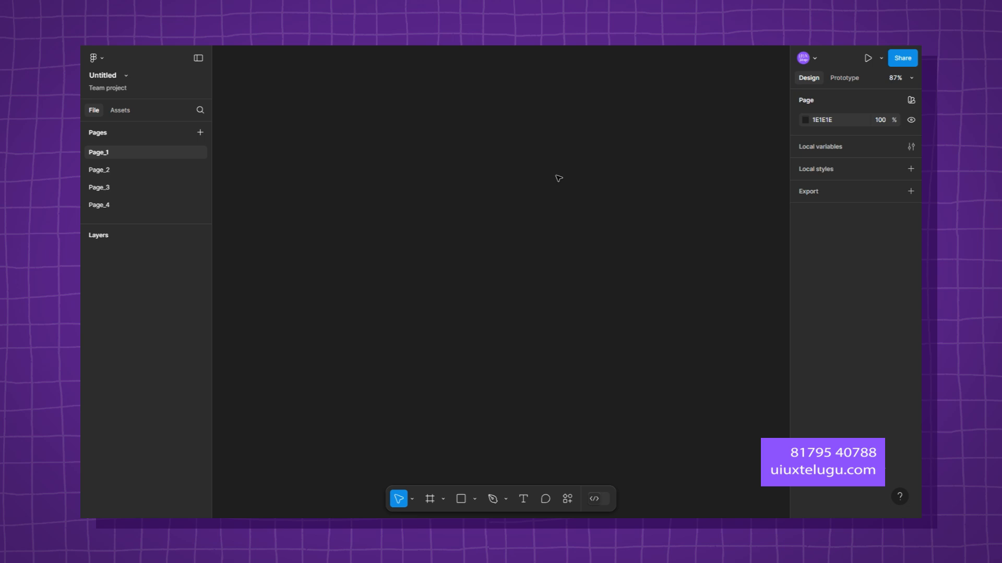
pyautogui.click(900, 497)
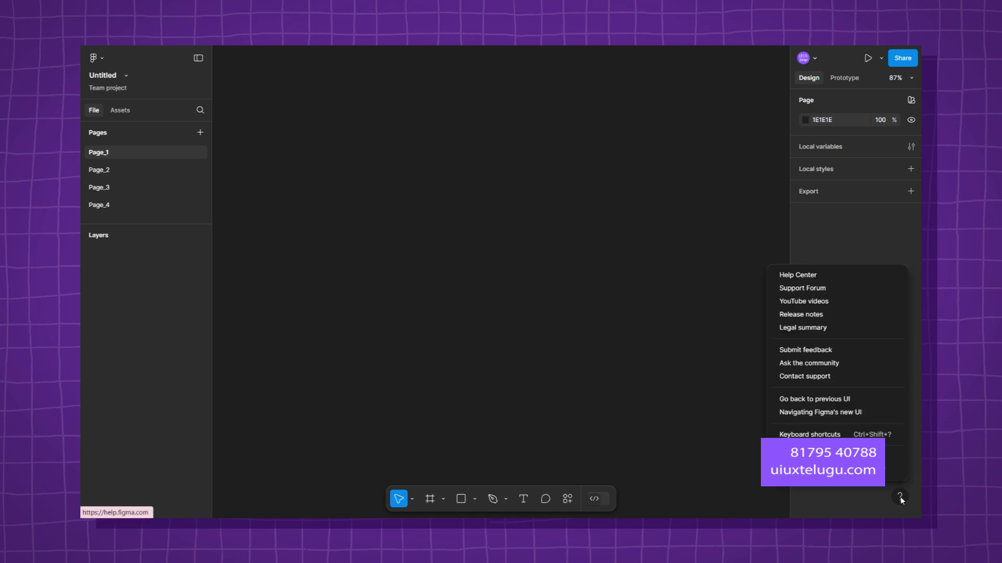
pyautogui.click(848, 400)
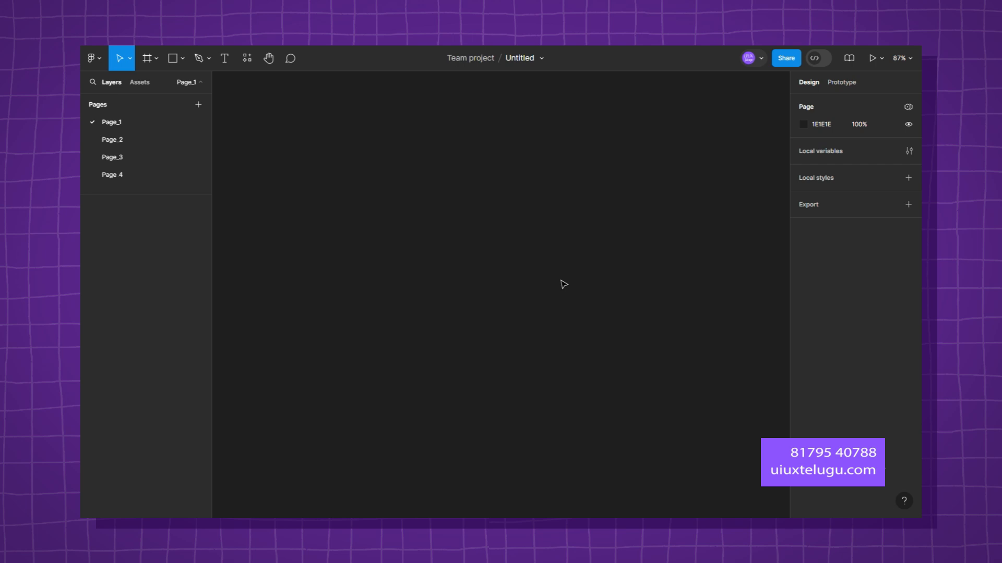
# Draw a rectangle about 710 × 275 on the empty canvas and shift it slightly lower.
pyautogui.press('r')
pyautogui.moveTo(326, 167); pyautogui.dragTo(663, 298)
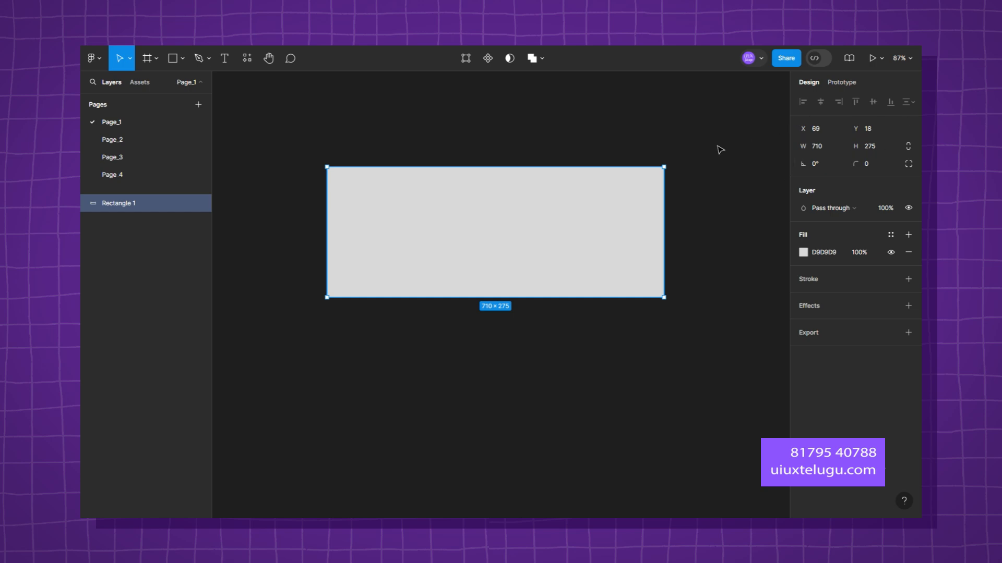
pyautogui.moveTo(607, 242)
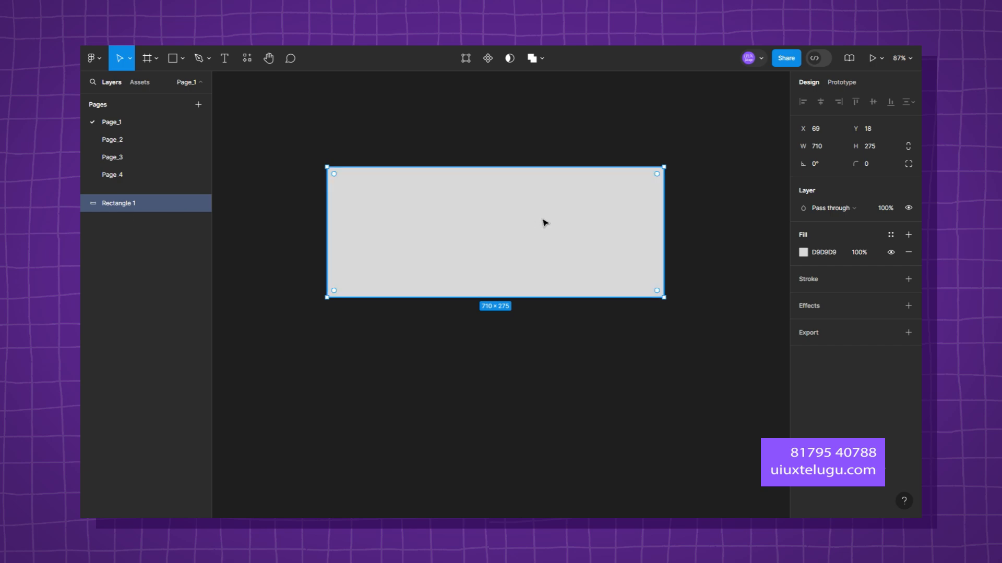
pyautogui.moveTo(543, 221); pyautogui.dragTo(527, 250)
pyautogui.click(450, 481)
# Add the text "dfsfsgsfg" below the rectangle.
pyautogui.press('t')
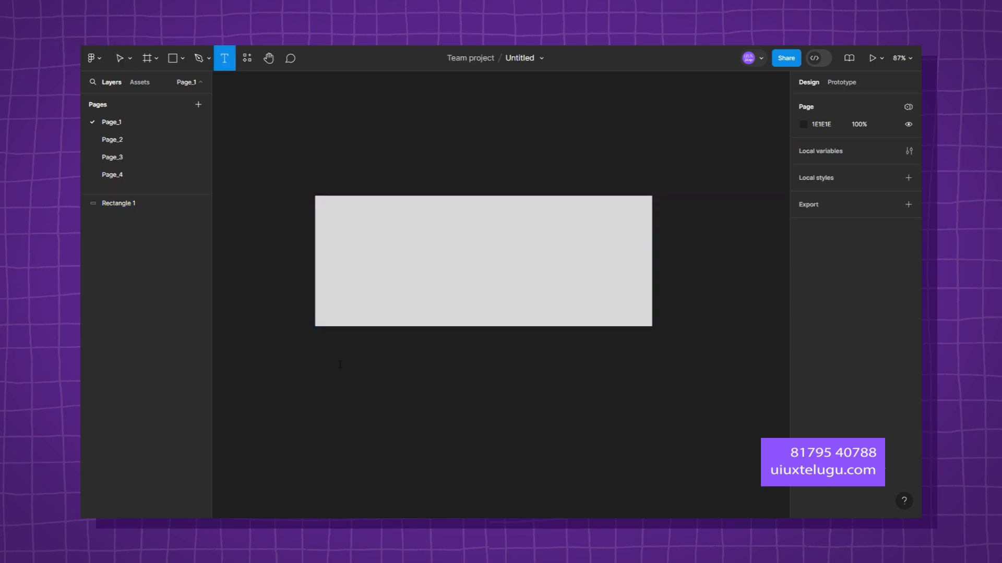
pyautogui.click(339, 368)
pyautogui.write('dfsfsgsfg')
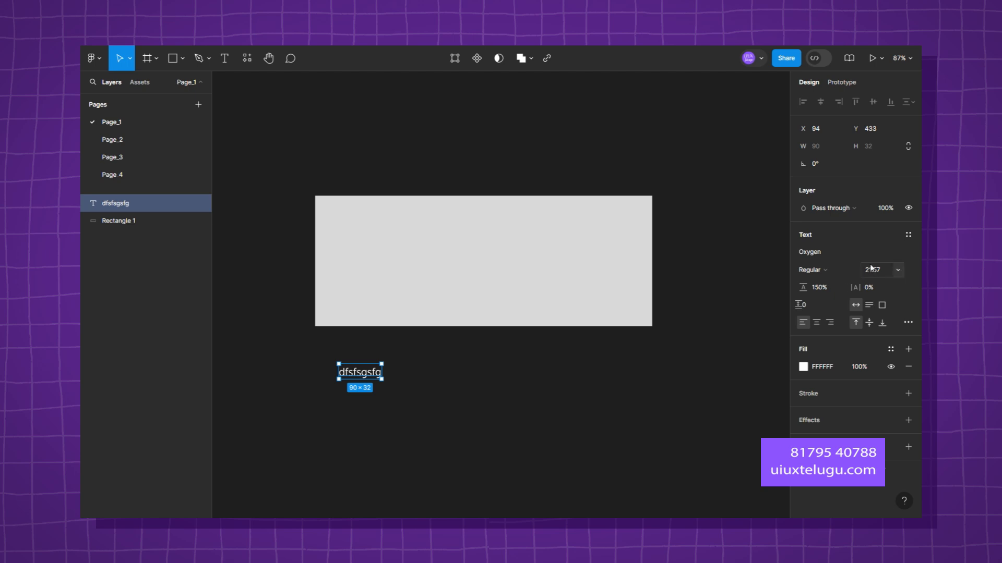
pyautogui.click(695, 198)
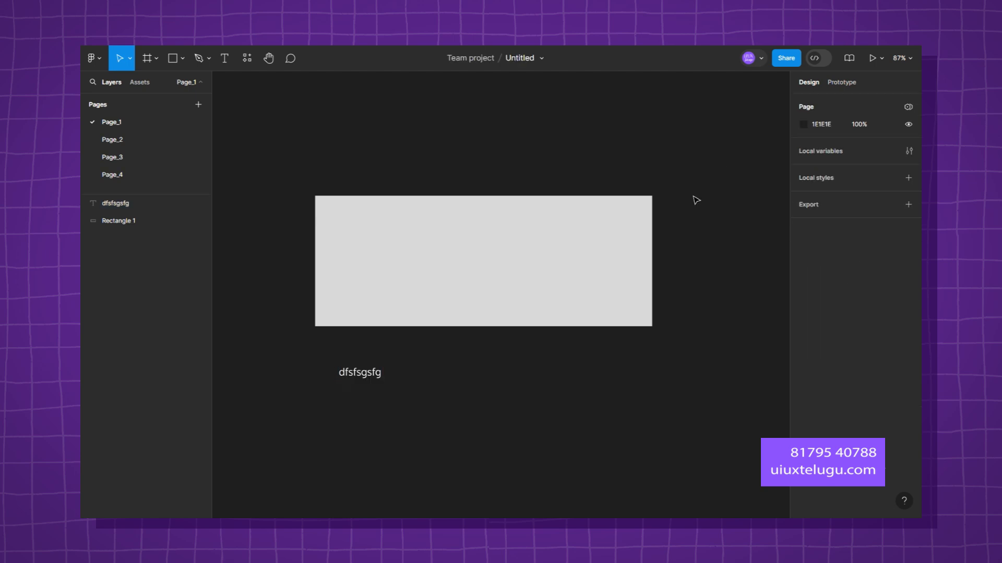
# Draw a frame about 474 × 563 beside the rectangle, narrow it to about 325 wide and move it farther from the rectangle.
pyautogui.hscroll(5, 574, 208)
pyautogui.press('f')
pyautogui.moveTo(517, 141); pyautogui.dragTo(584, 406)
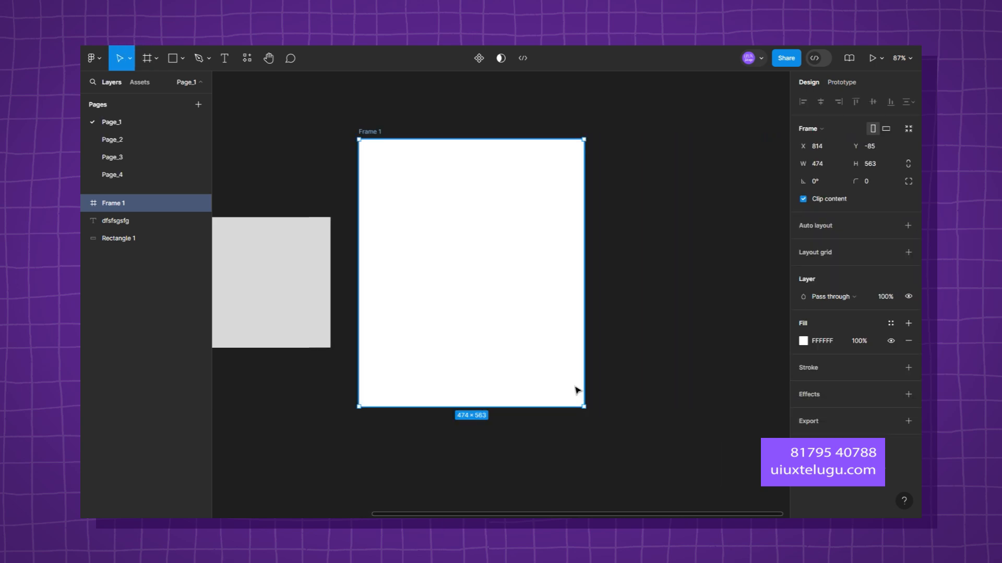
pyautogui.moveTo(583, 315); pyautogui.dragTo(513, 313)
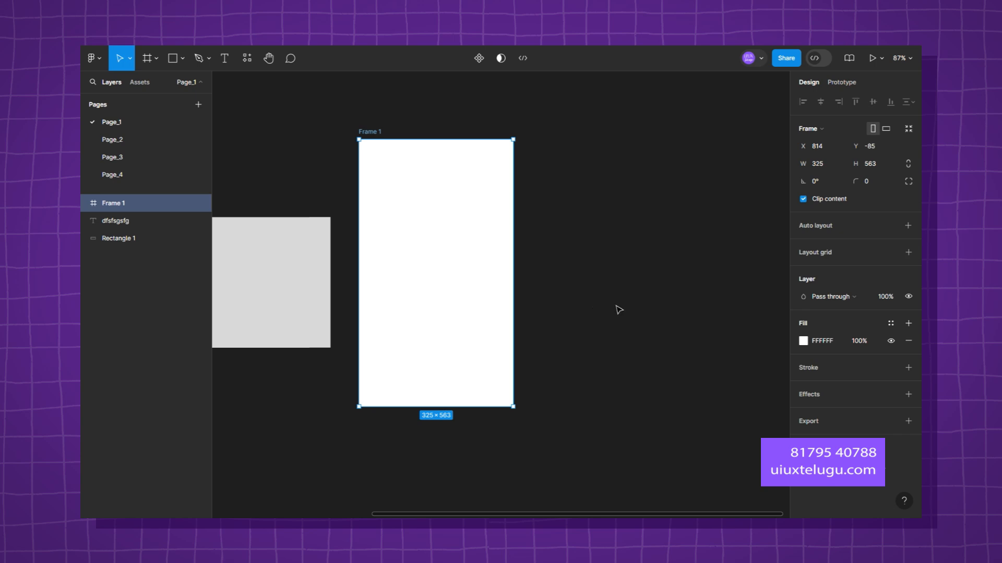
pyautogui.click(534, 252)
pyautogui.click(420, 206)
pyautogui.moveTo(421, 205); pyautogui.dragTo(507, 224)
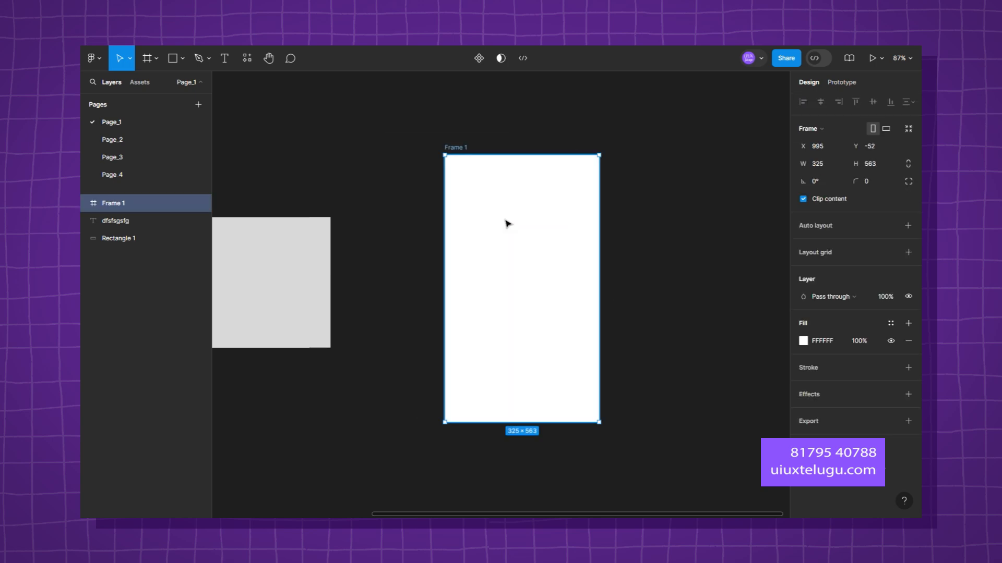
# Scale the rectangle down proportionally to about 281 × 109 and place it inside the upper part of the frame.
pyautogui.moveTo(302, 268)
pyautogui.mouseDown()
pyautogui.moveTo(496, 253)
pyautogui.moveTo(289, 259)
pyautogui.mouseUp()
pyautogui.press('k')
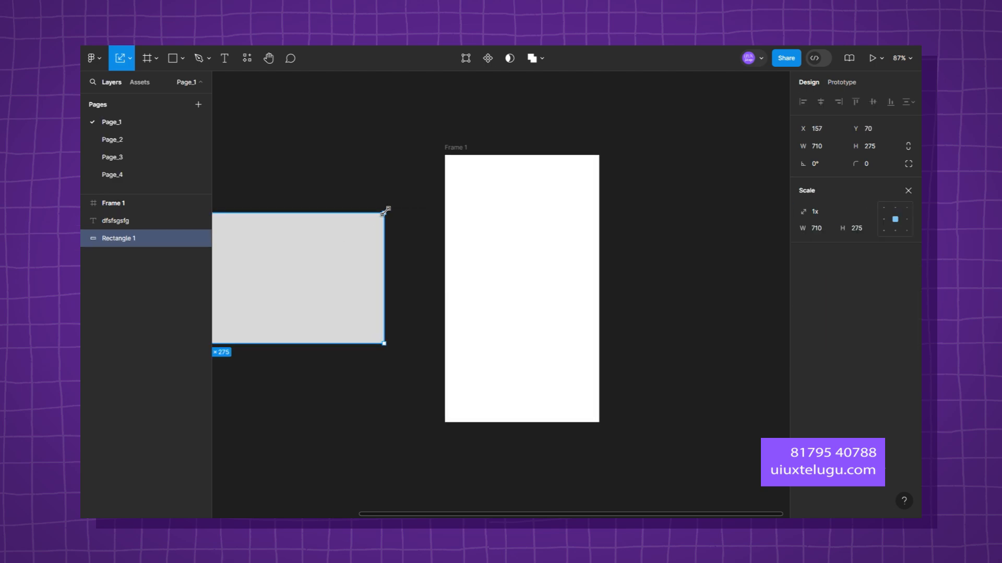
pyautogui.moveTo(385, 212); pyautogui.dragTo(207, 277)
pyautogui.moveTo(304, 290); pyautogui.dragTo(668, 230)
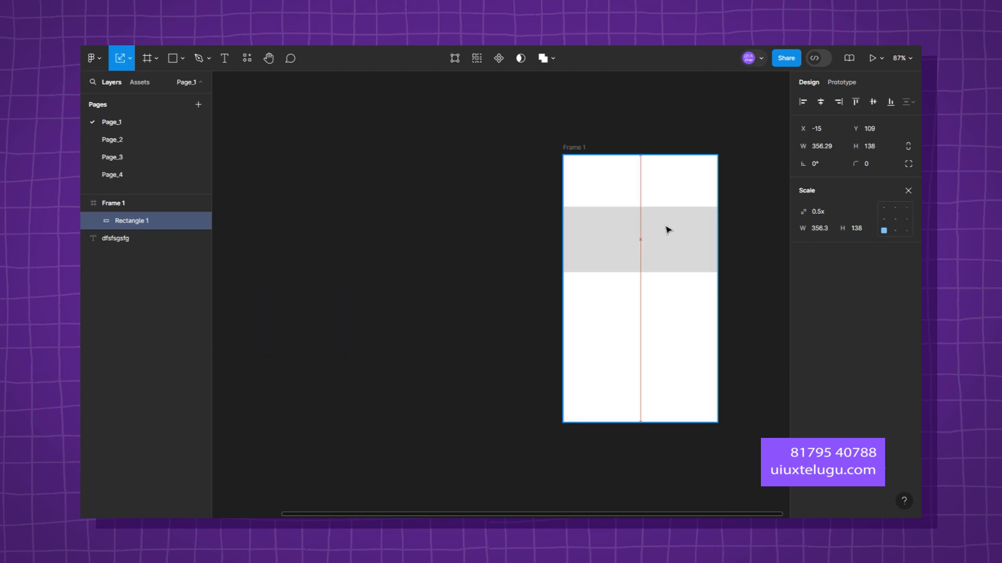
pyautogui.moveTo(668, 230); pyautogui.dragTo(708, 217)
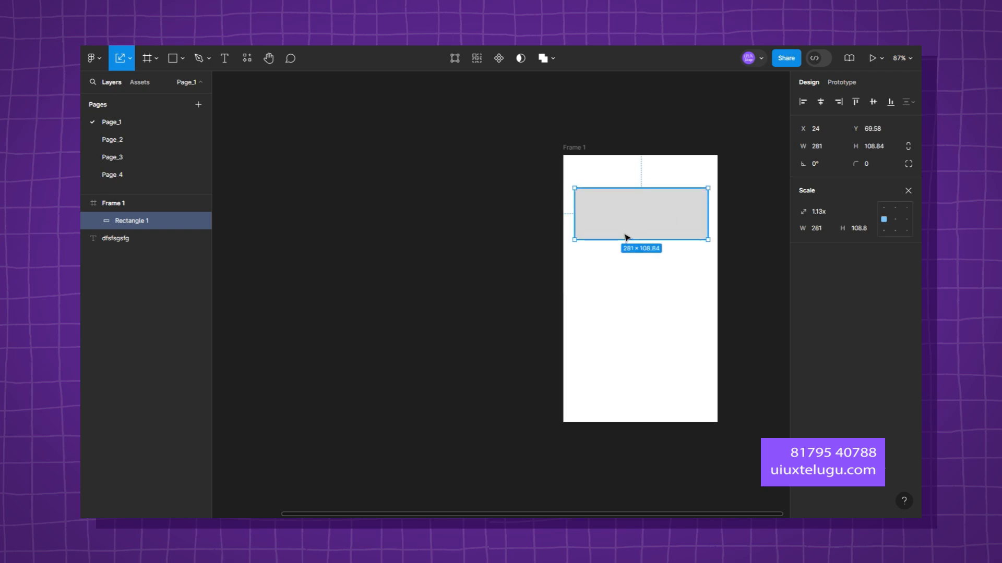
# Reselect the rectangle inside the frame, leave the Scale tool and dismiss the screen capture overlay.
pyautogui.moveTo(624, 239); pyautogui.dragTo(481, 311)
pyautogui.hotkey('ctrl', 'z')
pyautogui.press('Escape')
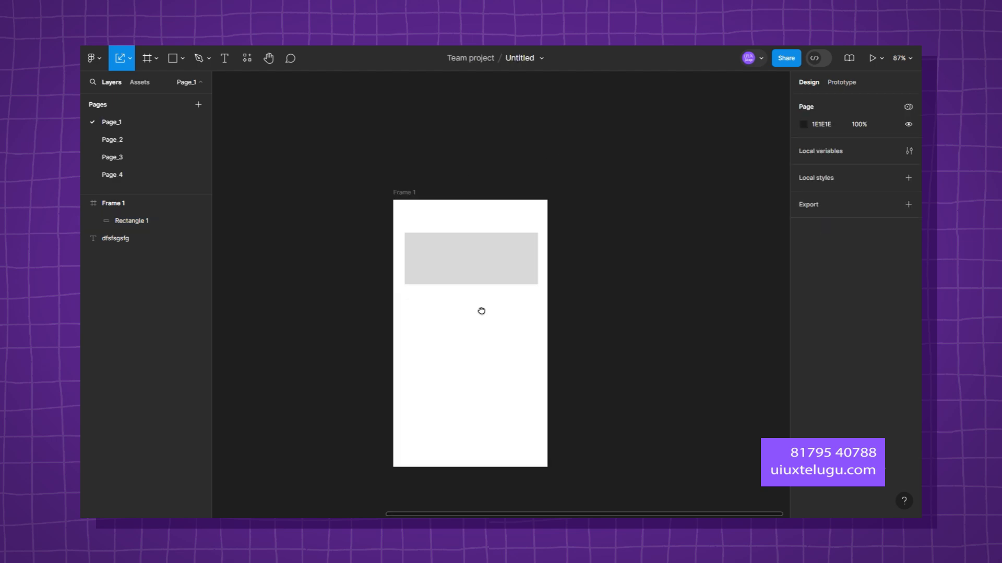
pyautogui.click(442, 236)
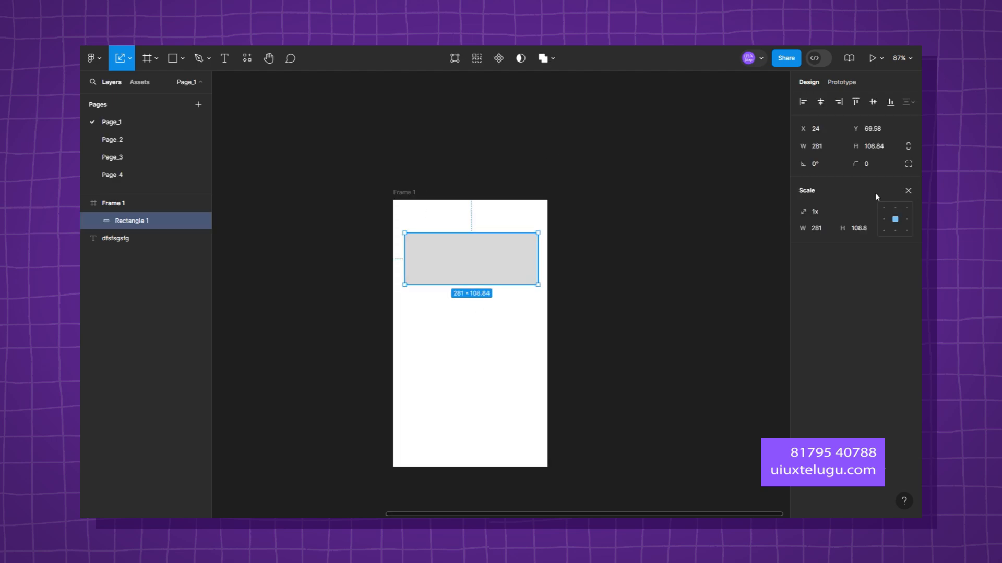
pyautogui.click(908, 190)
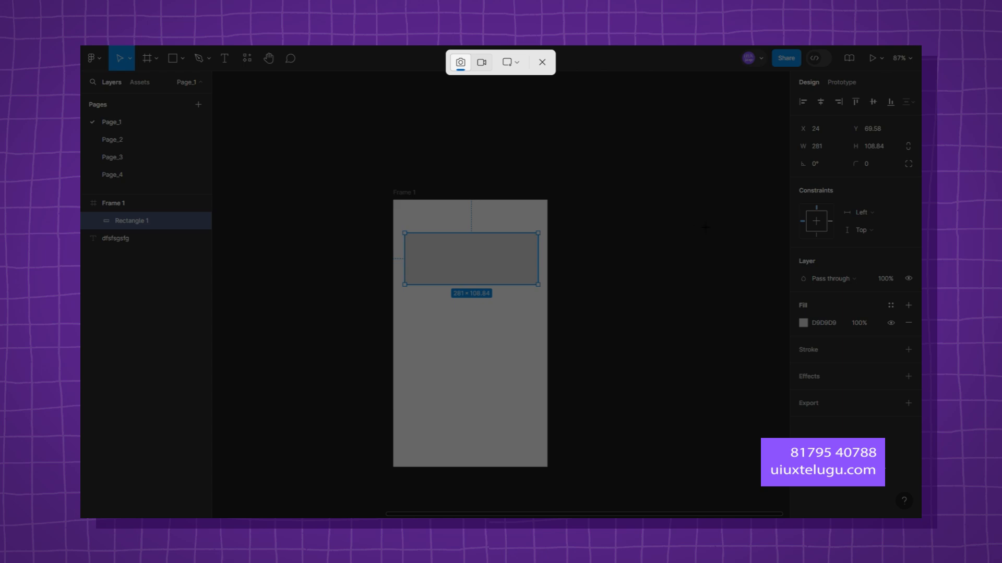
pyautogui.click(542, 62)
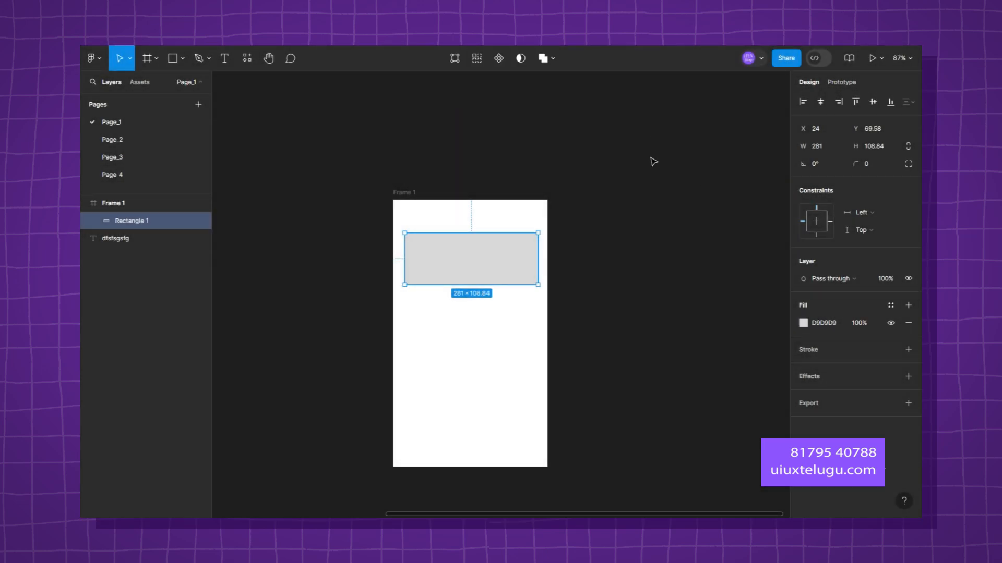
# Move the rectangle out of the frame, and delete both the frame and the rectangle.
pyautogui.moveTo(523, 270); pyautogui.dragTo(346, 237)
pyautogui.click(653, 239)
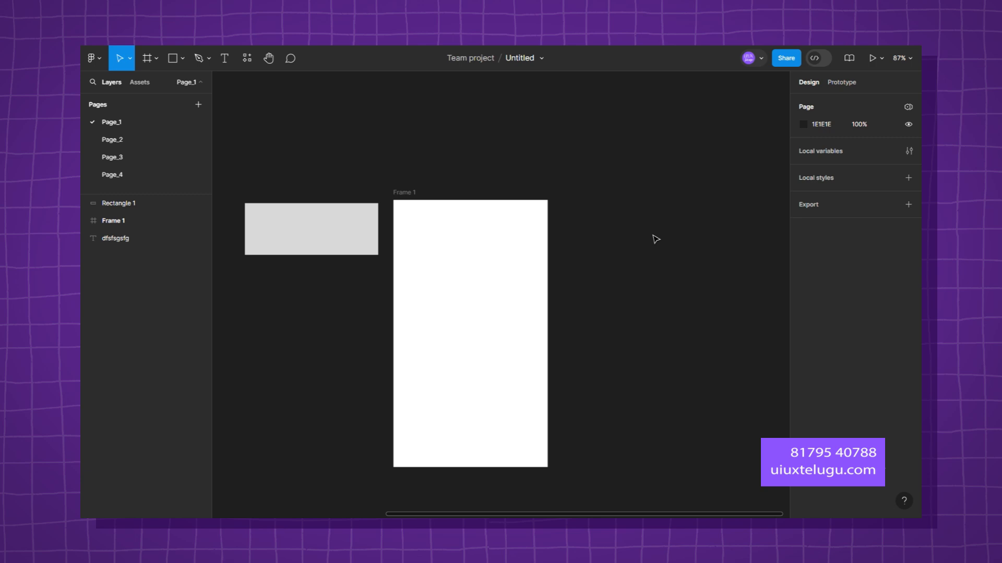
pyautogui.click(451, 241)
pyautogui.press('Delete')
pyautogui.click(370, 232)
pyautogui.press('Delete')
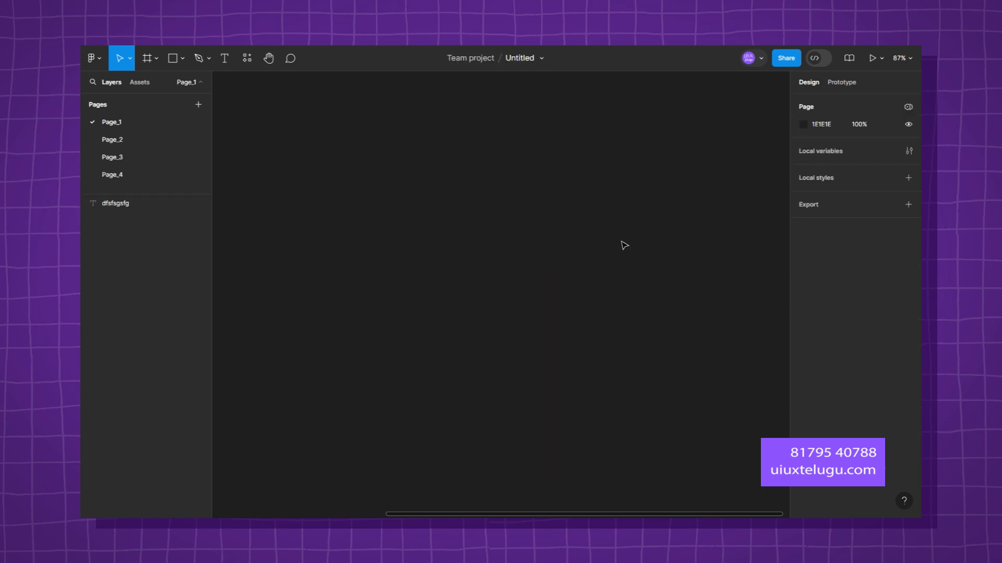
# Delete the remaining text from Page_1 and switch to the new UI (in beta).
pyautogui.hotkey('ctrl', 'a')
pyautogui.press('Delete')
pyautogui.click(904, 500)
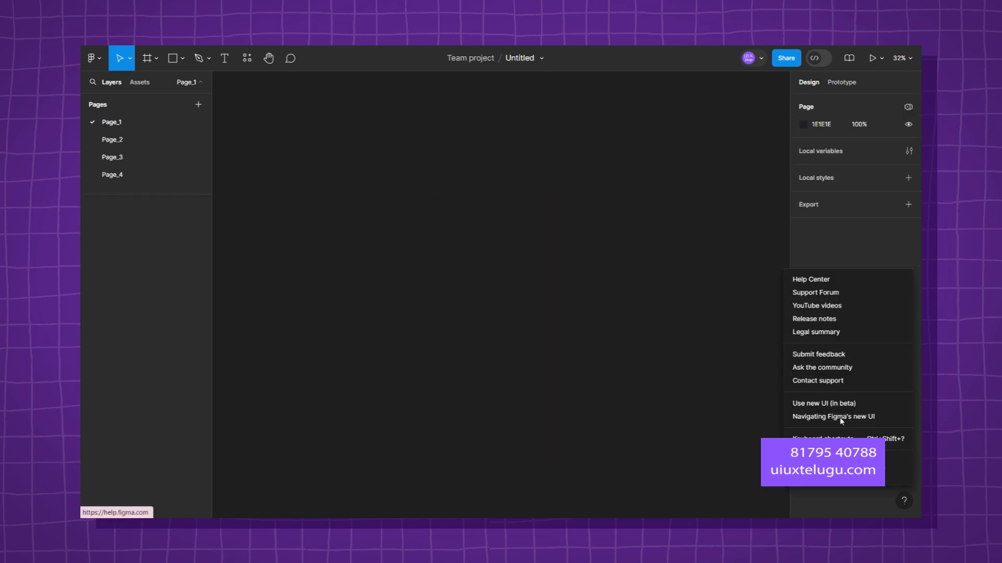
pyautogui.click(835, 404)
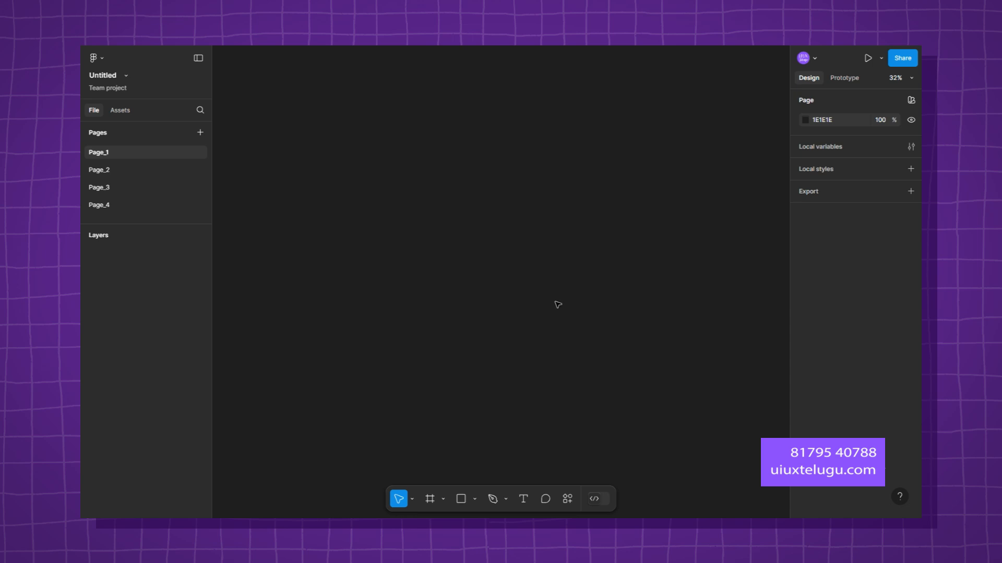
# Add an iPhone 16 preset frame to Page_1.
pyautogui.press('r')
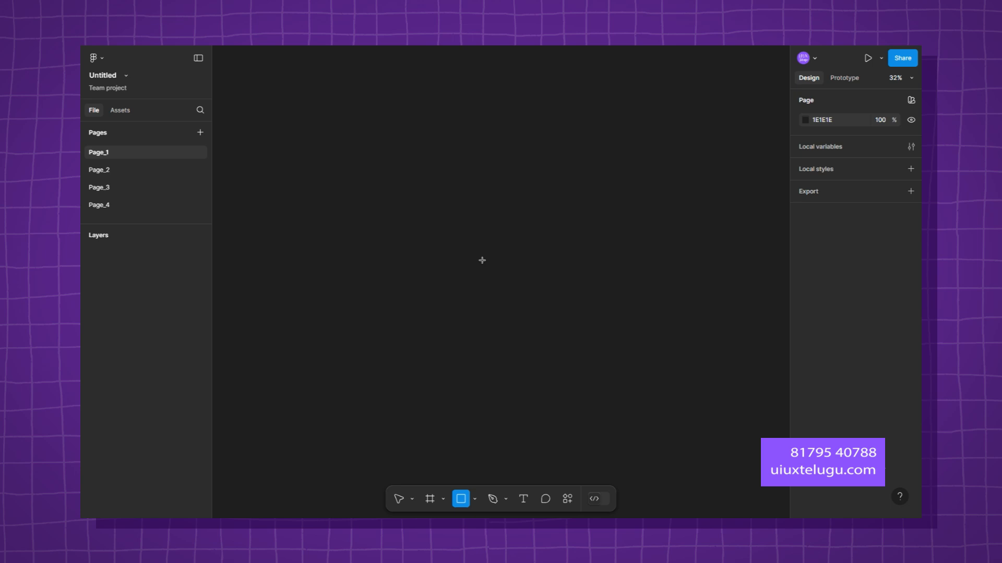
pyautogui.press('f')
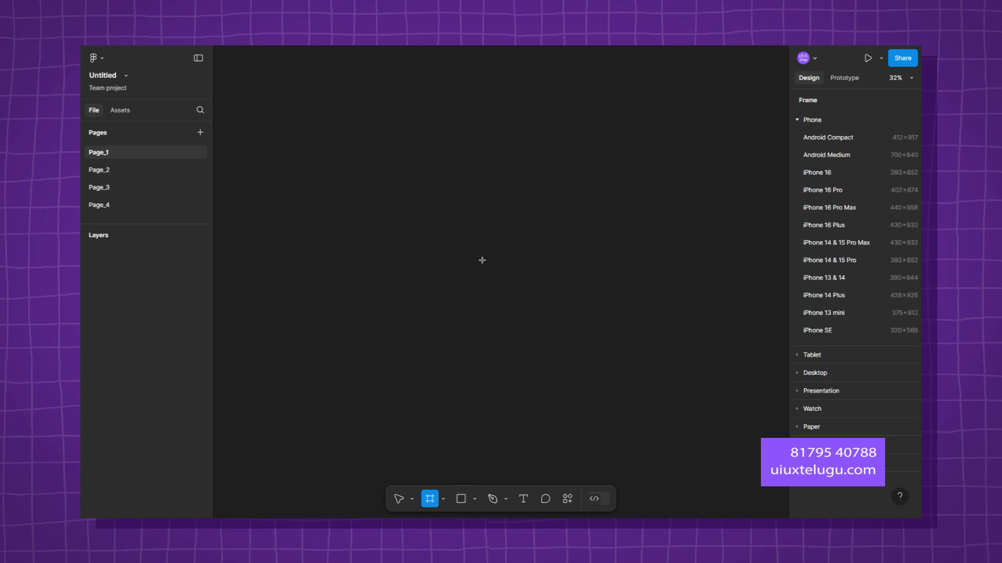
pyautogui.click(860, 173)
pyautogui.click(581, 237)
pyautogui.scroll(5, 488, 247)
pyautogui.moveTo(519, 234); pyautogui.dragTo(464, 247)
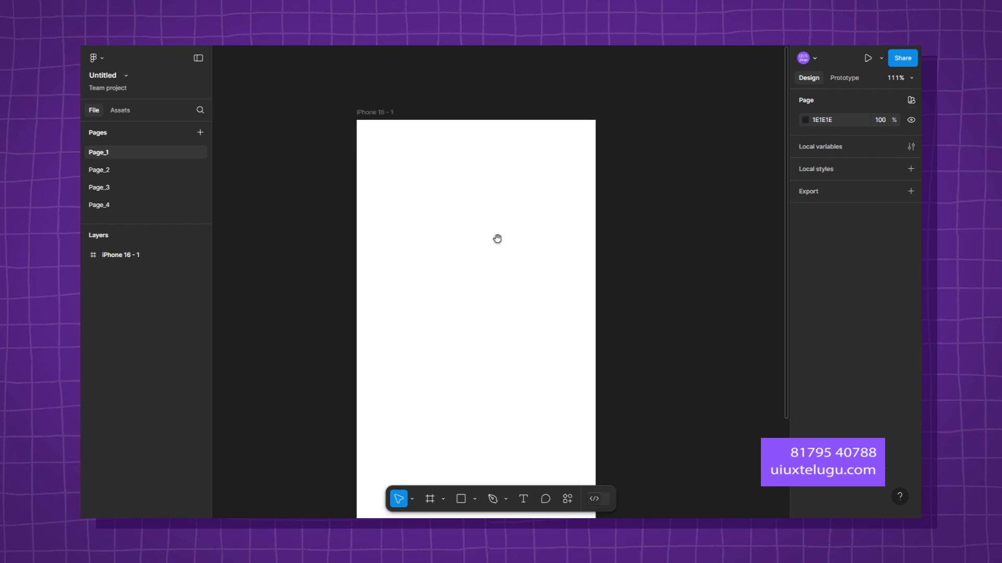
# Draw a rectangle about 327 × 127 in the upper part of the iPhone 16 frame and fill it with blue 1058D6.
pyautogui.press('r')
pyautogui.moveTo(372, 191); pyautogui.dragTo(572, 268)
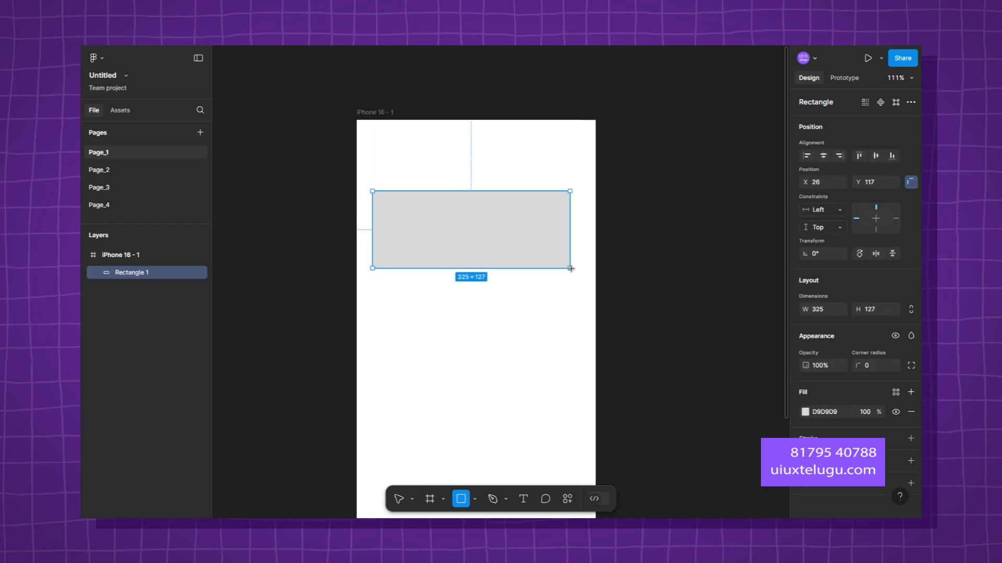
pyautogui.click(805, 412)
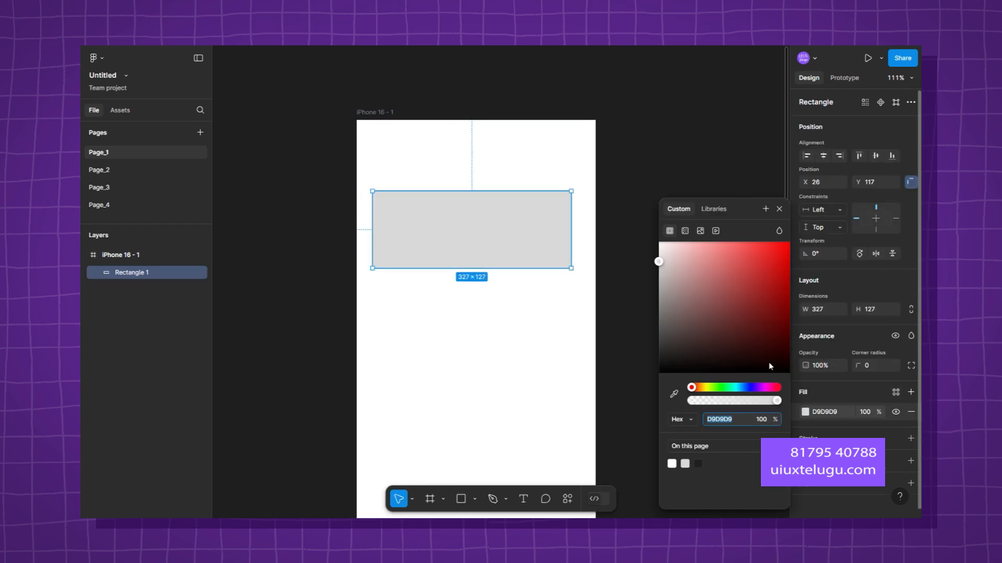
pyautogui.click(749, 369)
pyautogui.click(743, 388)
pyautogui.click(763, 309)
pyautogui.click(775, 282)
pyautogui.click(631, 143)
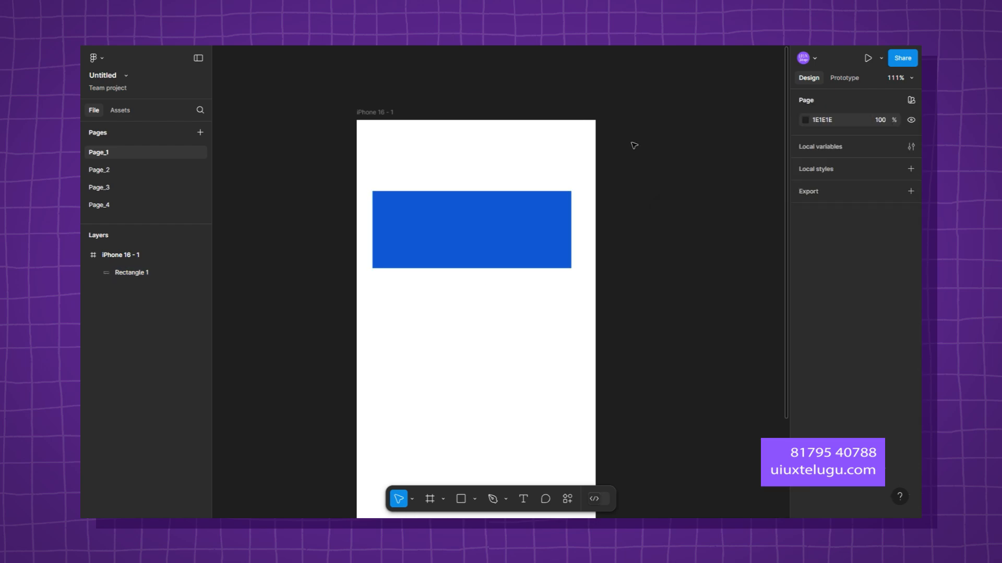
# Move the blue rectangle to about X 33, Y 88 within the iPhone 16 frame.
pyautogui.moveTo(483, 243); pyautogui.dragTo(488, 225)
pyautogui.scroll(-1, 596, 244)
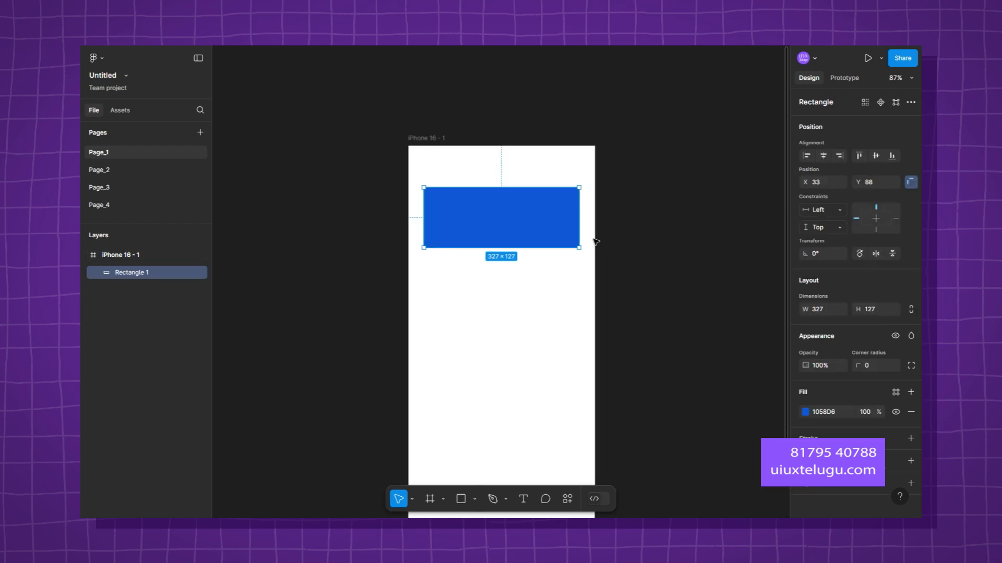
# Move the blue rectangle to about X 43, Y 96 within the iPhone 16 frame and collapse its constraint options.
pyautogui.moveTo(605, 238); pyautogui.dragTo(531, 257)
pyautogui.scroll(4, 364, 241)
pyautogui.scroll(5, 469, 292)
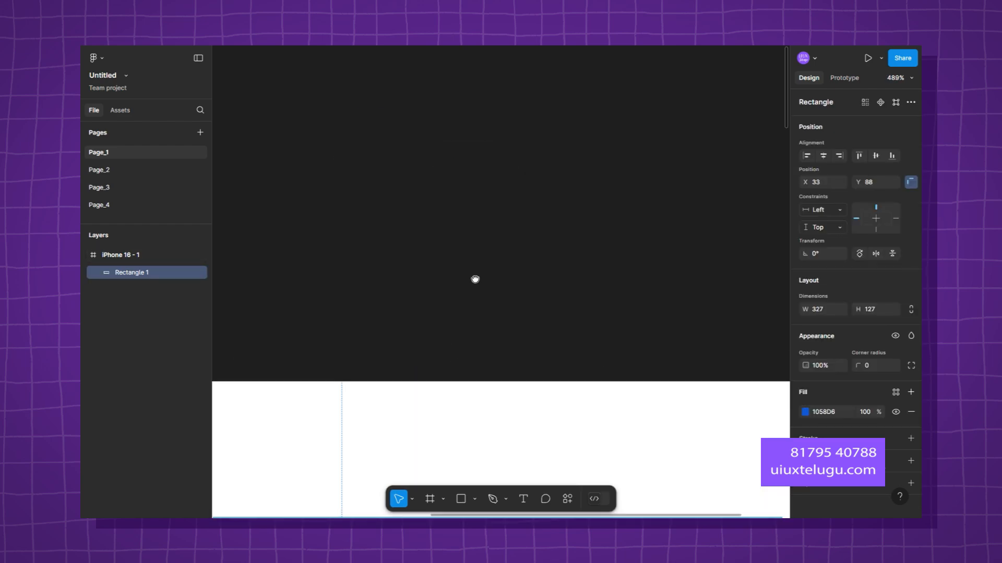
pyautogui.scroll(-3, 504, 358)
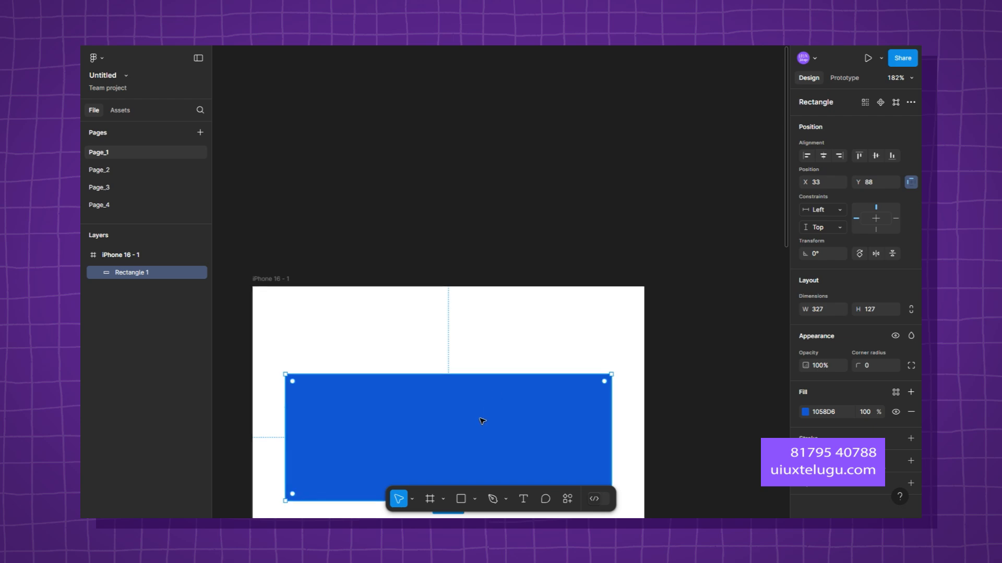
pyautogui.moveTo(481, 418); pyautogui.dragTo(500, 301)
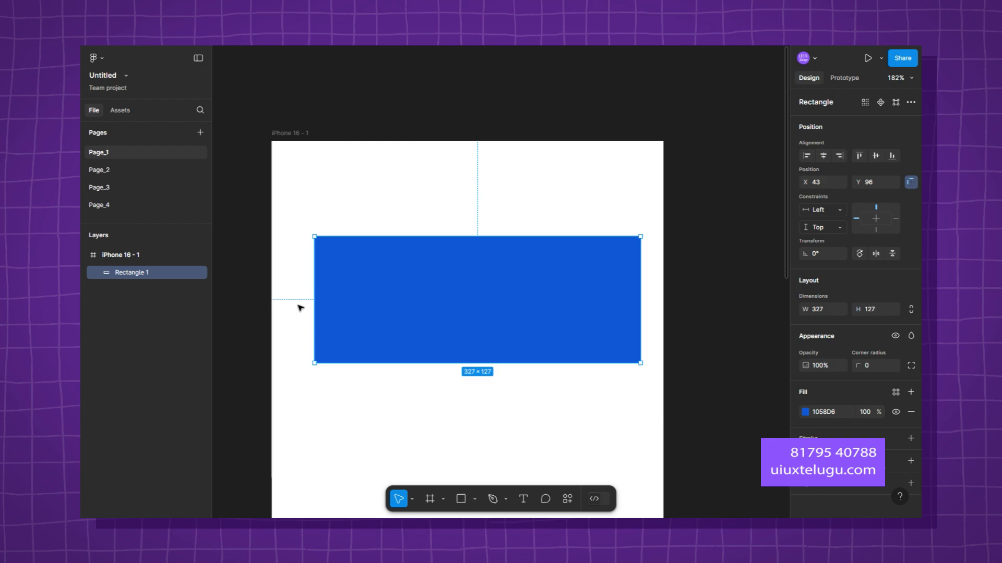
pyautogui.click(911, 182)
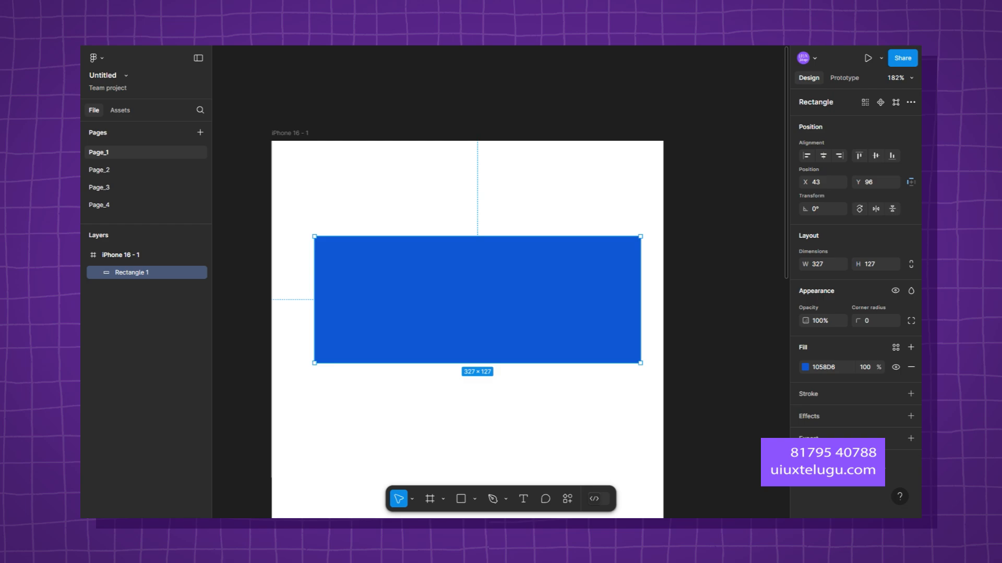
# Capture screen snips of the blue rectangle's constraints toggle and of its whole Position section.
pyautogui.click(297, 134)
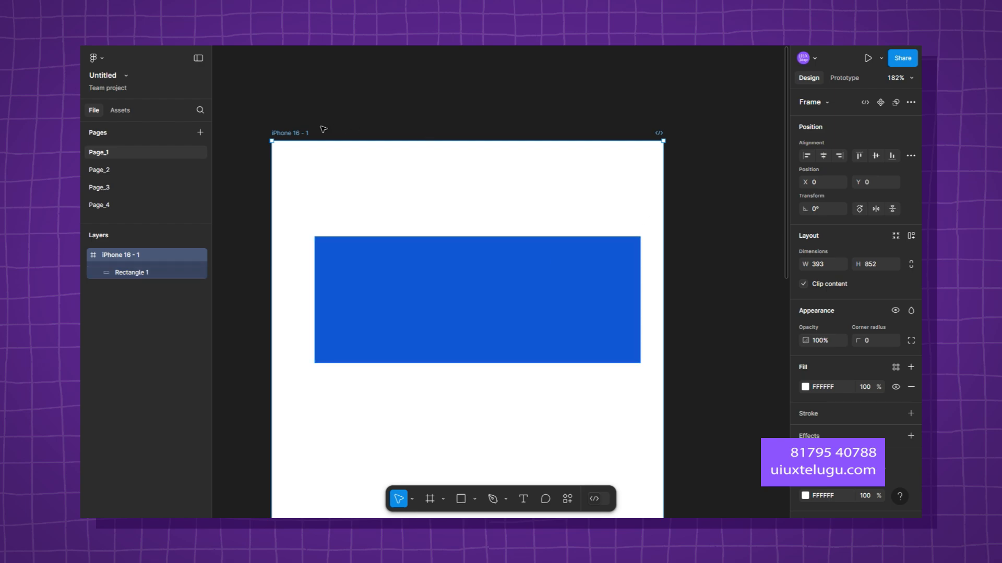
pyautogui.click(438, 270)
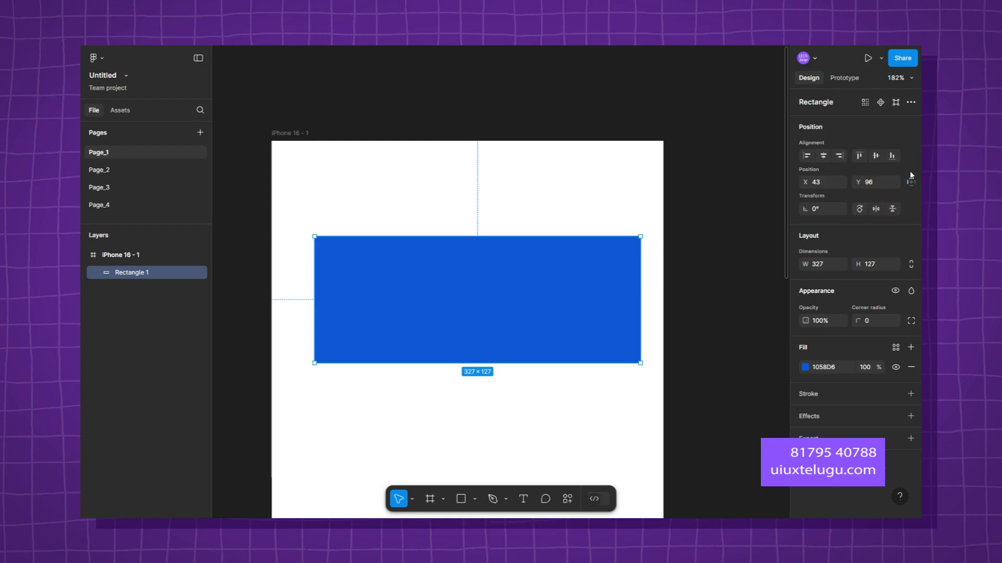
pyautogui.press('super+shift+s')
pyautogui.moveTo(902, 168); pyautogui.dragTo(920, 196)
pyautogui.press('super+shift+s')
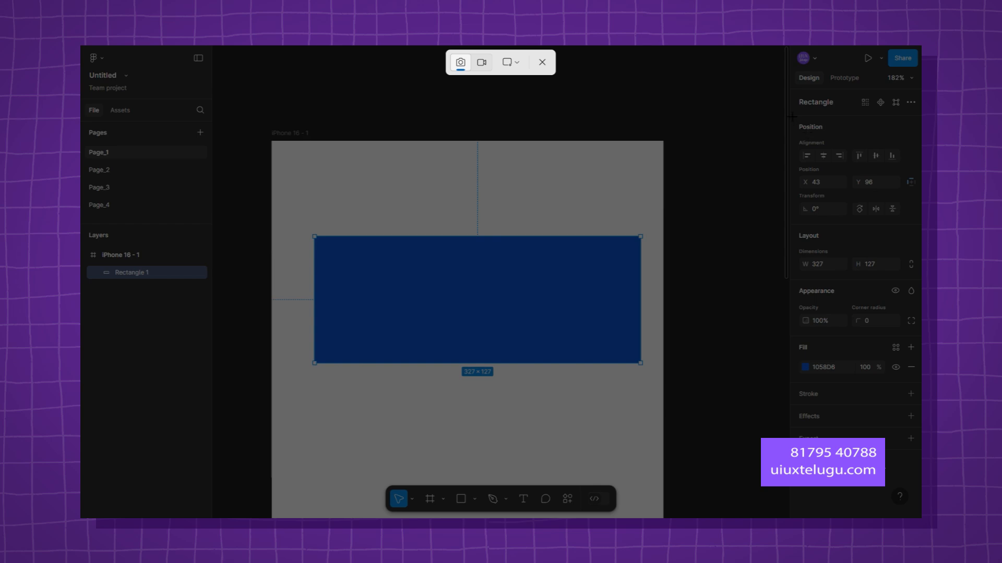
pyautogui.moveTo(792, 116); pyautogui.dragTo(916, 230)
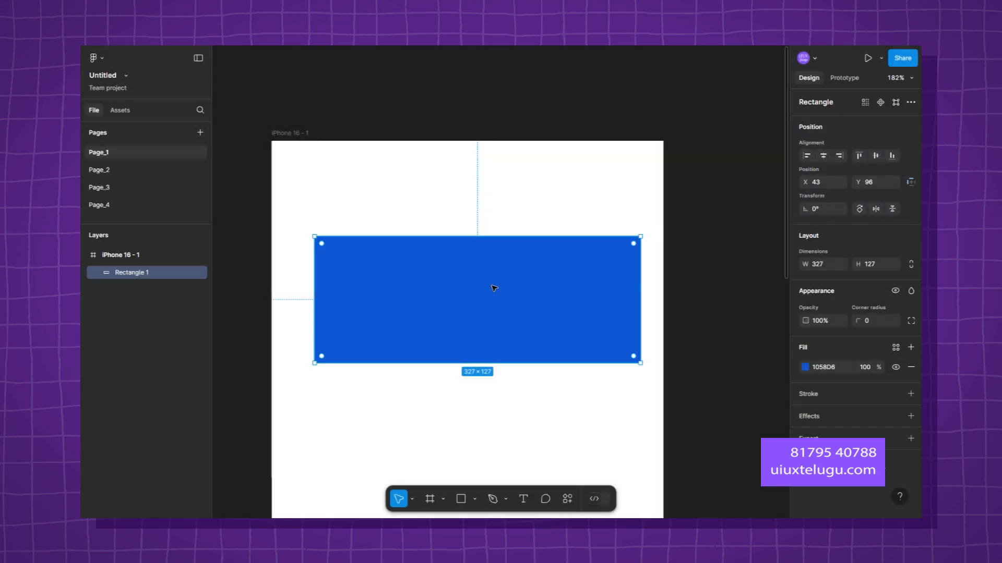
# Move the iPhone 16 frame to about X 2, Y -13 and the blue rectangle to about X 33, Y 83 within it.
pyautogui.scroll(-5, 450, 279)
pyautogui.click(428, 200)
pyautogui.click(382, 204)
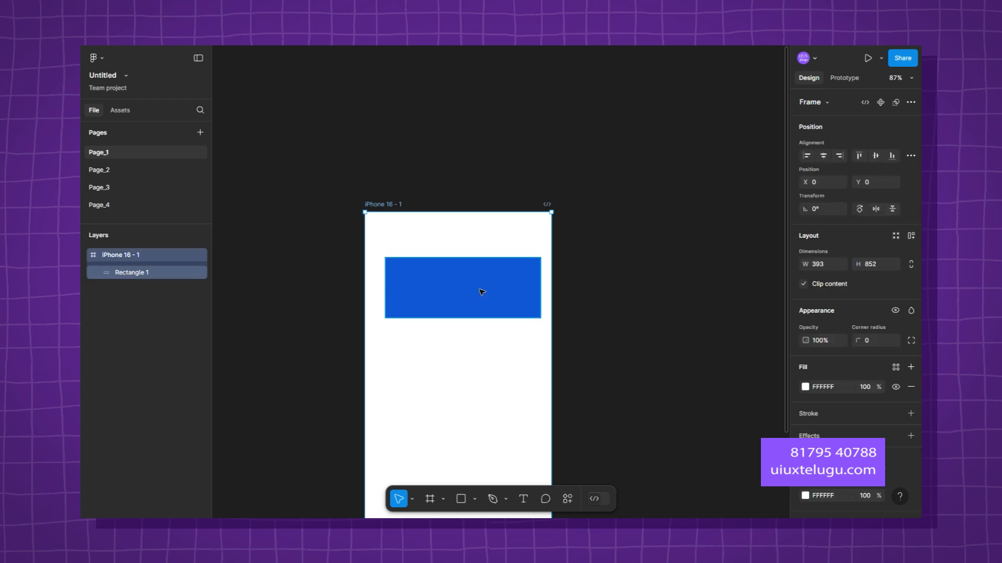
pyautogui.click(479, 291)
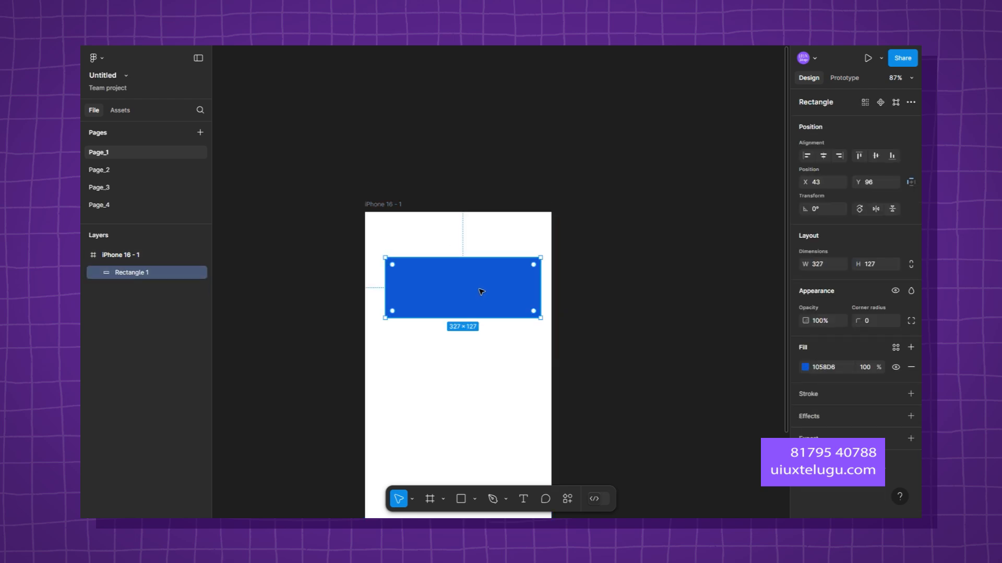
pyautogui.click(463, 247)
pyautogui.scroll(-3, 486, 253)
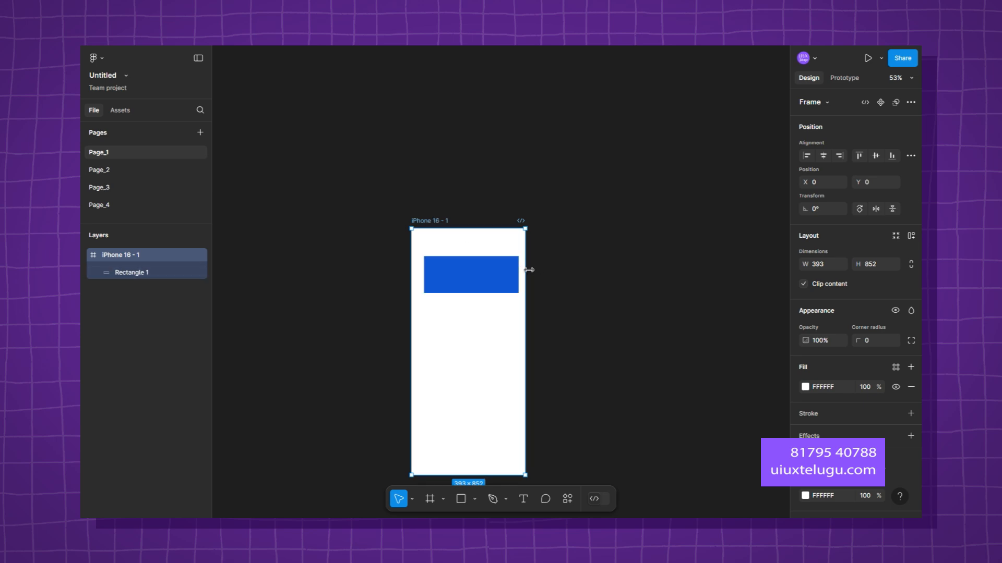
pyautogui.moveTo(469, 274); pyautogui.dragTo(484, 267)
pyautogui.click(469, 272)
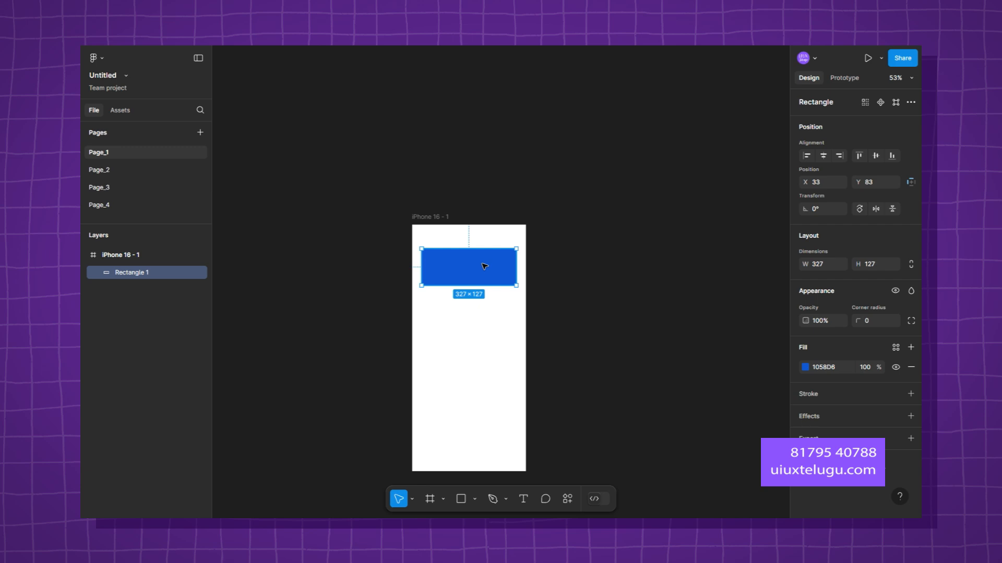
# Try widening the iPhone 16 frame to about 1047 and stretching the blue rectangle by hand, and undo all the resizing.
pyautogui.click(459, 235)
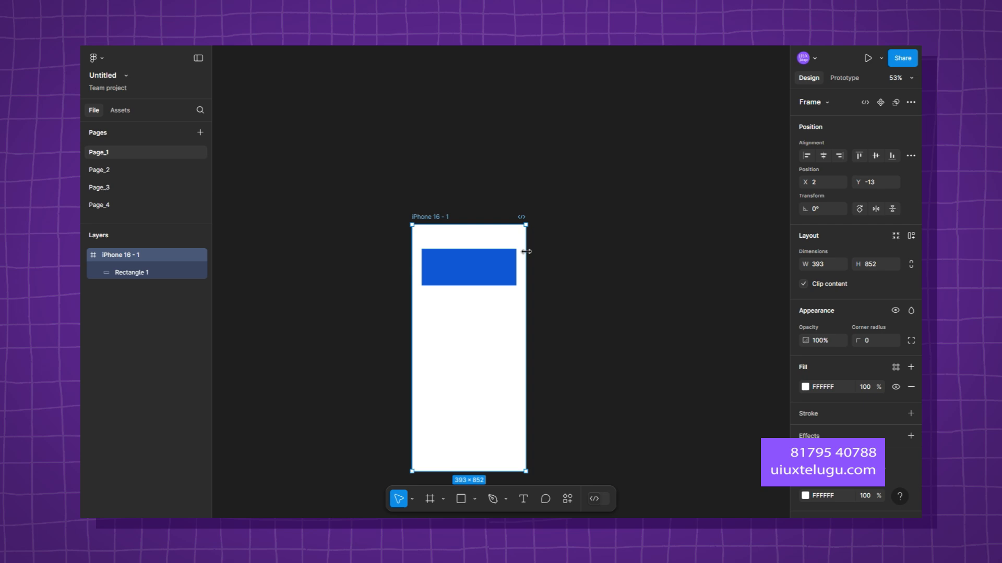
pyautogui.moveTo(526, 251); pyautogui.dragTo(577, 250)
pyautogui.click(470, 259)
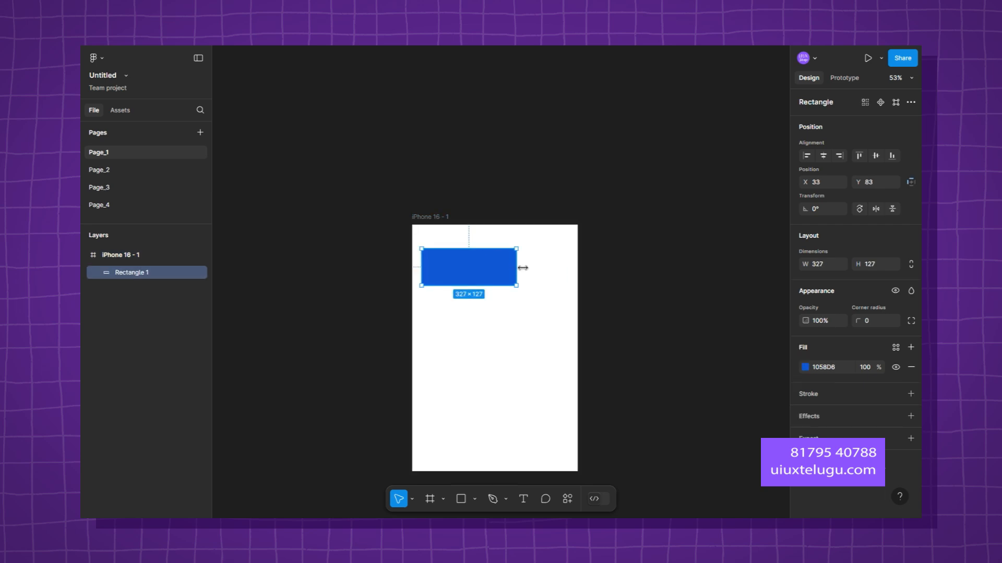
pyautogui.moveTo(522, 268); pyautogui.dragTo(715, 259)
pyautogui.hotkey('ctrl', 'z')
pyautogui.click(429, 219)
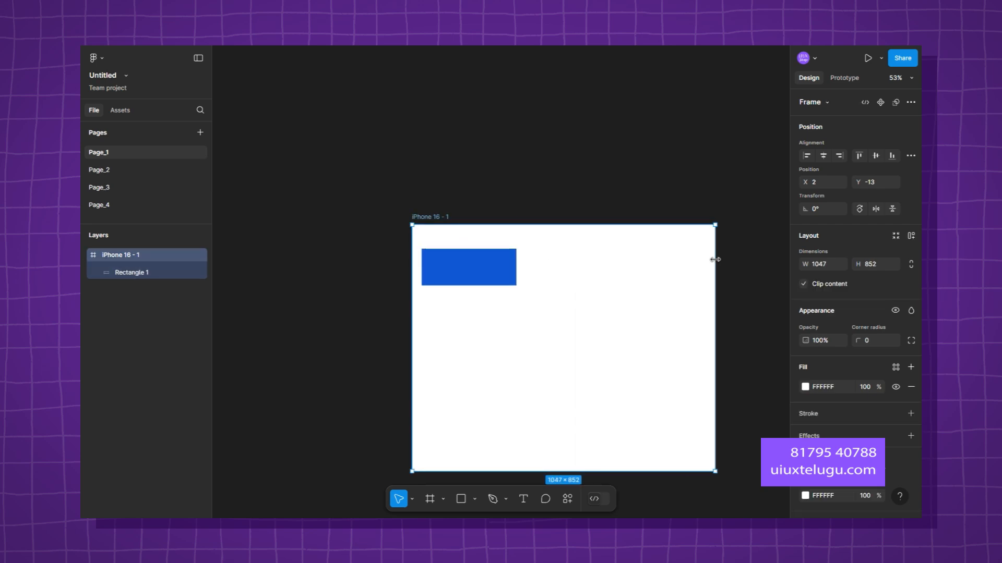
pyautogui.click(459, 269)
pyautogui.moveTo(517, 267); pyautogui.dragTo(687, 264)
pyautogui.hotkey('ctrl', 'z')
pyautogui.hotkey('ctrl', 'z')
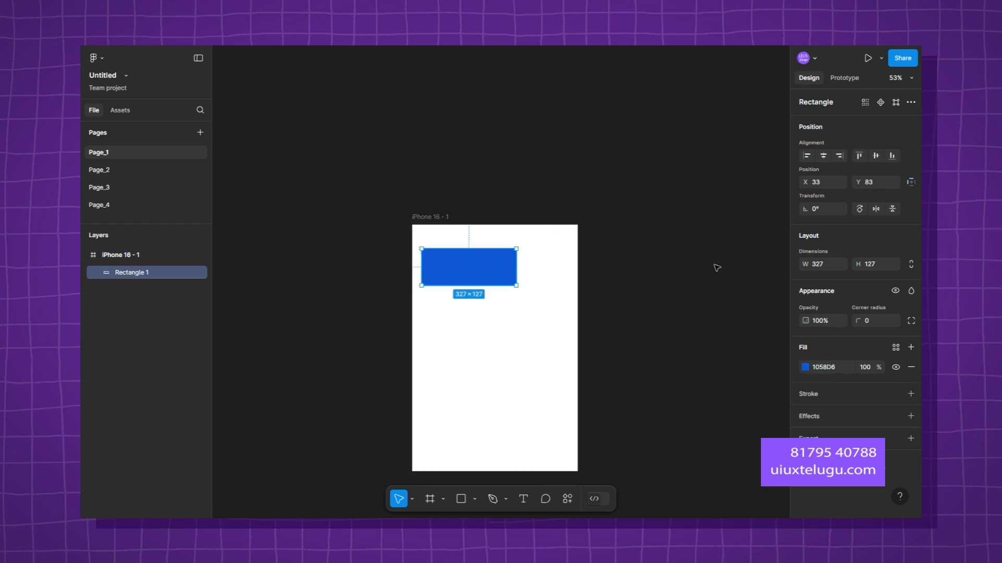
pyautogui.hotkey('ctrl', 'z')
pyautogui.hotkey('ctrl', 'z')
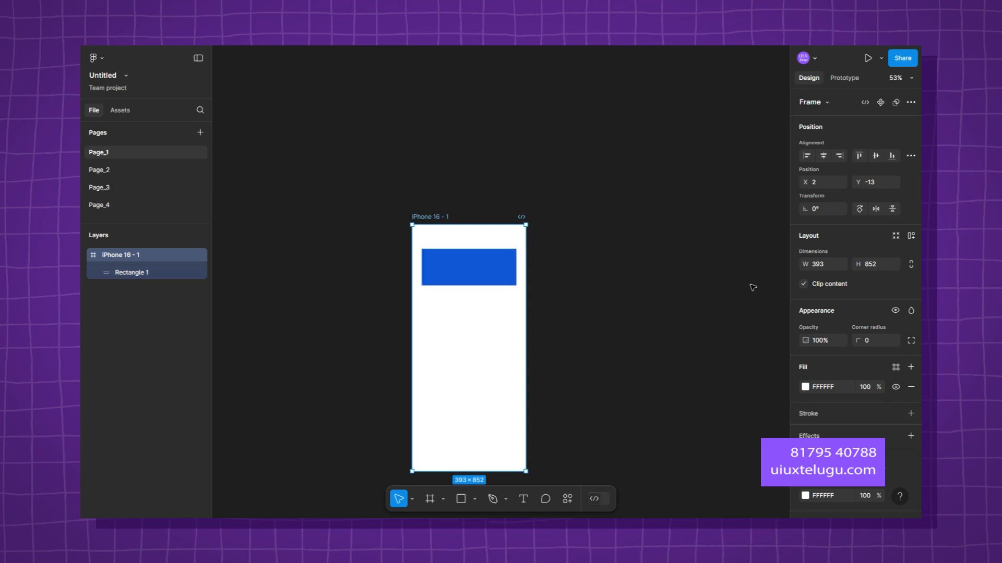
# Expand the blue rectangle's constraints, try Left + Right horizontally, and set the horizontal constraint back to Left.
pyautogui.click(487, 266)
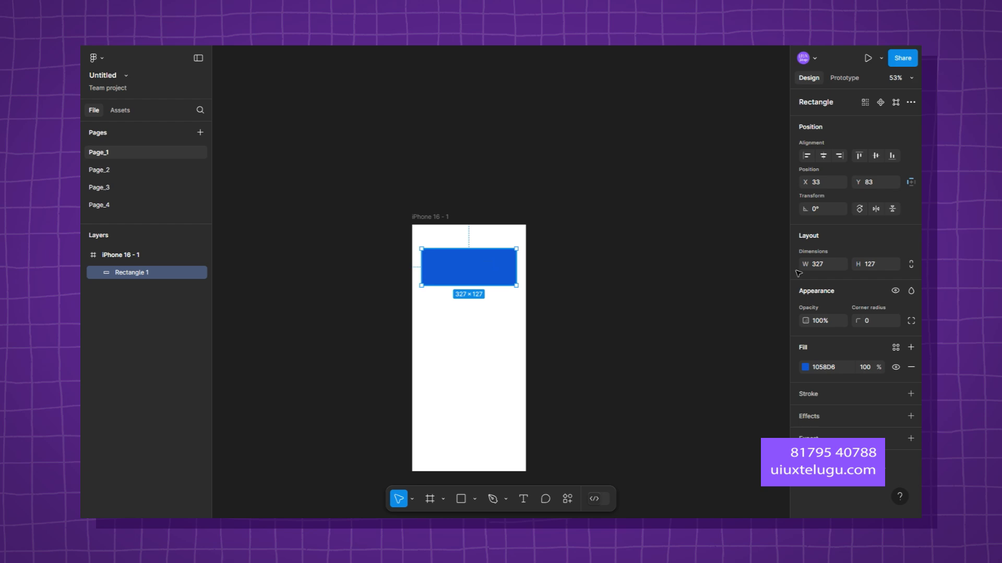
pyautogui.click(911, 182)
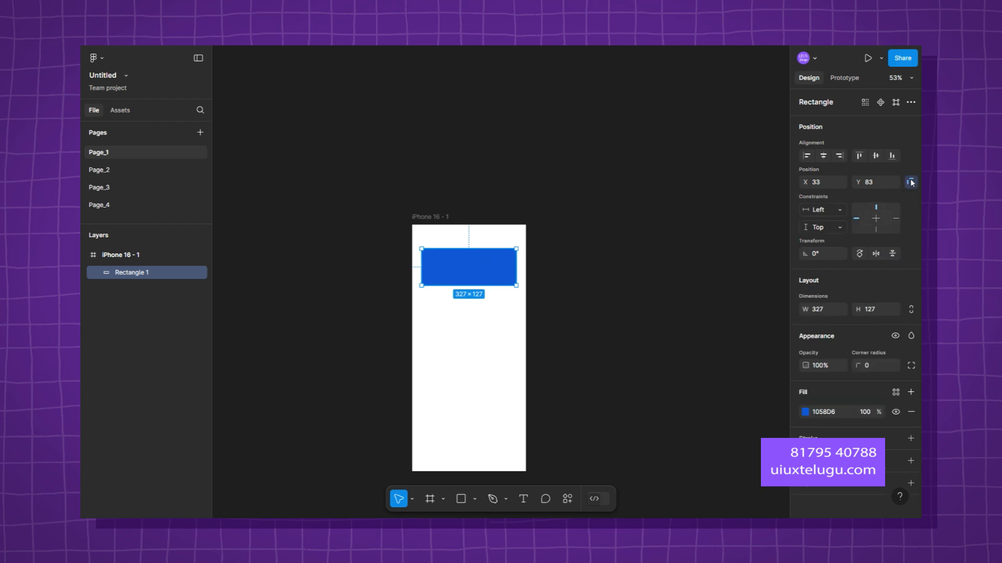
pyautogui.click(831, 211)
pyautogui.click(830, 238)
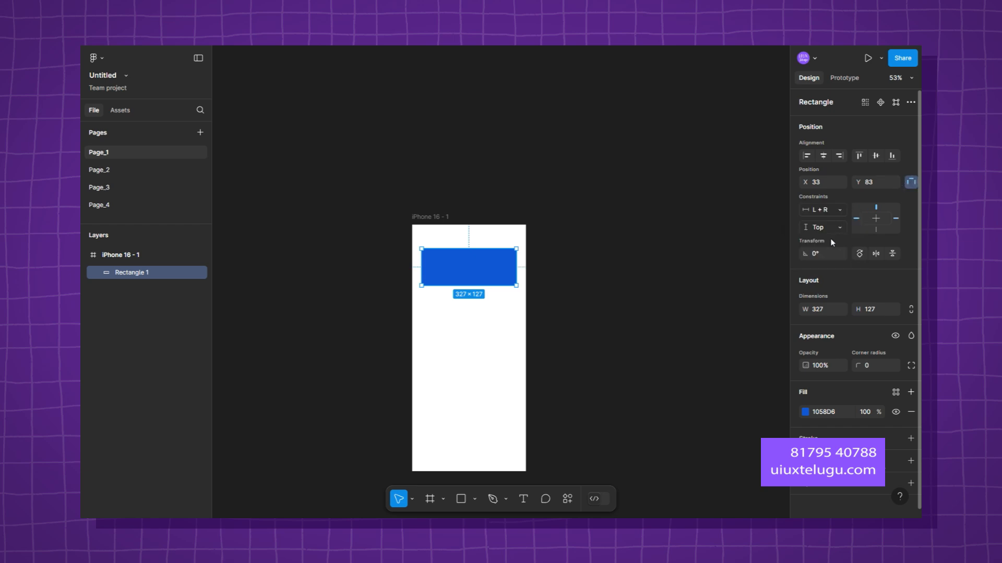
pyautogui.click(827, 210)
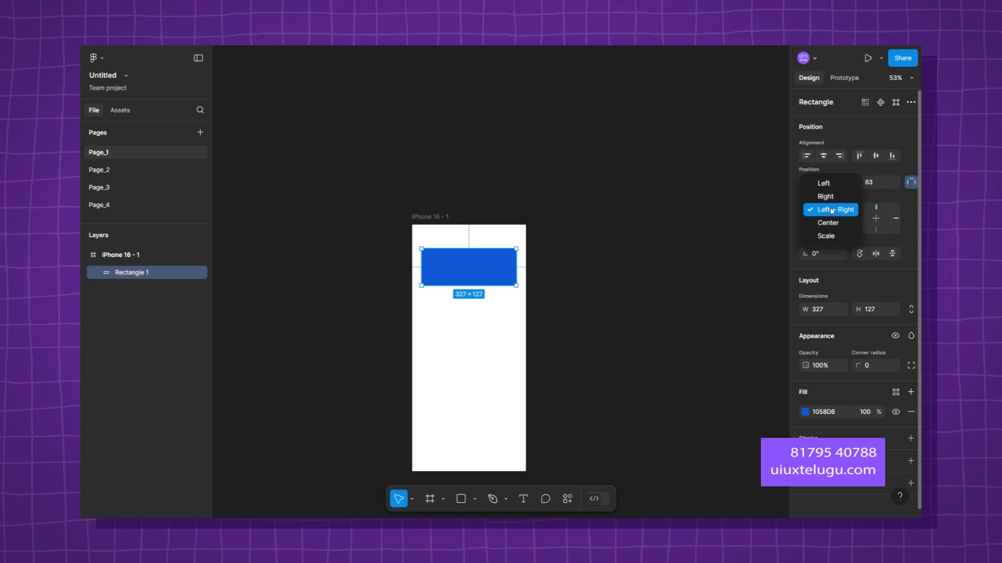
pyautogui.click(823, 183)
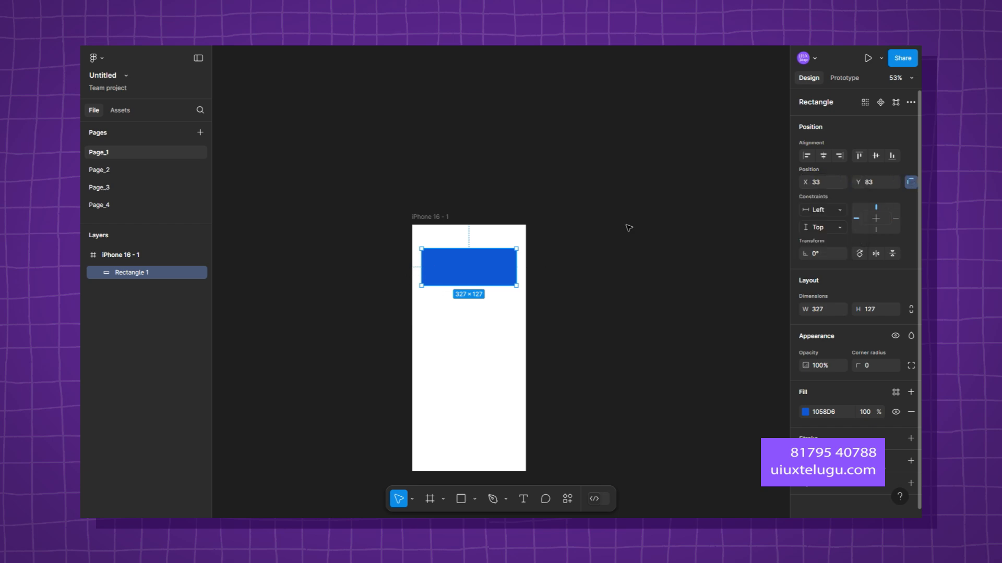
# Set the blue rectangle's horizontal constraint to Right, test it by widening the iPhone 16 frame, and undo the widening.
pyautogui.click(821, 210)
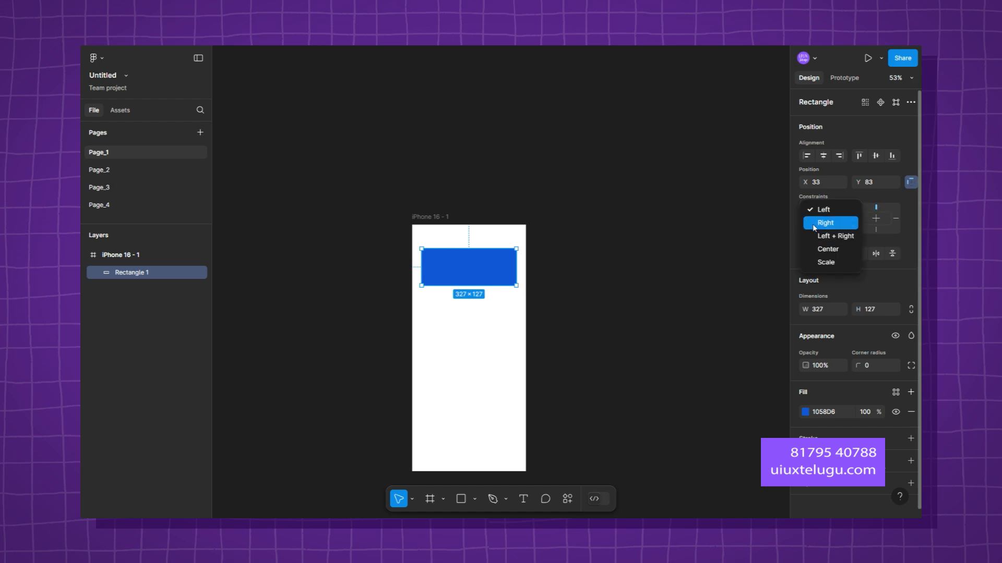
pyautogui.click(823, 223)
pyautogui.click(437, 219)
pyautogui.moveTo(528, 251); pyautogui.dragTo(650, 252)
pyautogui.hotkey('ctrl', 'z')
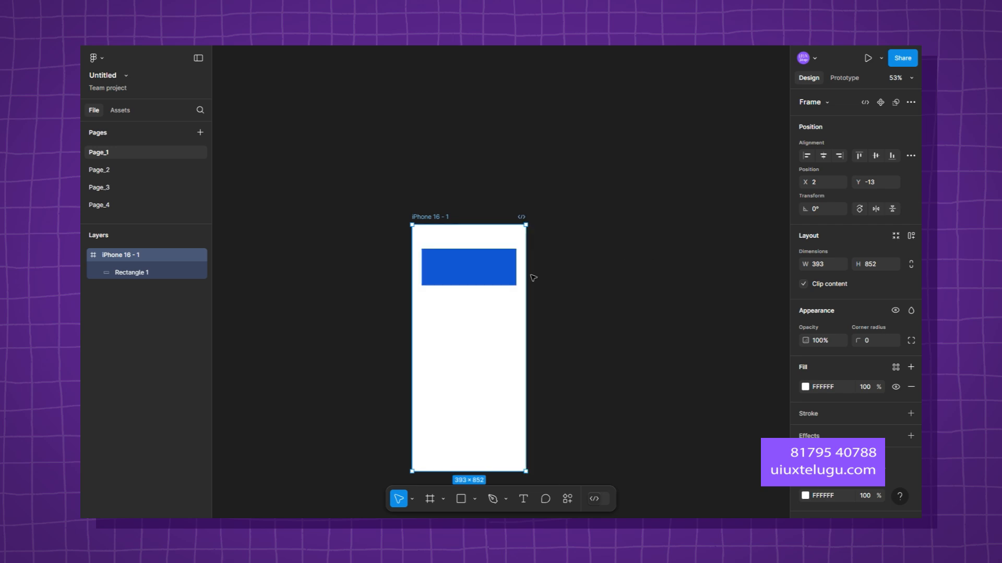
# Set the blue rectangle's horizontal constraint to Left + Right.
pyautogui.click(496, 279)
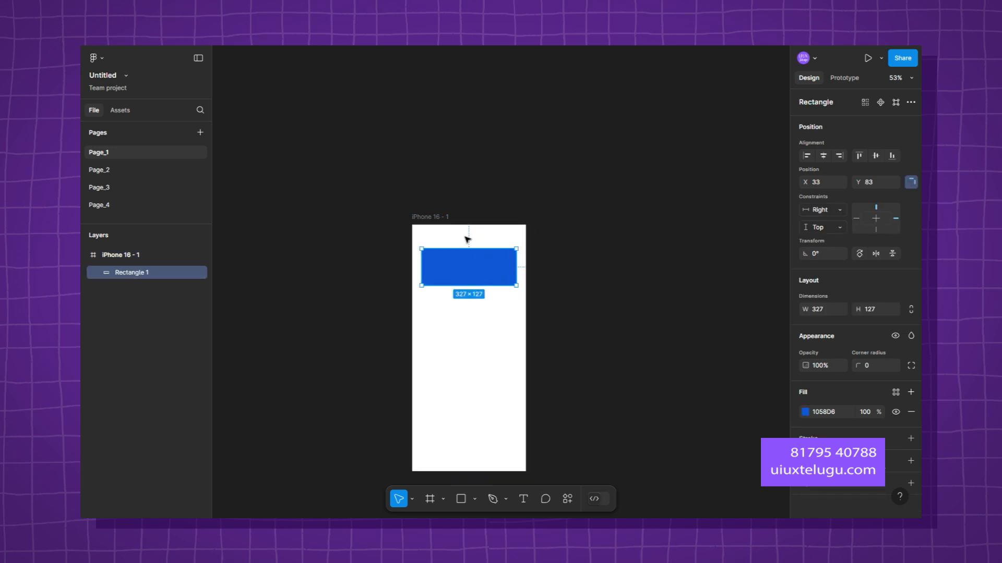
pyautogui.click(440, 220)
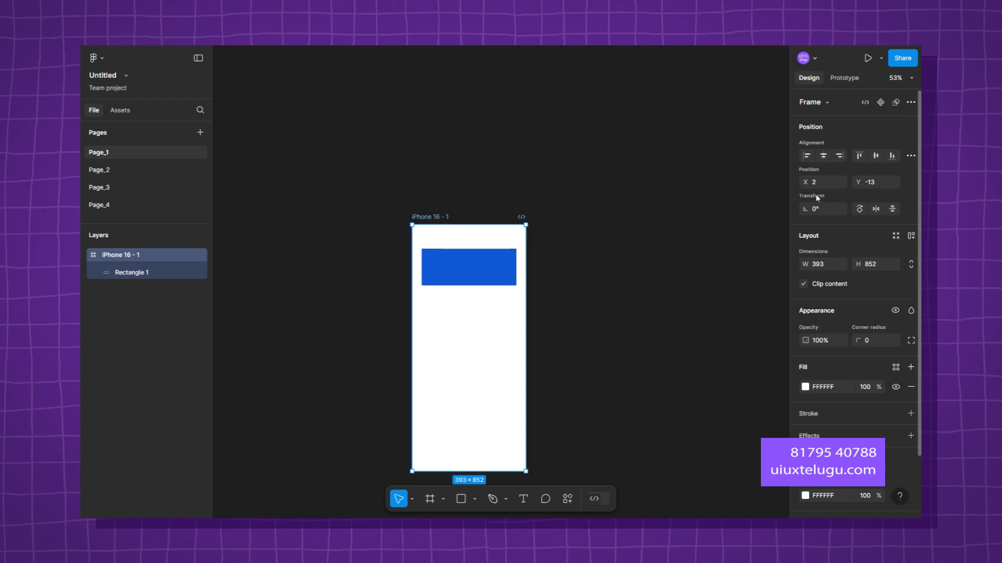
pyautogui.click(489, 270)
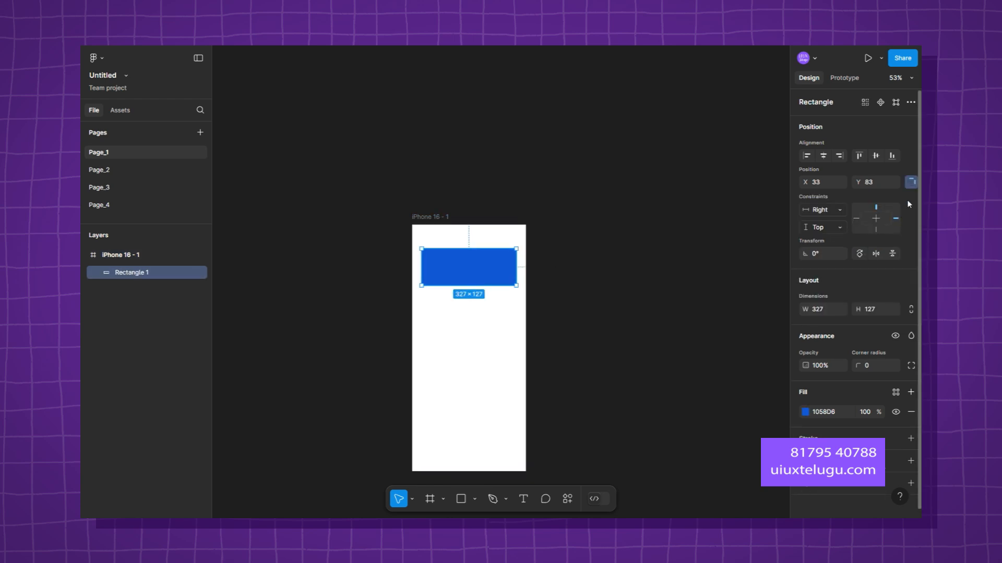
pyautogui.click(911, 182)
pyautogui.click(911, 182)
pyautogui.click(822, 210)
pyautogui.click(833, 222)
# Widen the iPhone 16 frame to about 1204 and increase the blue rectangle's height to about 206.
pyautogui.click(425, 217)
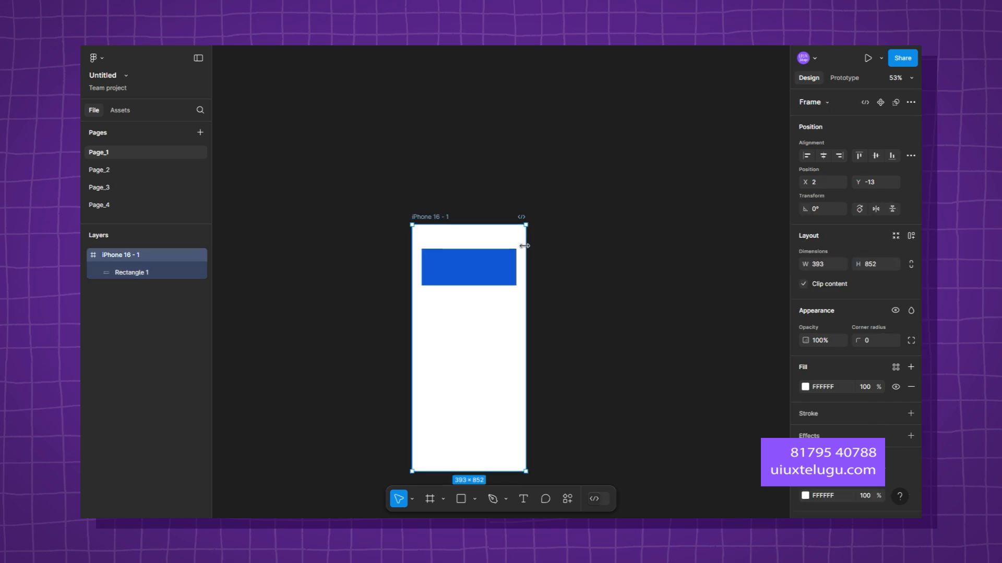
pyautogui.moveTo(524, 245); pyautogui.dragTo(736, 237)
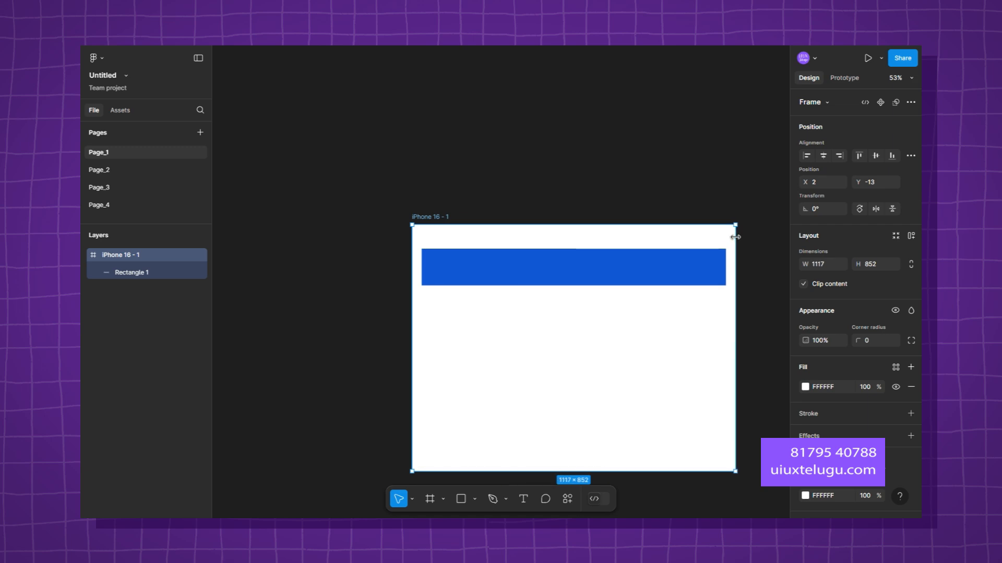
pyautogui.moveTo(735, 238); pyautogui.dragTo(760, 251)
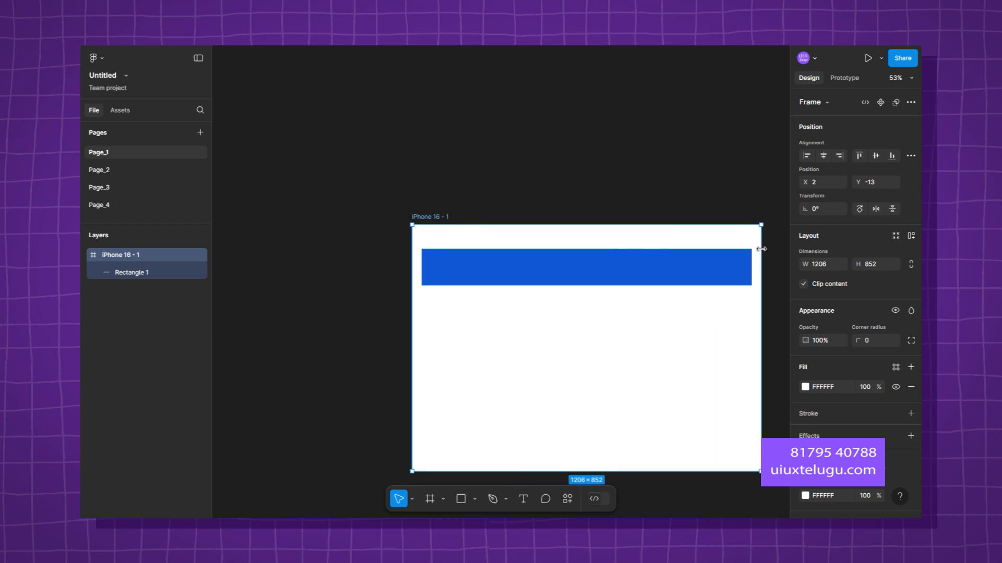
pyautogui.click(597, 275)
pyautogui.moveTo(582, 286); pyautogui.dragTo(582, 309)
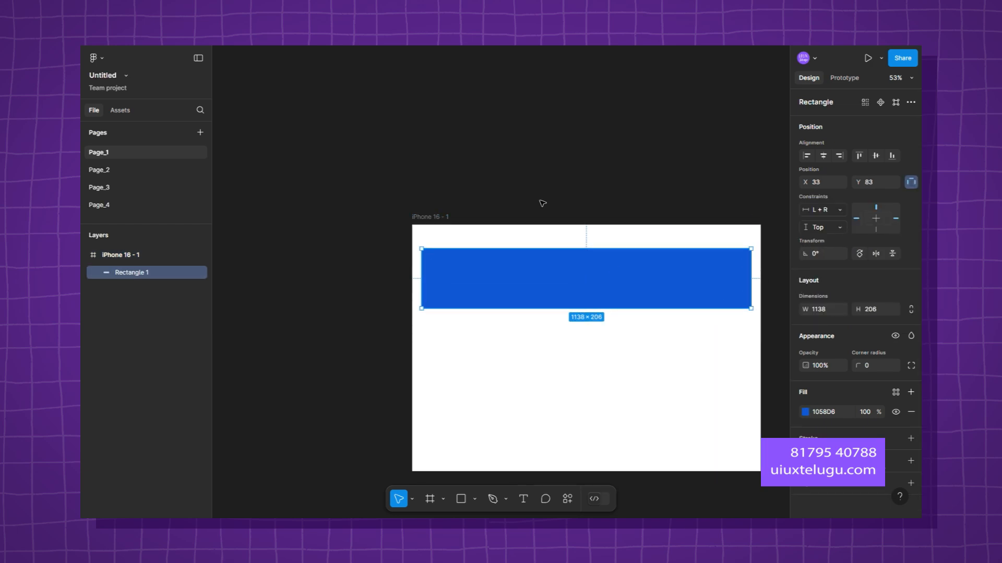
pyautogui.click(441, 217)
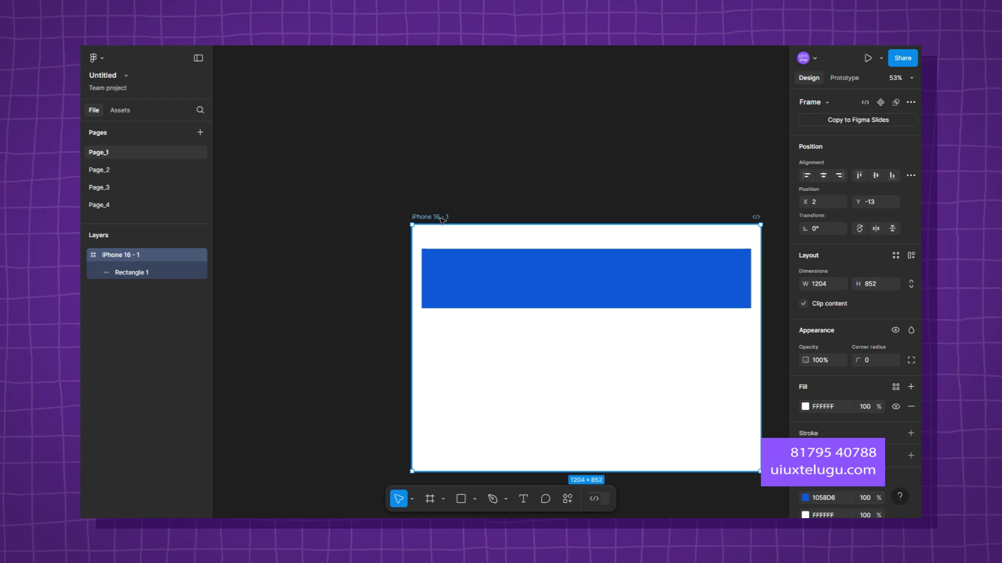
pyautogui.click(540, 180)
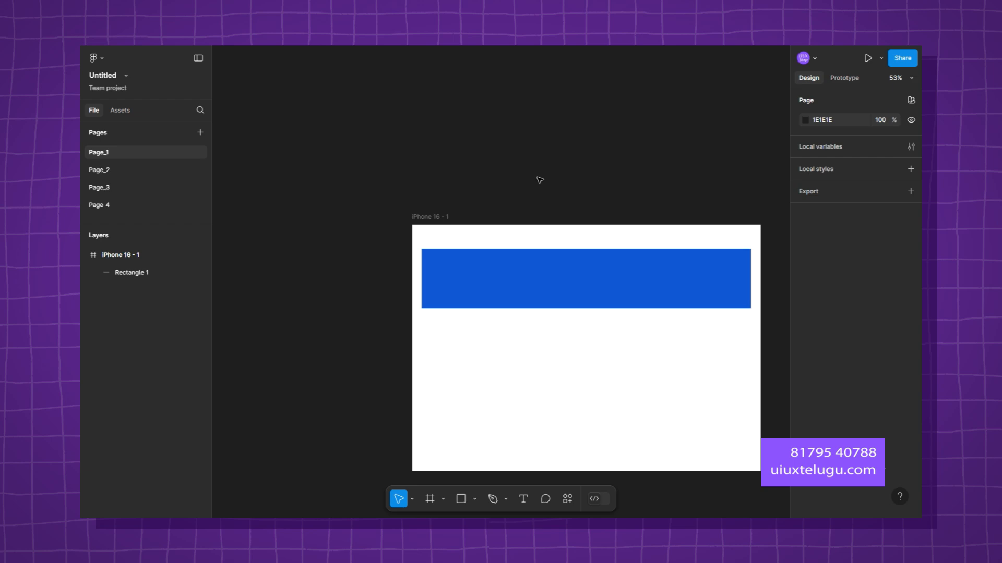
pyautogui.click(429, 217)
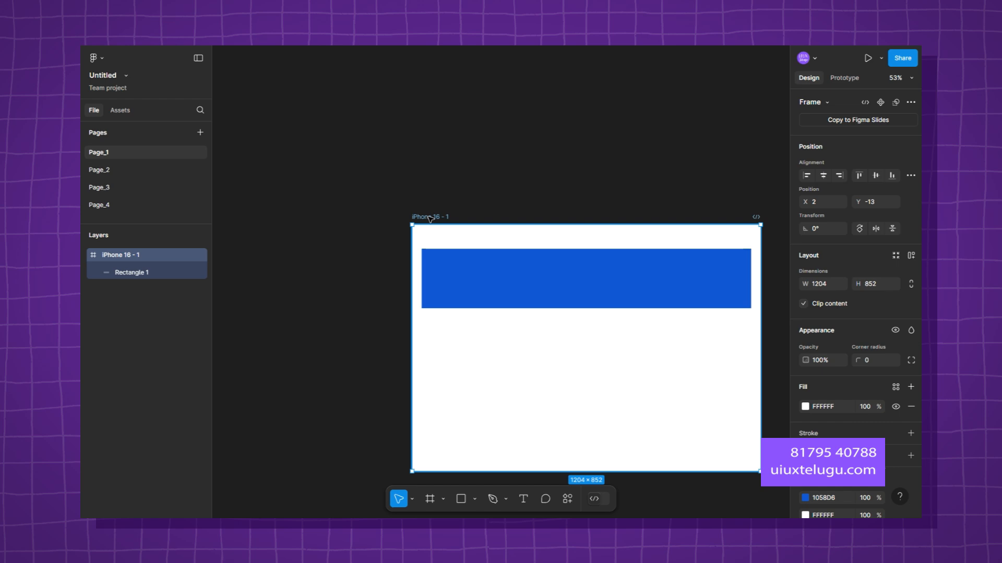
pyautogui.click(633, 290)
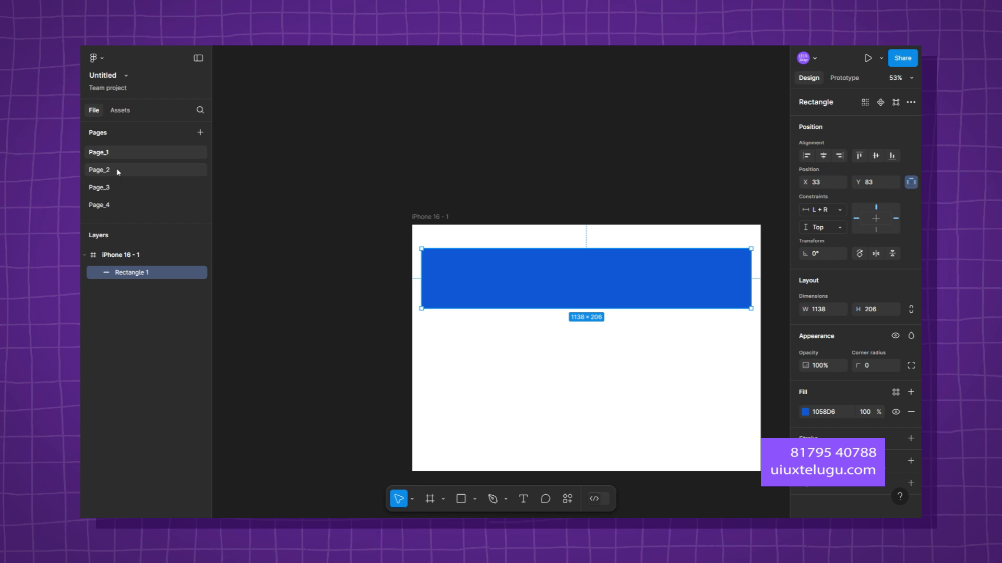
# Look through Page_4 and Page_2, examining the Contents playlist cards, the mobile, tablet and desktop frames, and the card layout.
pyautogui.click(120, 206)
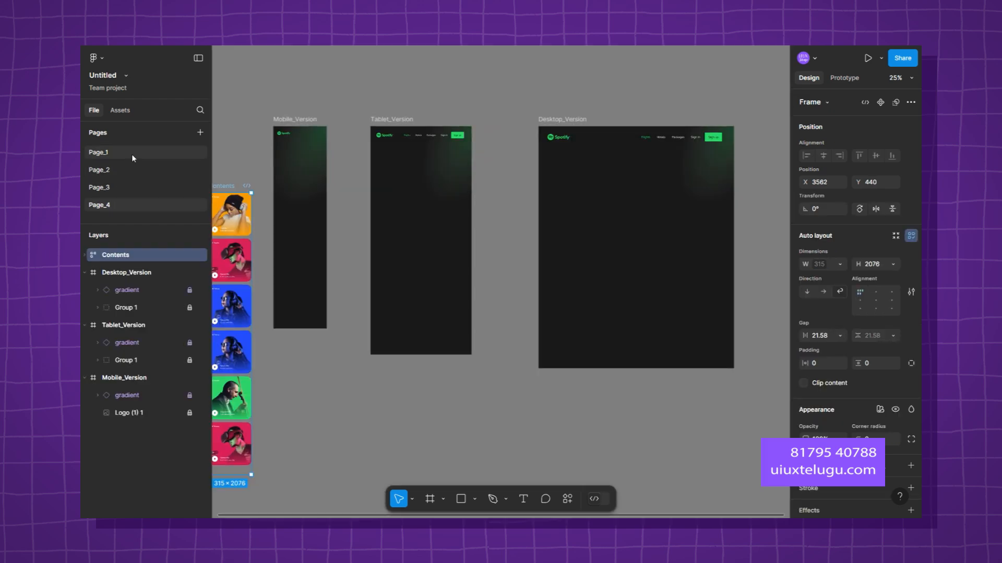
pyautogui.click(110, 170)
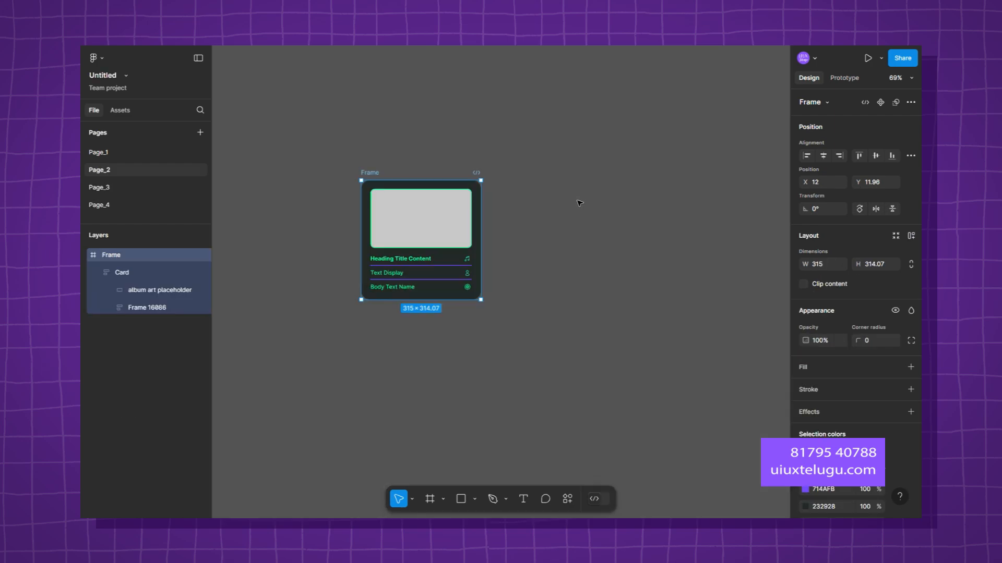
pyautogui.click(143, 206)
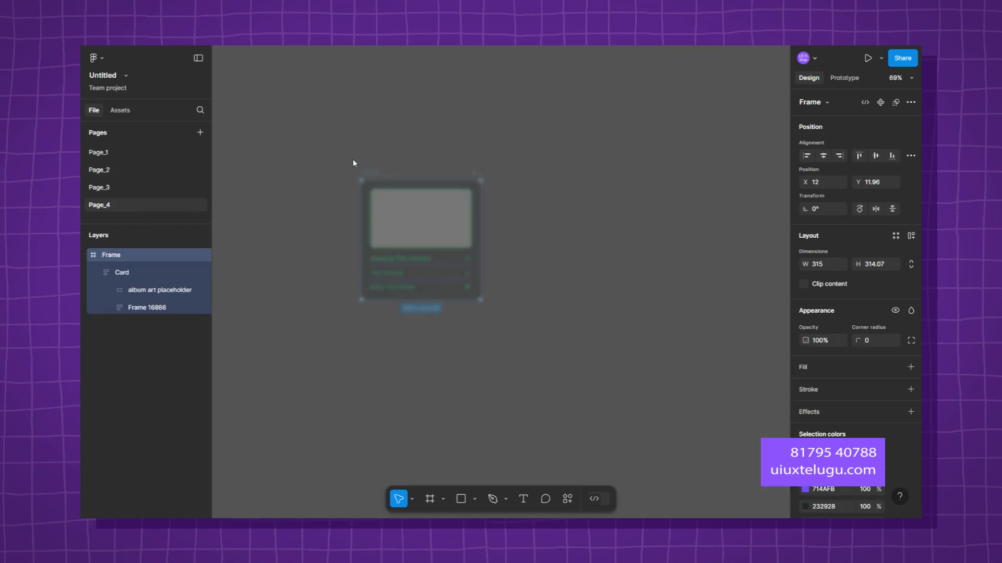
pyautogui.click(264, 217)
pyautogui.moveTo(264, 217); pyautogui.dragTo(317, 222)
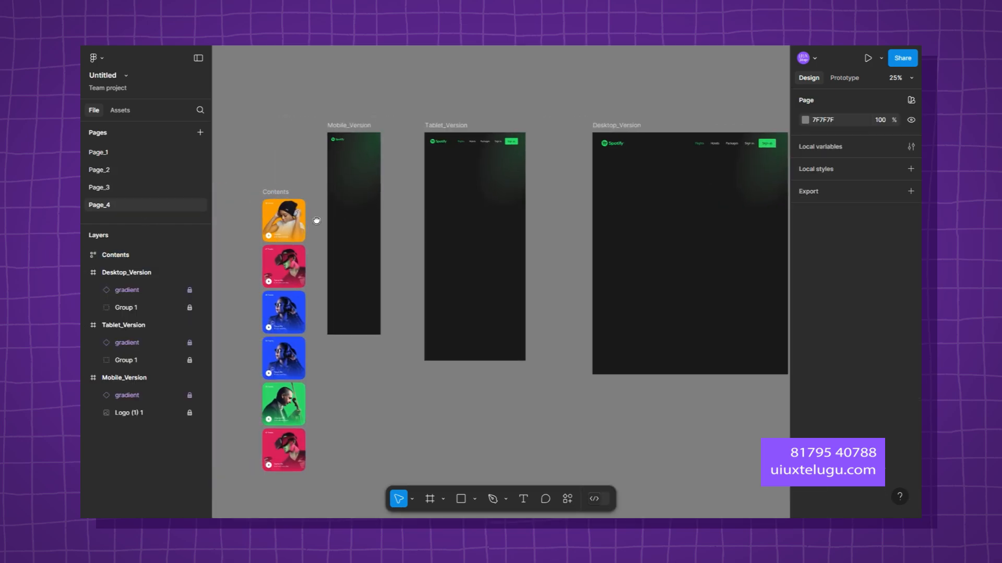
pyautogui.click(280, 221)
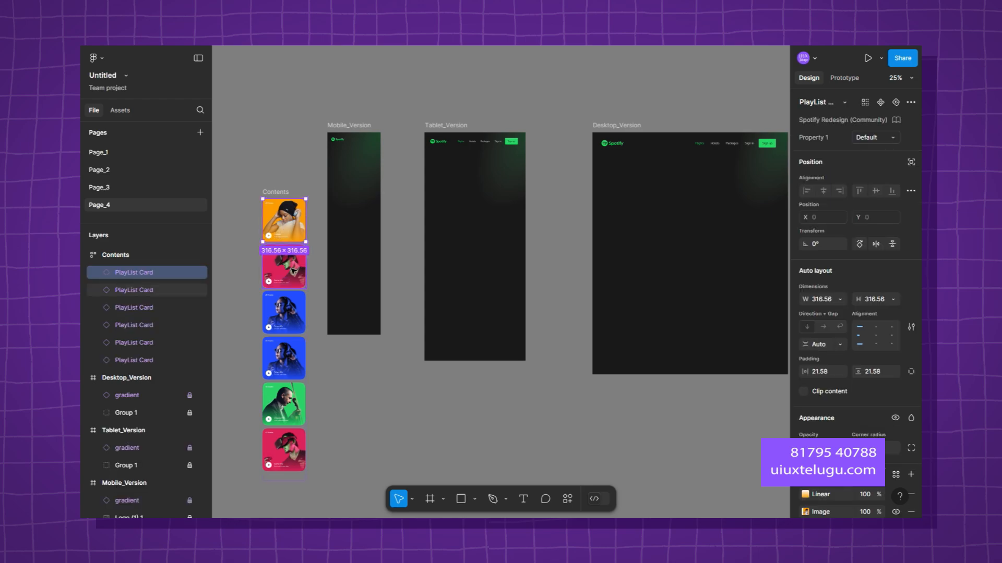
pyautogui.click(294, 271)
pyautogui.click(284, 316)
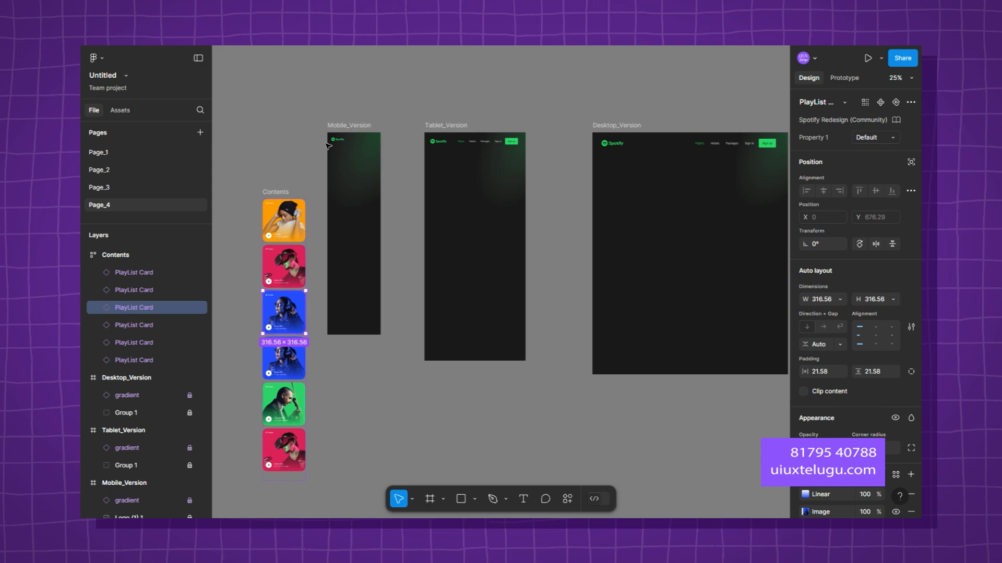
pyautogui.click(271, 121)
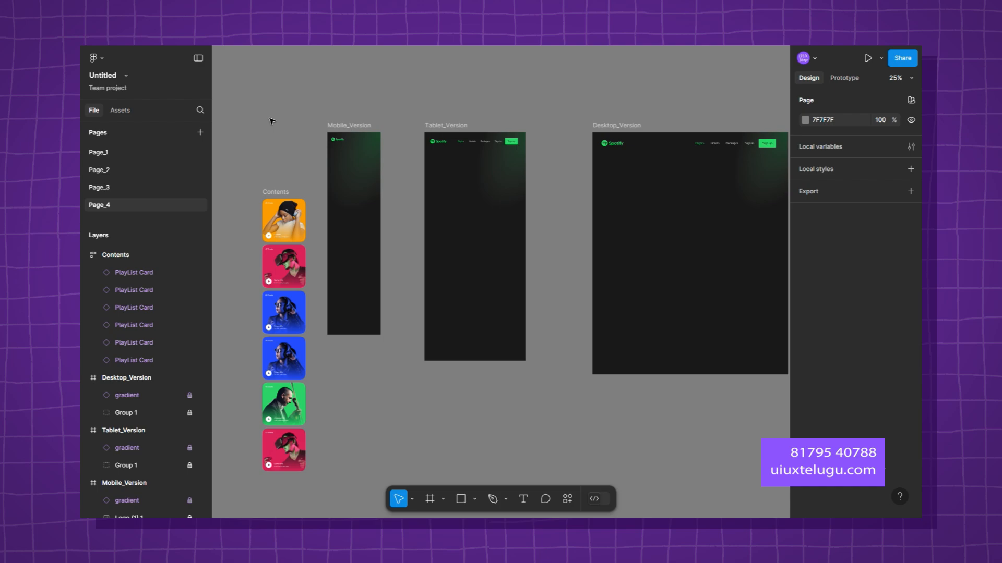
pyautogui.click(266, 207)
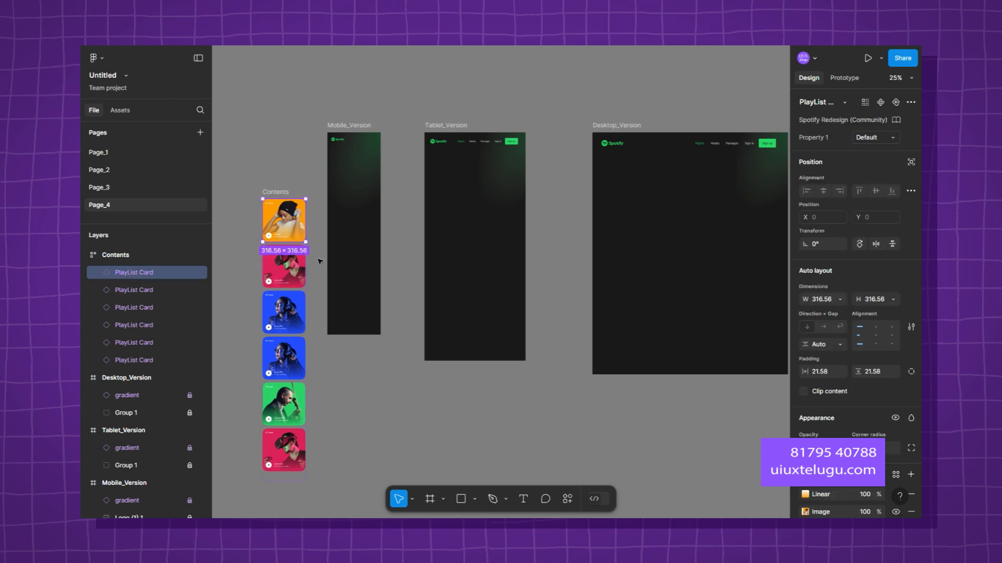
pyautogui.click(280, 177)
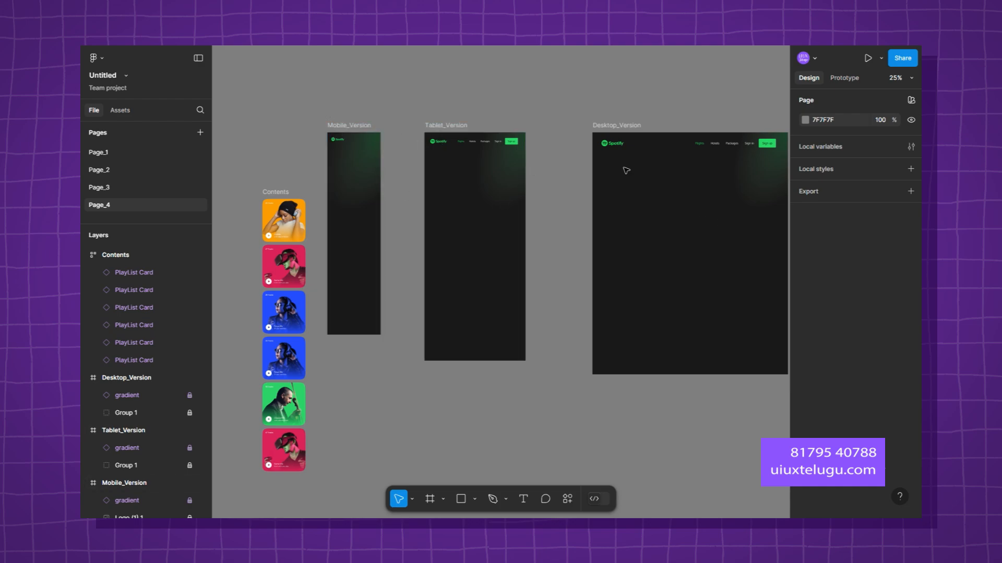
pyautogui.click(111, 170)
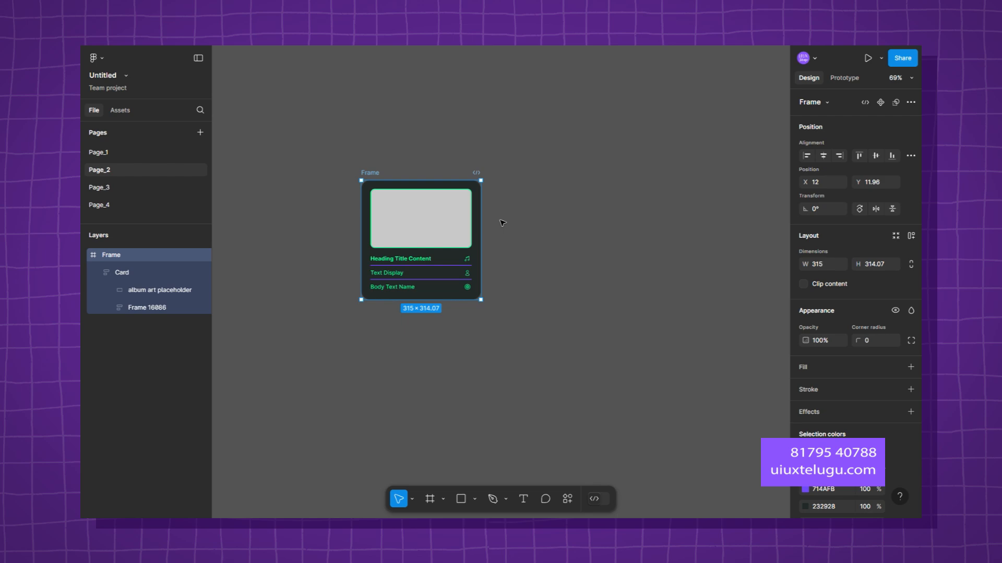
# Return to Page_1 and narrow the iPhone 16 frame to a width of about 905.
pyautogui.click(128, 154)
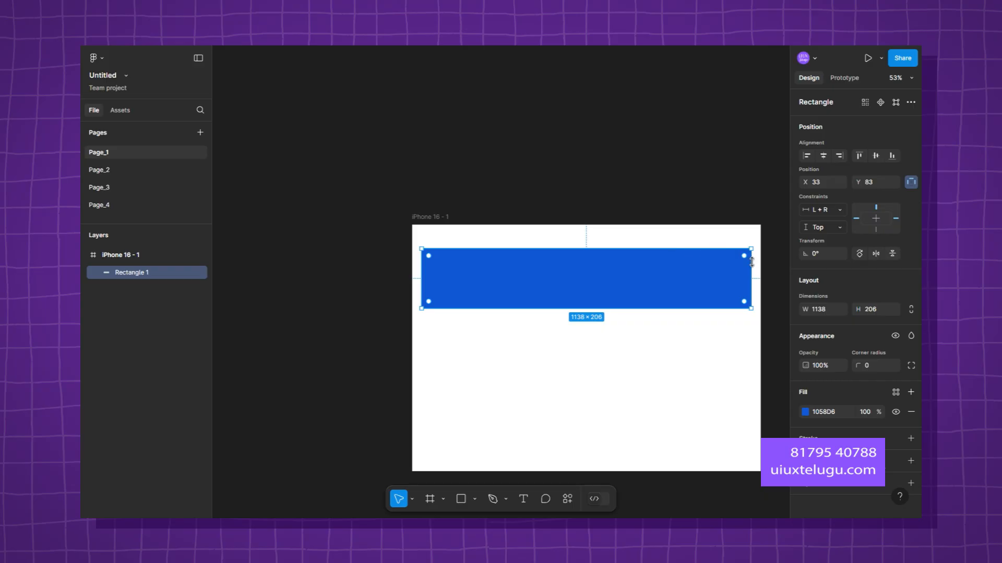
pyautogui.click(459, 217)
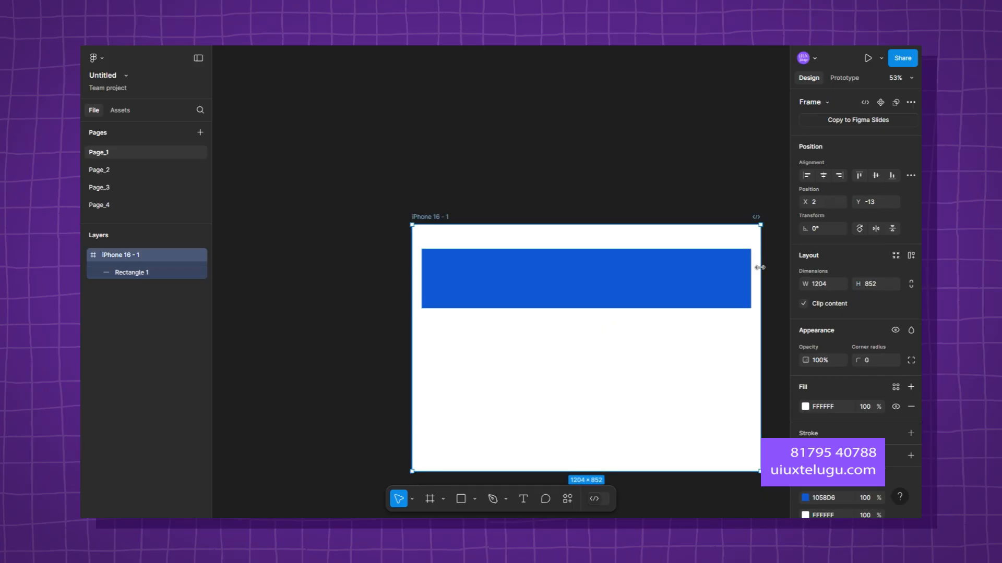
pyautogui.moveTo(762, 325); pyautogui.dragTo(672, 318)
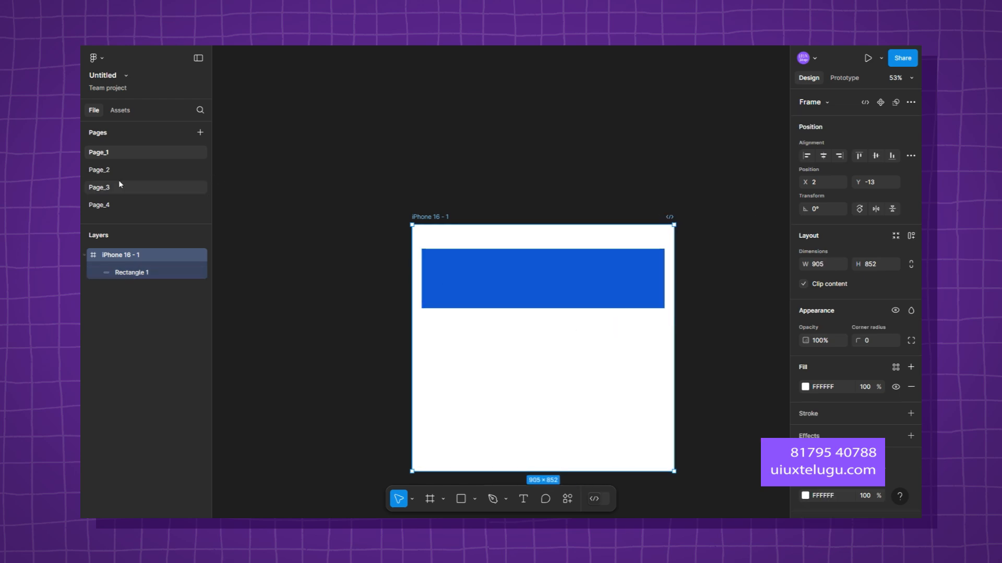
# Open Page_2 and select the card frame.
pyautogui.click(128, 169)
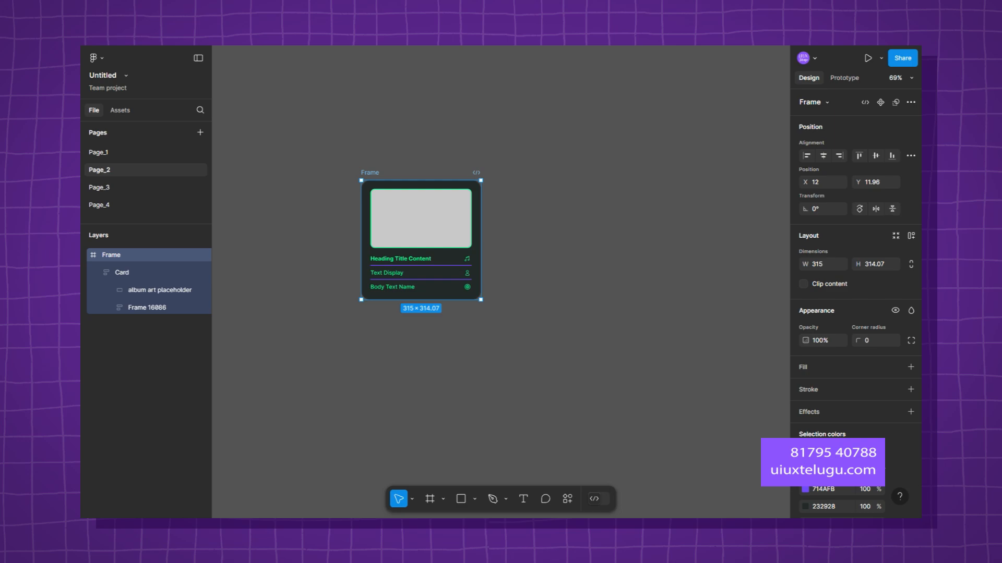
pyautogui.click(556, 171)
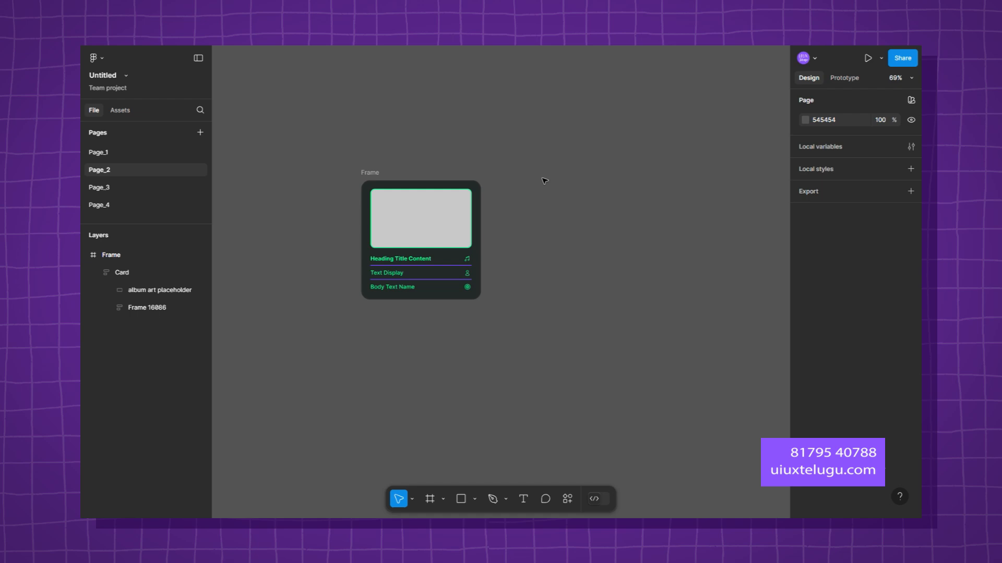
pyautogui.click(375, 175)
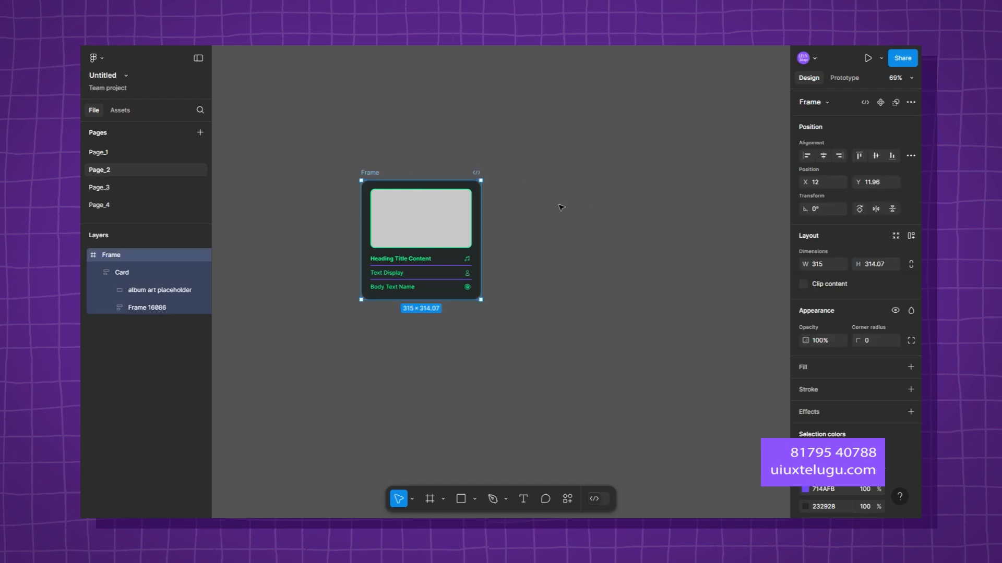
# Draw a white frame about 446 × 345 beside the card and round its corners.
pyautogui.click(589, 210)
pyautogui.press('f')
pyautogui.moveTo(557, 205); pyautogui.dragTo(726, 335)
pyautogui.click(83, 271)
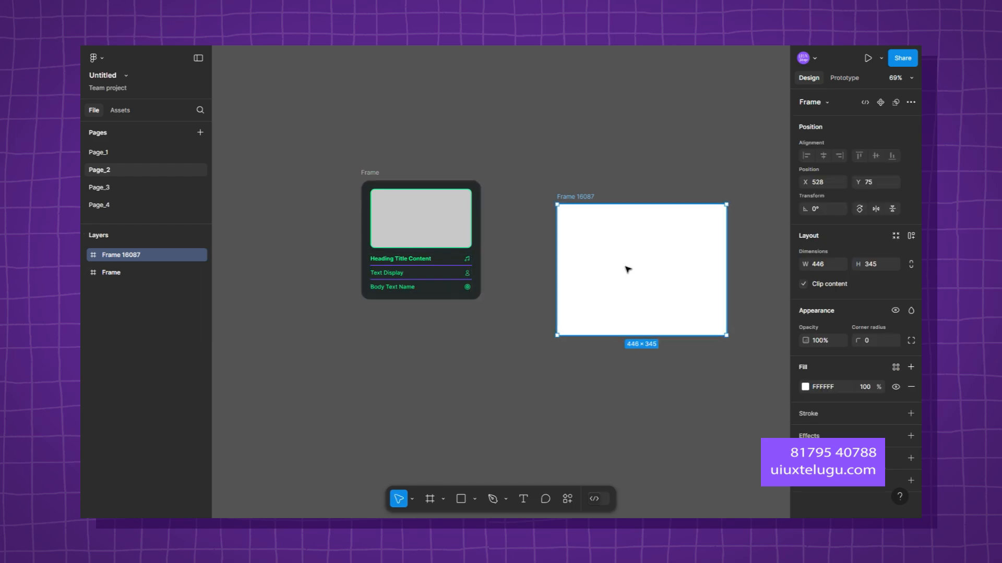
pyautogui.click(857, 341)
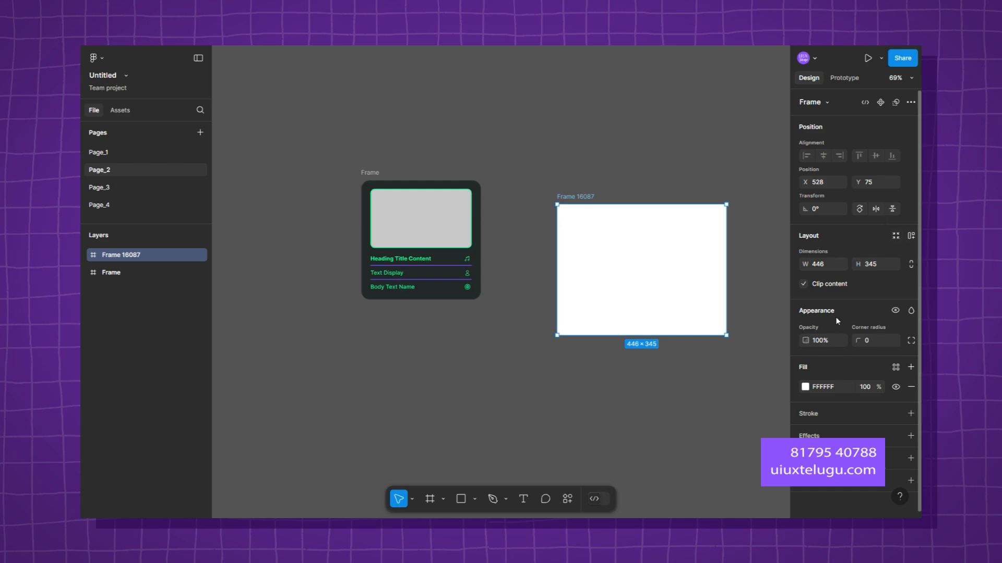
pyautogui.moveTo(806, 340); pyautogui.dragTo(858, 340)
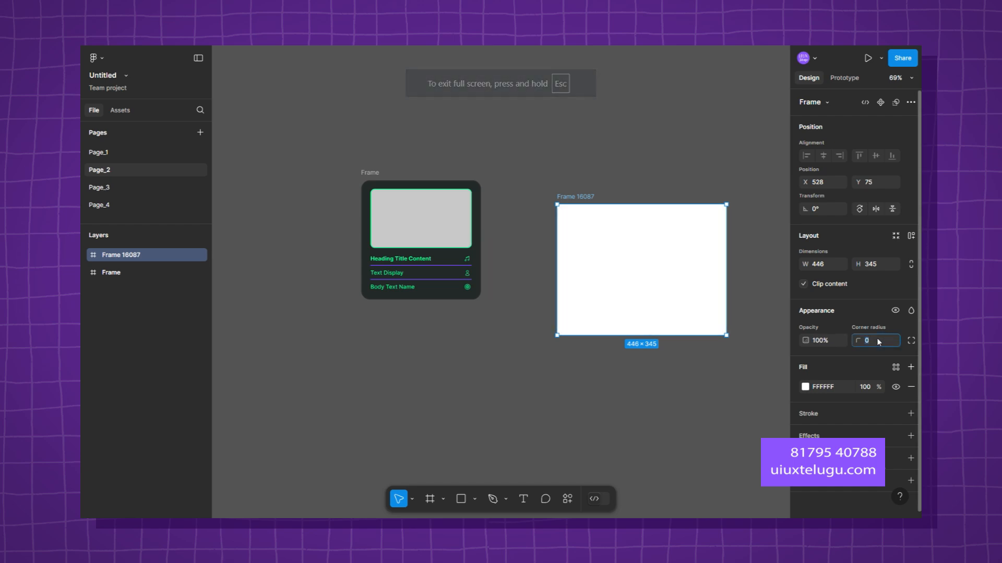
pyautogui.moveTo(864, 340); pyautogui.dragTo(879, 340)
pyautogui.click(761, 227)
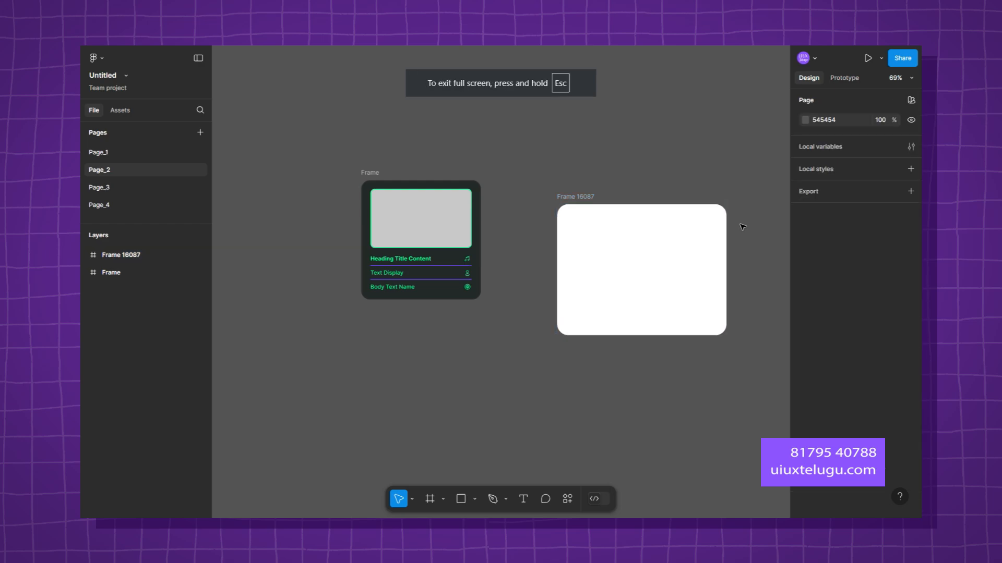
# Draw a placeholder rectangle about 339 × 127 in the upper part of the white frame.
pyautogui.press('r')
pyautogui.moveTo(578, 229)
pyautogui.mouseDown()
pyautogui.moveTo(719, 271)
pyautogui.moveTo(707, 278)
pyautogui.mouseUp()
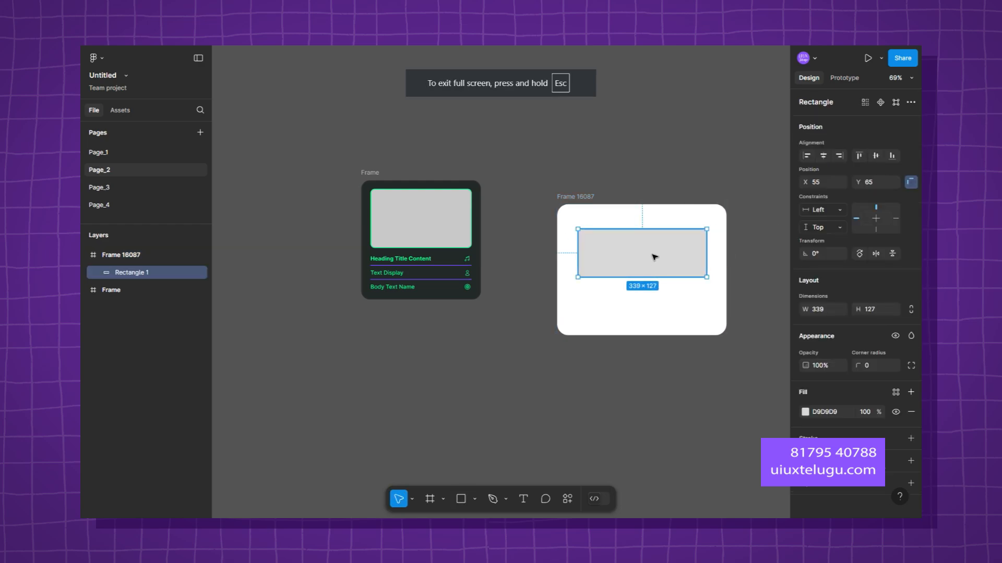
pyautogui.moveTo(653, 261); pyautogui.dragTo(653, 254)
pyautogui.press('Escape')
# Draw two thin bars beneath the placeholder rectangle, making the lower one about 343 × 5.
pyautogui.scroll(5, 605, 296)
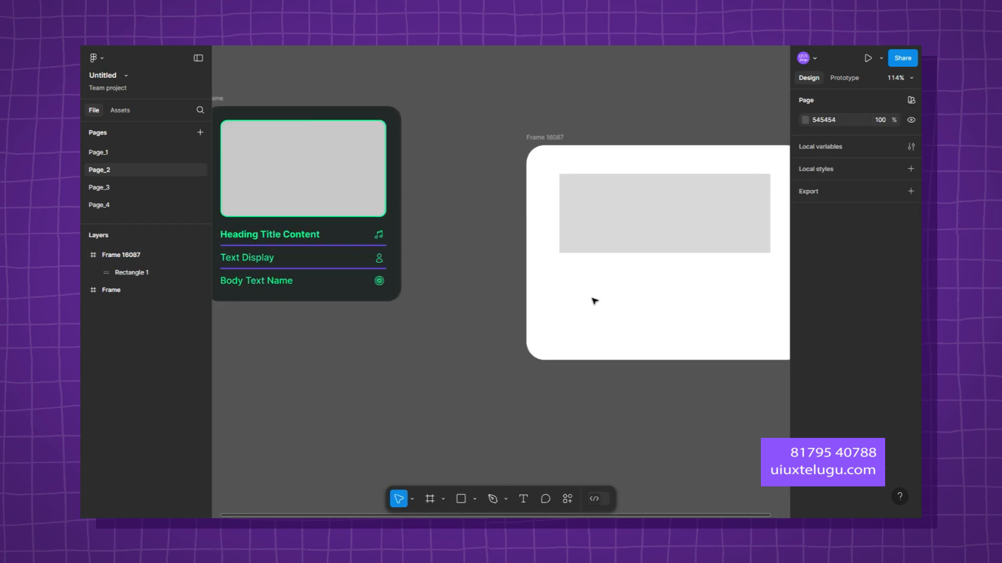
pyautogui.press('r')
pyautogui.moveTo(571, 274); pyautogui.dragTo(710, 285)
pyautogui.press('Escape')
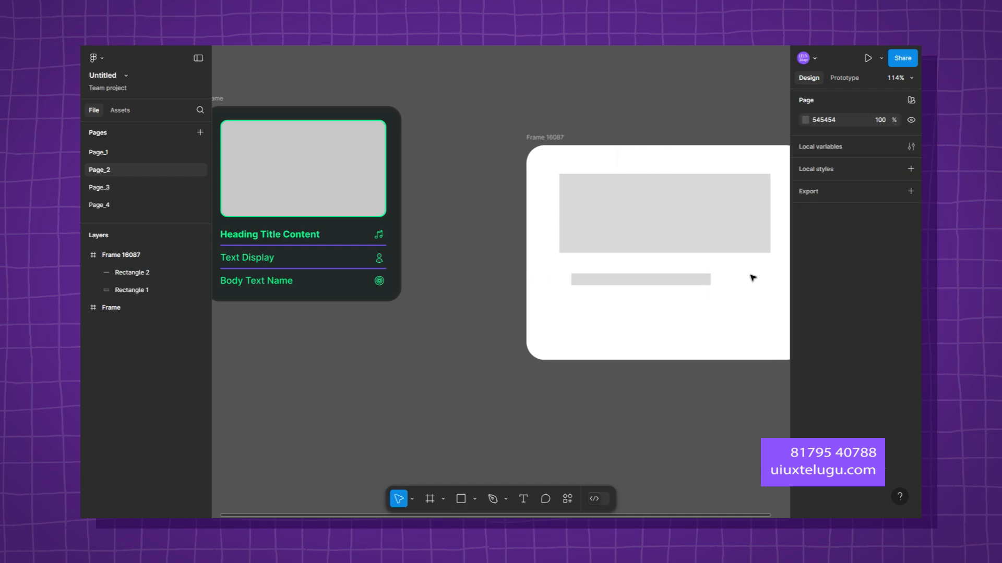
pyautogui.press('r')
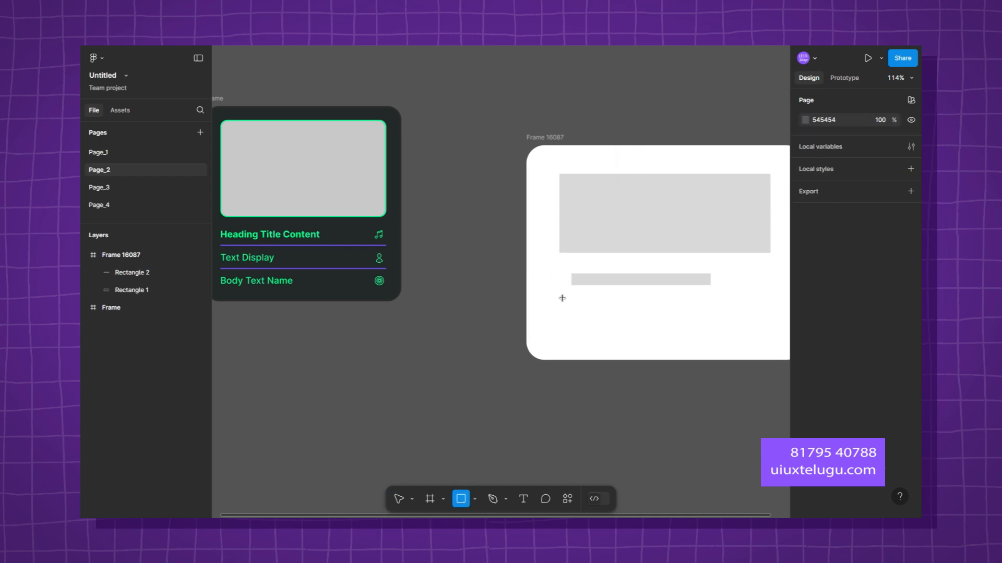
pyautogui.moveTo(564, 300); pyautogui.dragTo(777, 300)
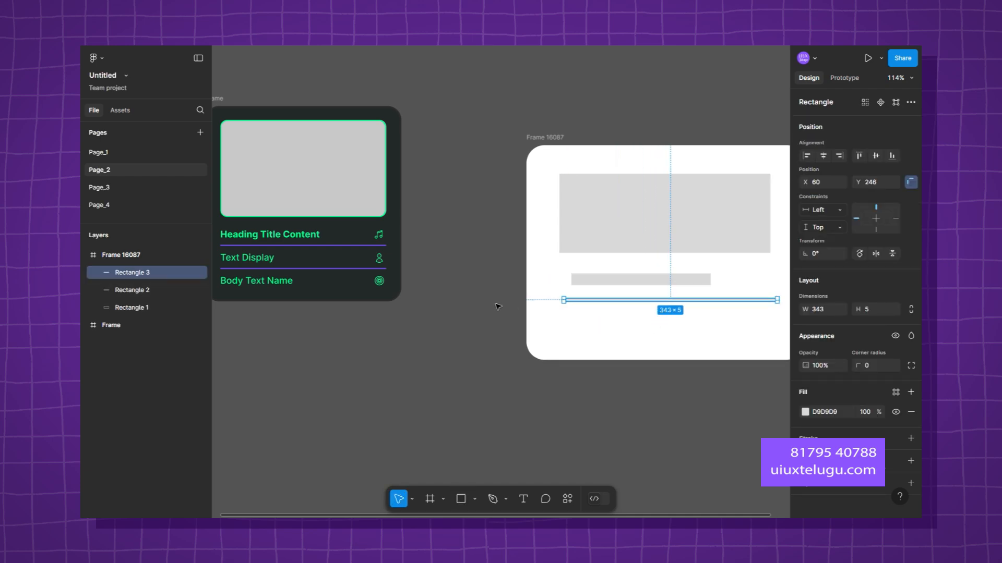
# Delete the three placeholder rectangles and the white rounded frame.
pyautogui.moveTo(503, 103); pyautogui.dragTo(724, 402)
pyautogui.press('Delete')
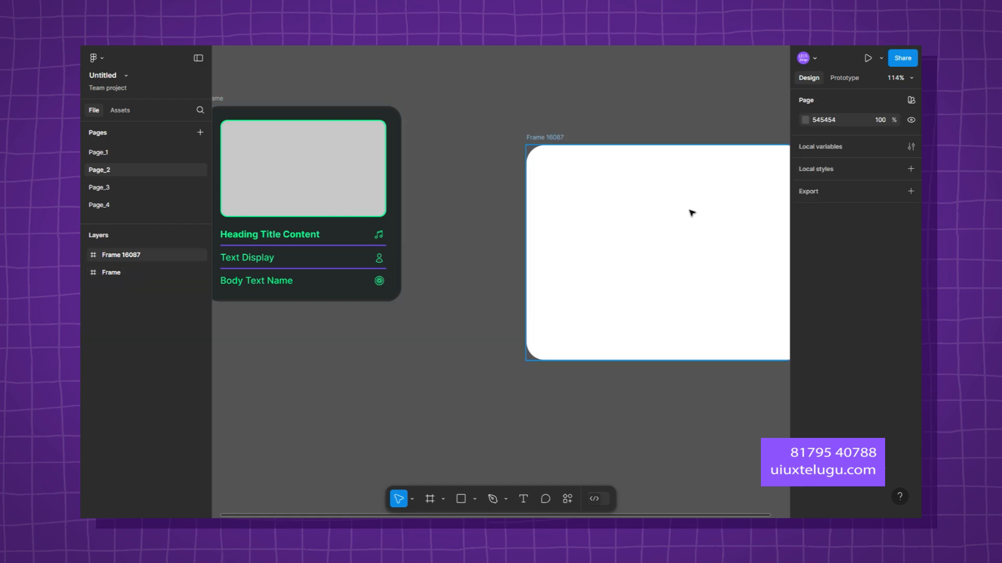
pyautogui.click(690, 213)
pyautogui.press('Delete')
# Test how the card responds by widening its frame to about 622, and undo the widening.
pyautogui.moveTo(505, 182); pyautogui.dragTo(678, 220)
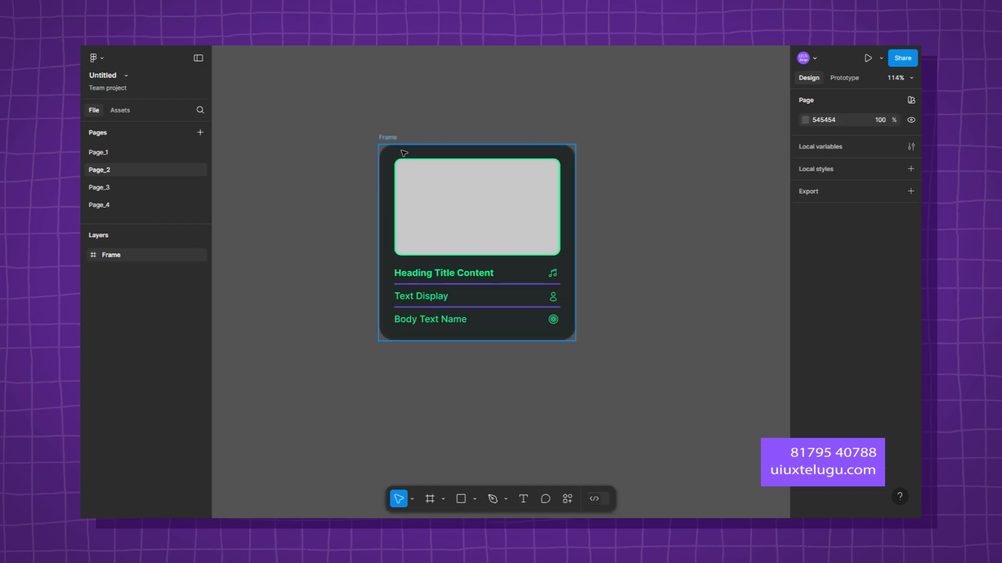
pyautogui.click(390, 139)
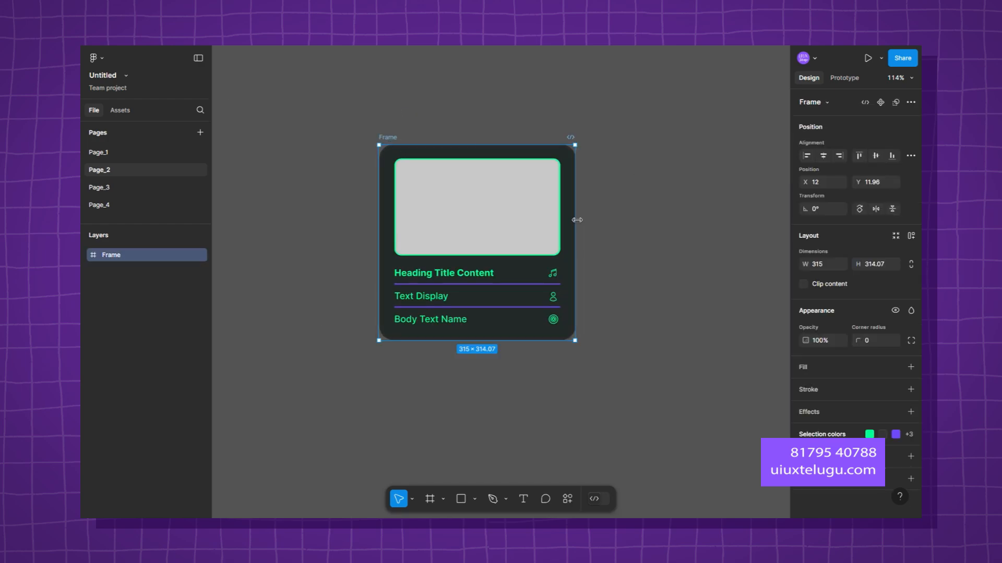
pyautogui.moveTo(575, 221); pyautogui.dragTo(692, 239)
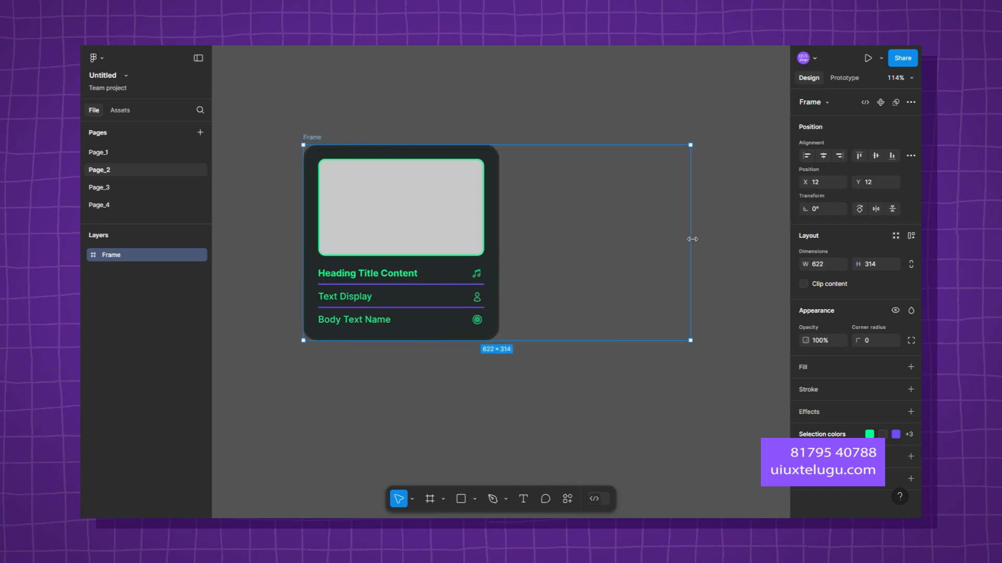
pyautogui.hotkey('ctrl', 'z')
pyautogui.scroll(-4, 662, 243)
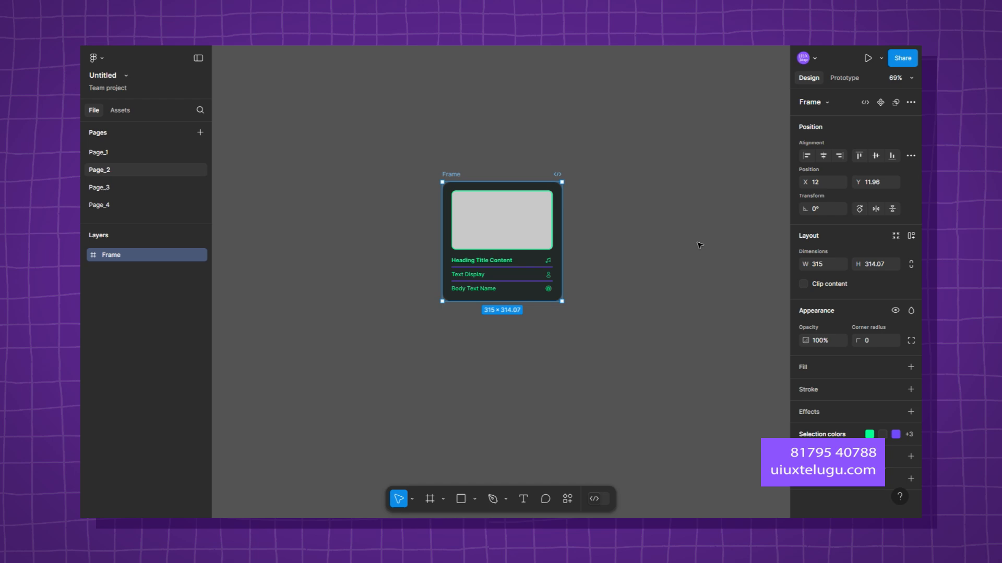
# Add auto layout to the card frame and widen it to about 550.
pyautogui.click(446, 162)
pyautogui.click(452, 175)
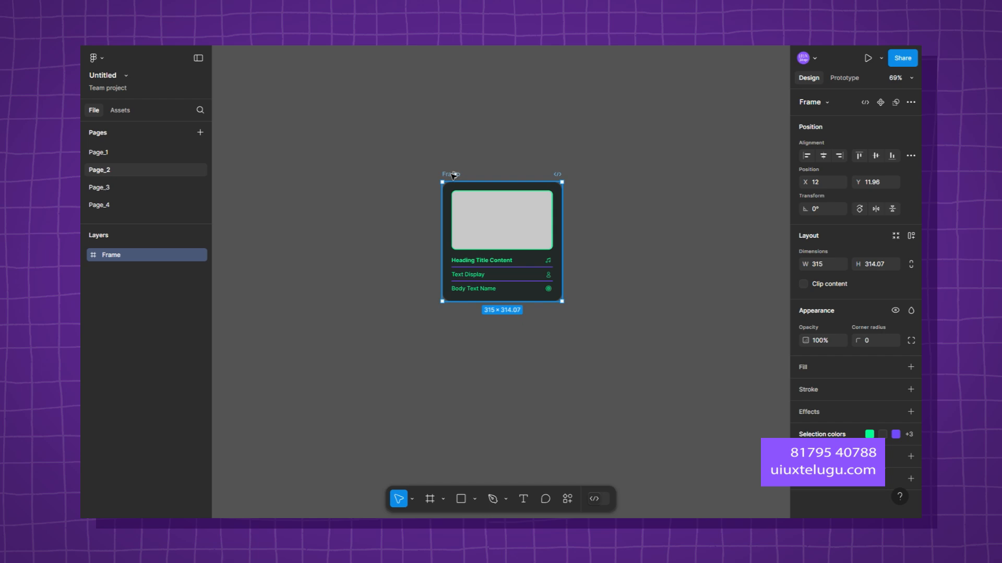
pyautogui.hotkey('shift', 'a')
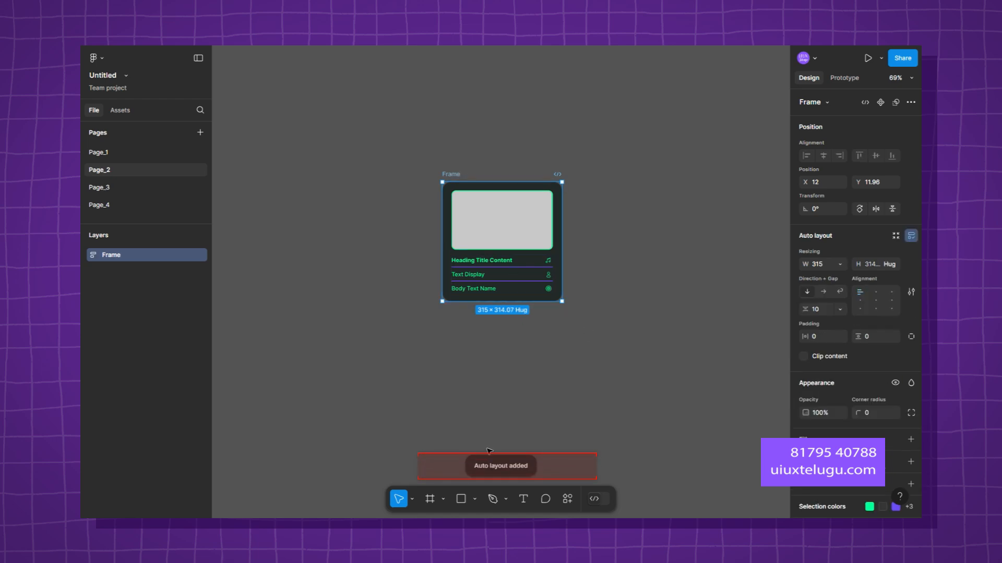
pyautogui.moveTo(631, 236)
pyautogui.mouseDown()
pyautogui.moveTo(610, 236)
pyautogui.moveTo(731, 230)
pyautogui.moveTo(609, 235)
pyautogui.moveTo(646, 238)
pyautogui.mouseUp()
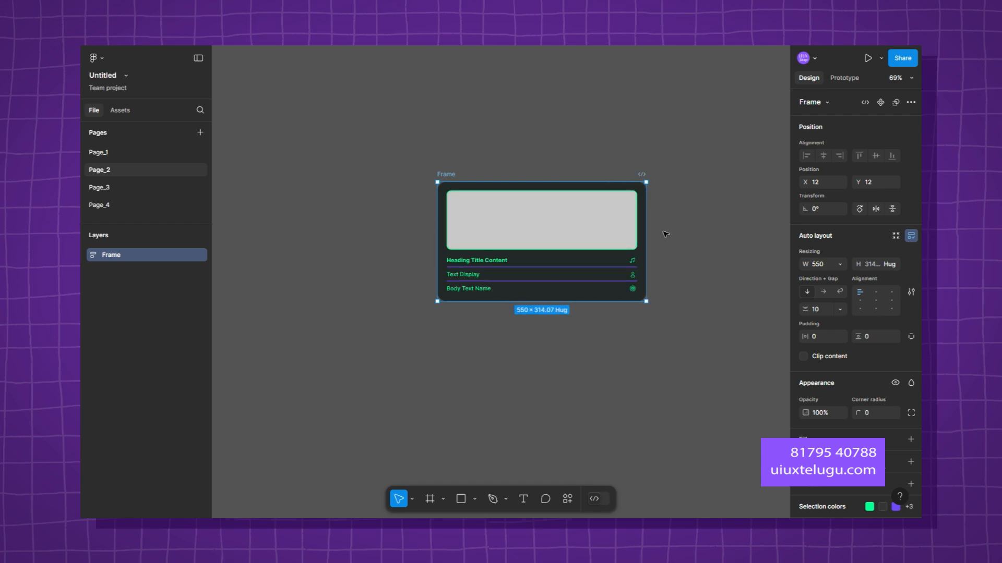
pyautogui.click(529, 370)
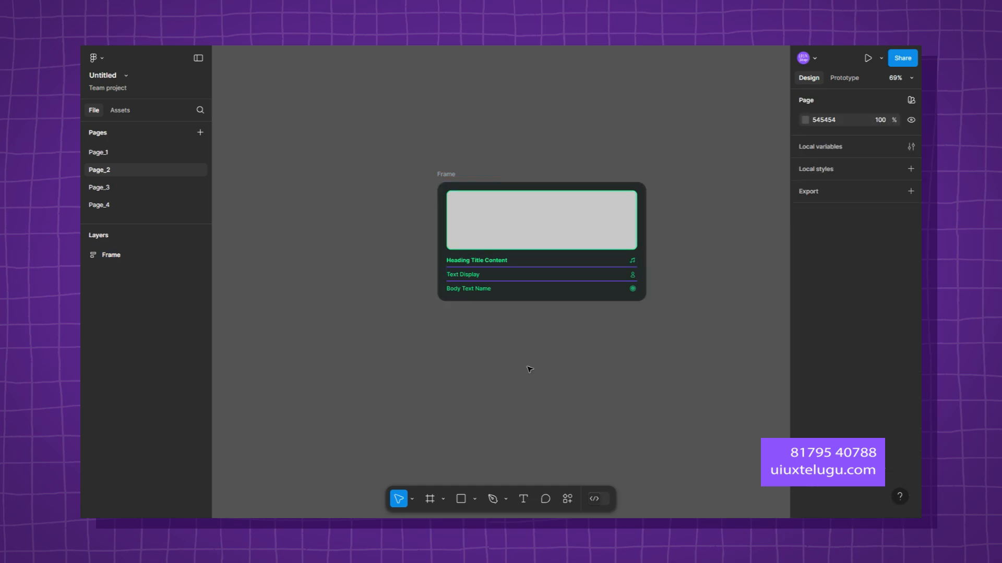
# Add a text note below the card reading "Windows: ctrl+alt+shift+a" and start a second line.
pyautogui.press('t')
pyautogui.click(370, 344)
pyautogui.scroll(10, 378, 360)
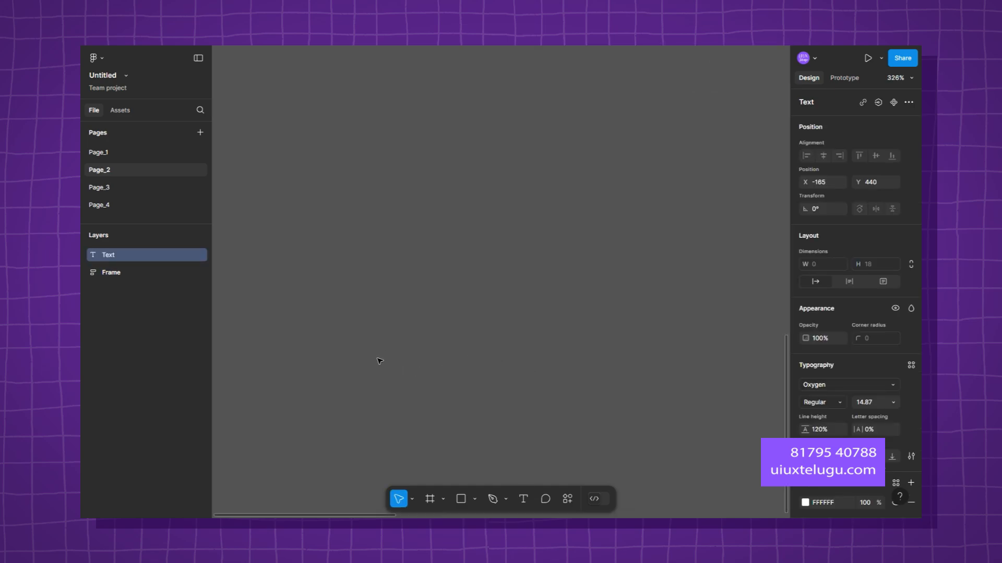
pyautogui.scroll(-5, 414, 334)
pyautogui.write('Windows')
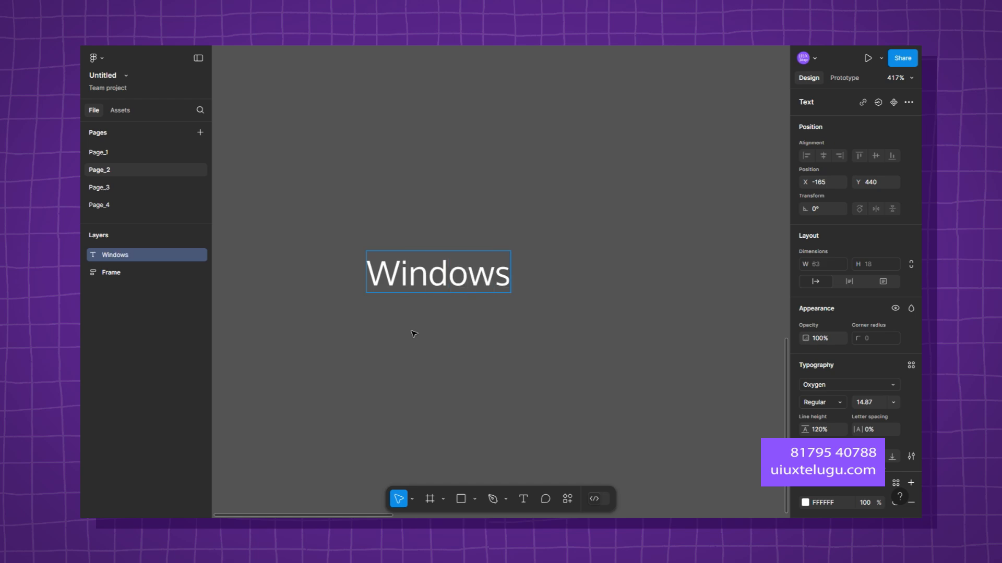
pyautogui.write(': ctrl')
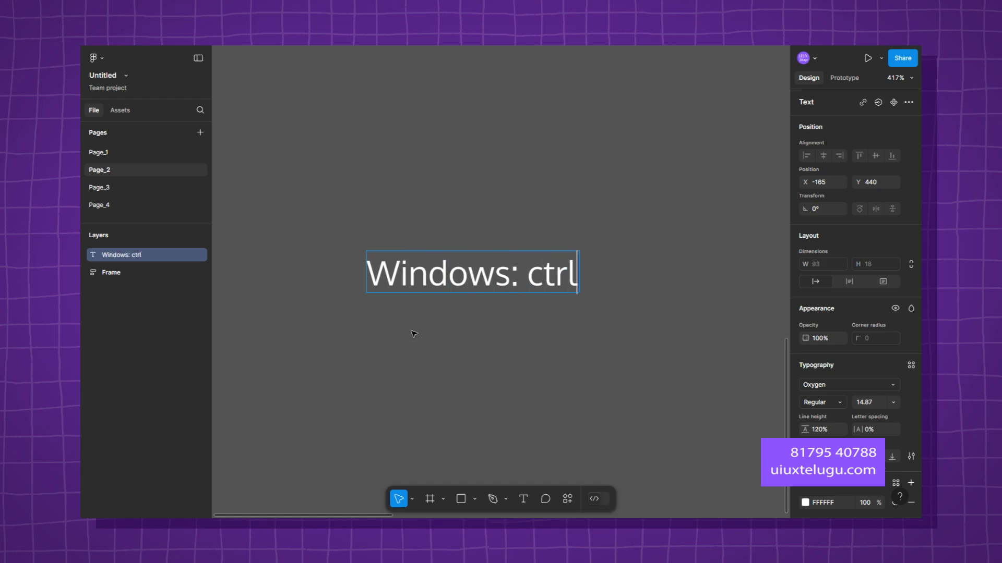
pyautogui.write('+alt+shi')
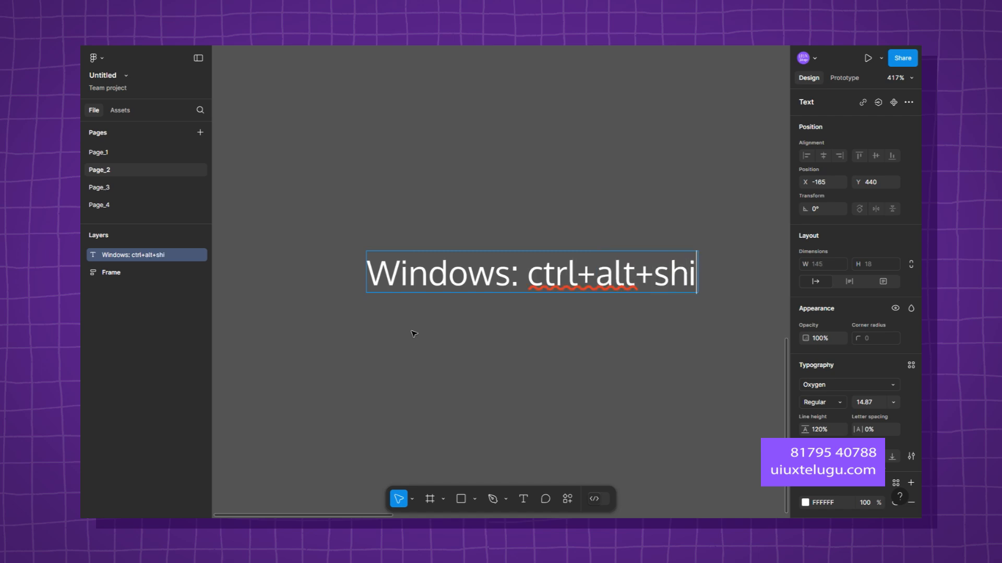
pyautogui.write('ft+a')
pyautogui.press('Return')
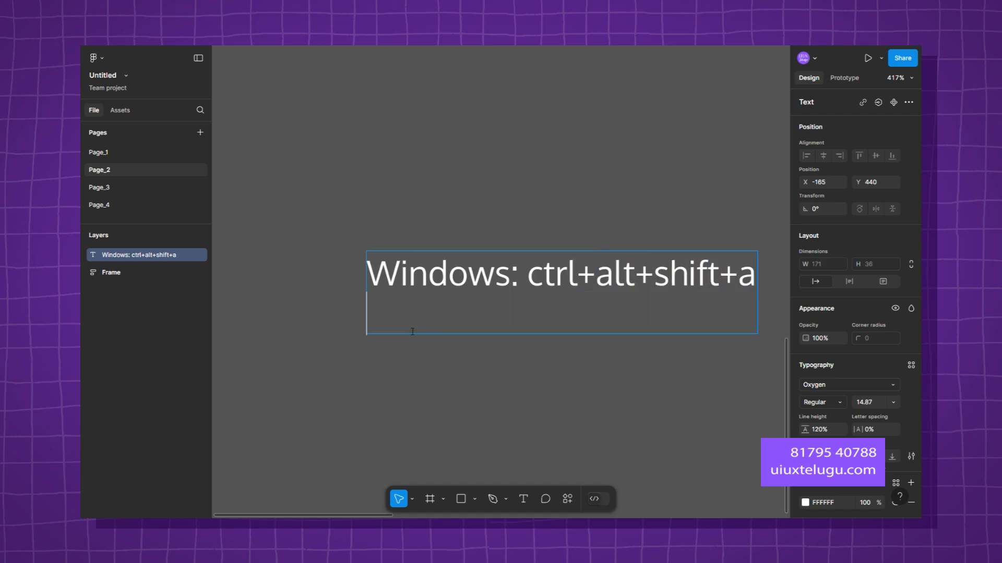
# Write "Mac: control+option+shift+a" as the second line of the text note.
pyautogui.write('Mac: ')
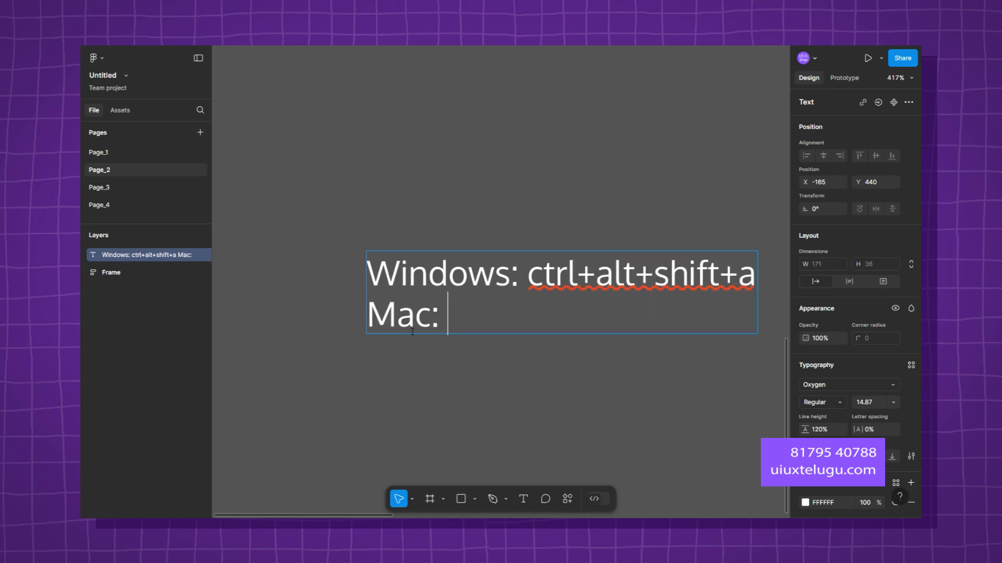
pyautogui.write('cont')
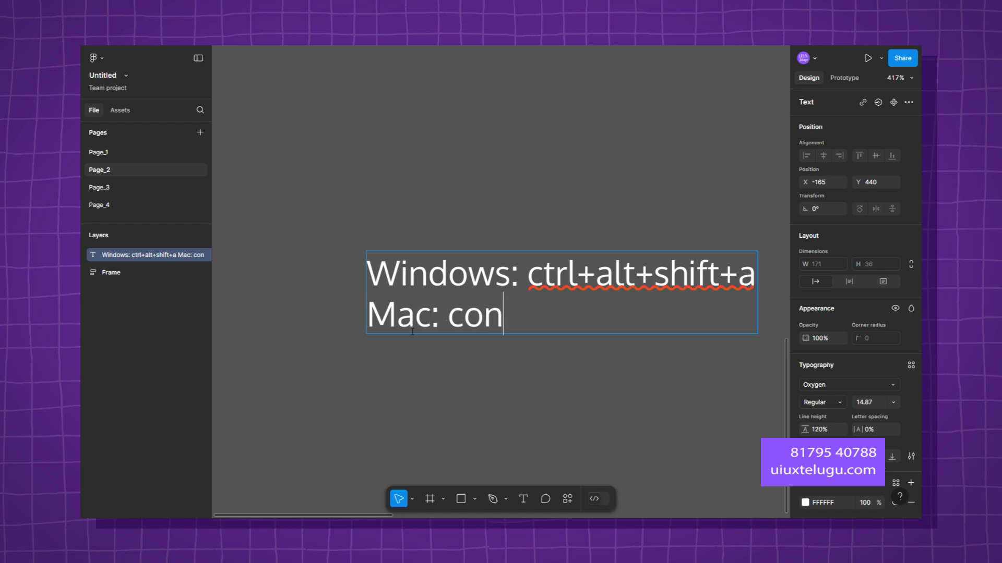
pyautogui.press('BackSpace')
pyautogui.press('BackSpace')
pyautogui.press('BackSpace')
pyautogui.write('ontro')
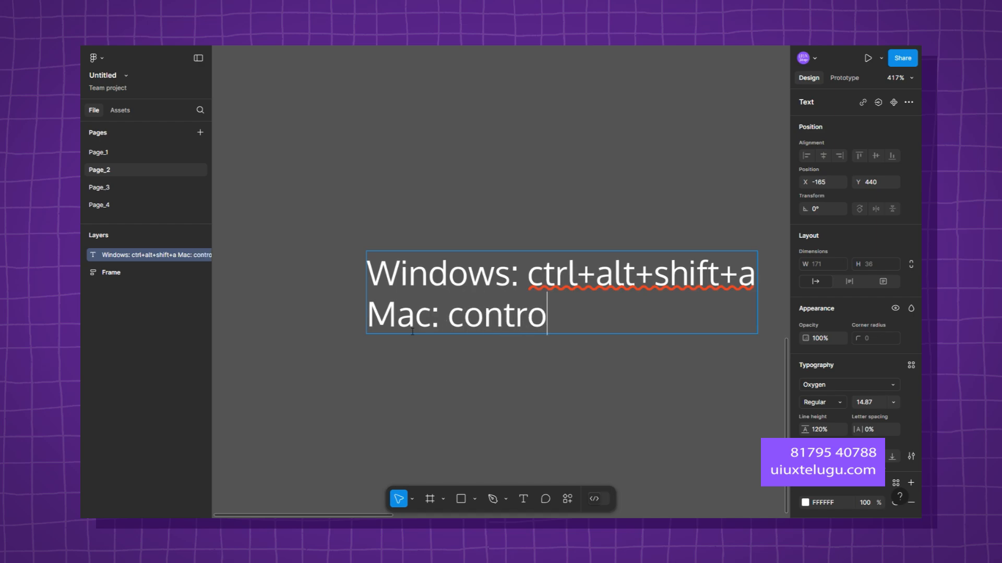
pyautogui.write('l+o')
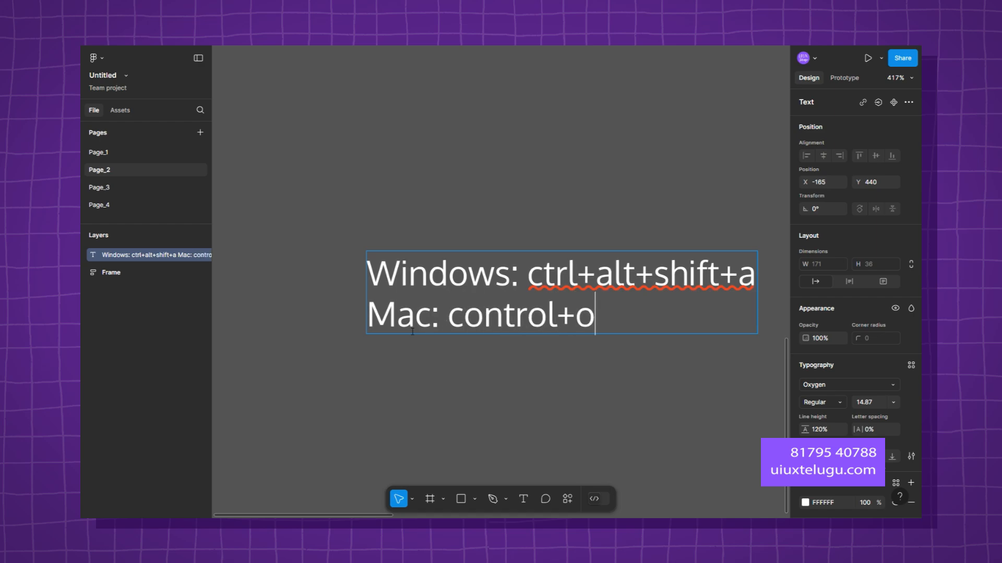
pyautogui.write('ption+')
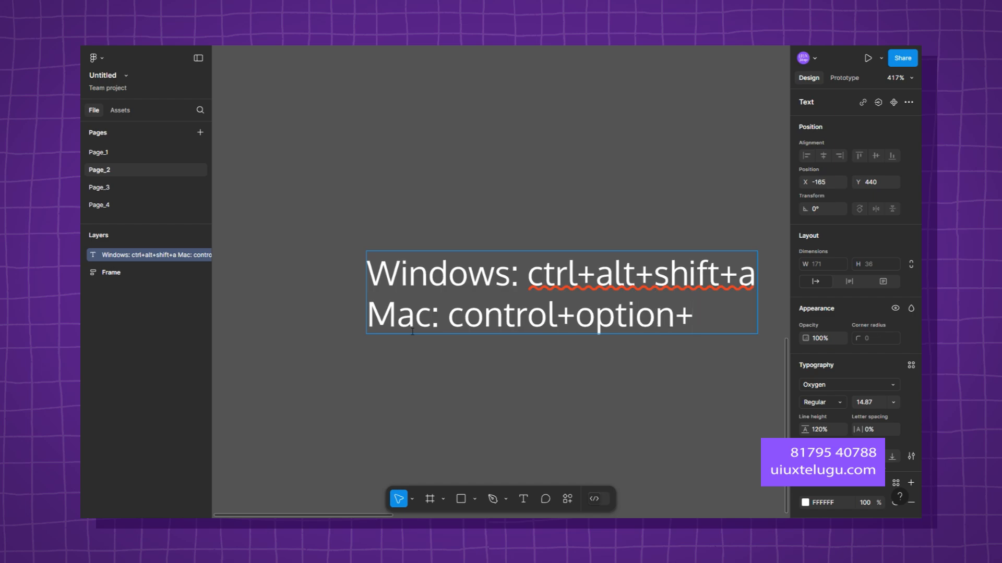
pyautogui.write('shift+a')
pyautogui.press('Escape')
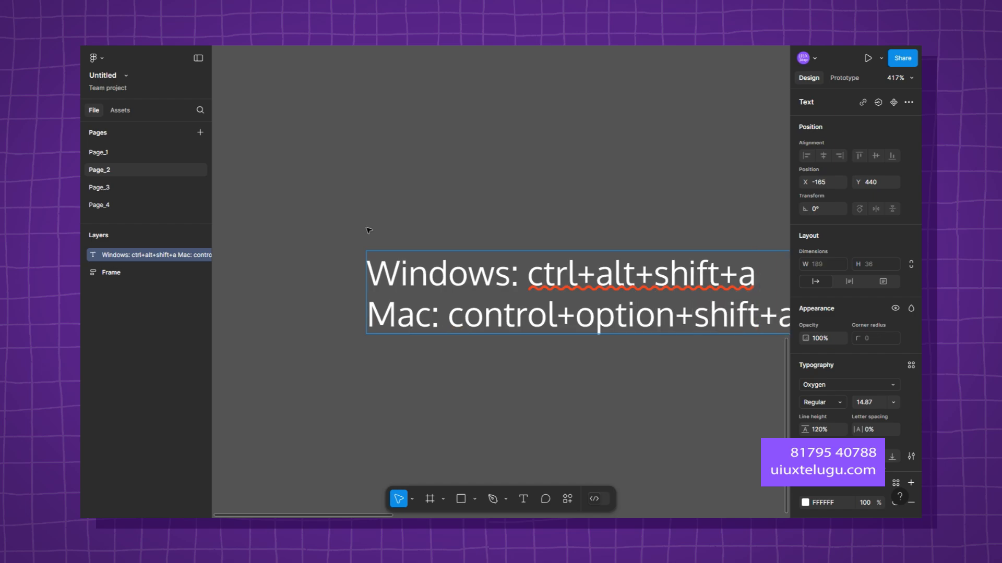
# Review the Windows and Mac shortcut note, and delete it from the canvas.
pyautogui.scroll(-2, 419, 235)
pyautogui.click(655, 268)
pyautogui.scroll(2, 525, 250)
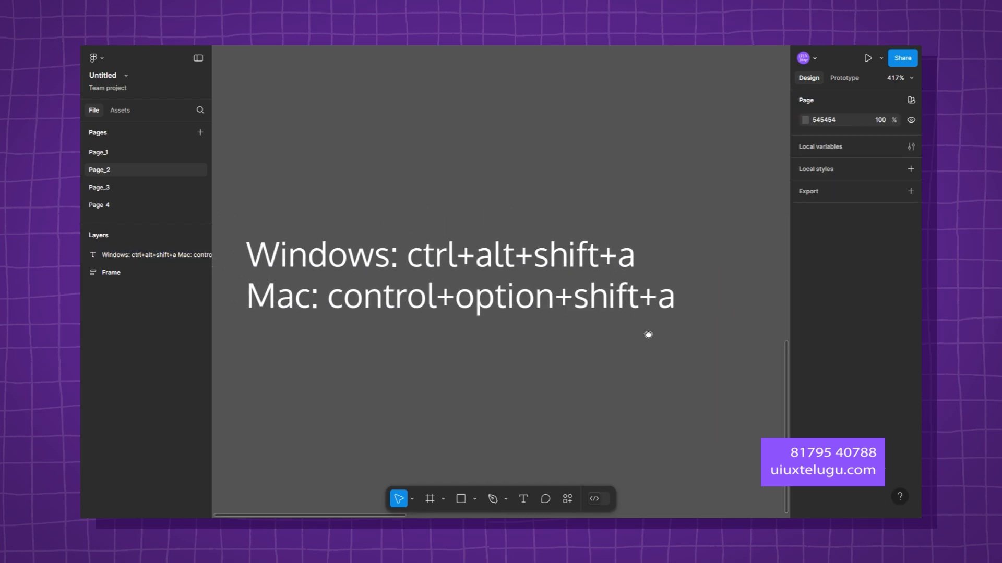
pyautogui.scroll(-2, 679, 362)
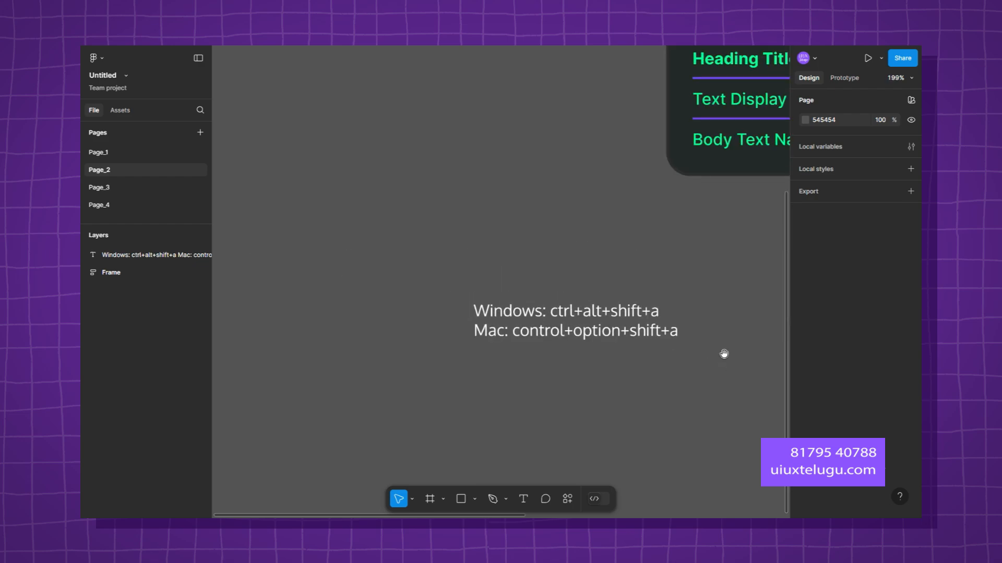
pyautogui.scroll(-2, 722, 351)
pyautogui.moveTo(573, 398); pyautogui.dragTo(279, 325)
pyautogui.press('Delete')
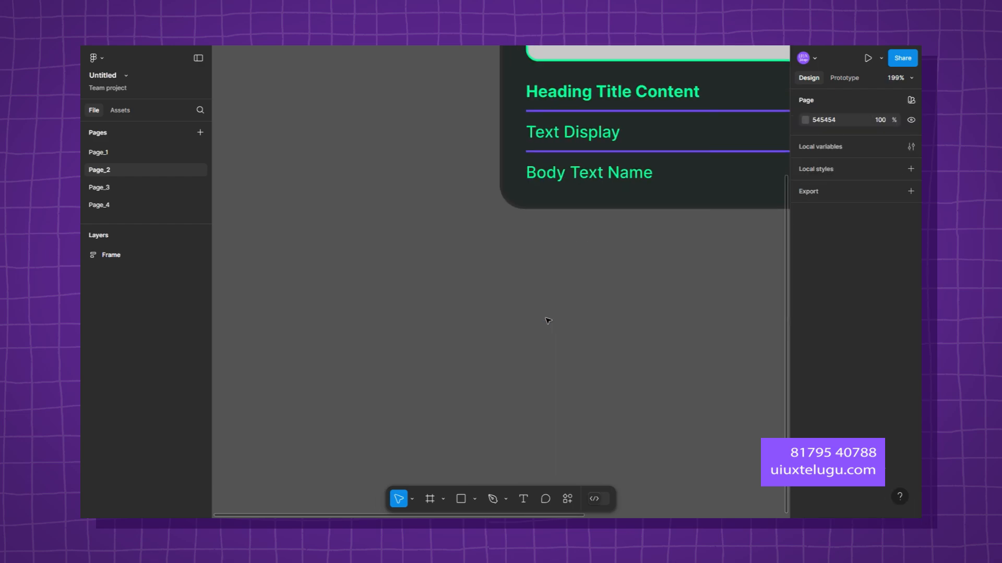
# Test the card's auto layout by narrowing its frame to about 305.
pyautogui.scroll(-3, 546, 318)
pyautogui.moveTo(532, 330); pyautogui.dragTo(313, 388)
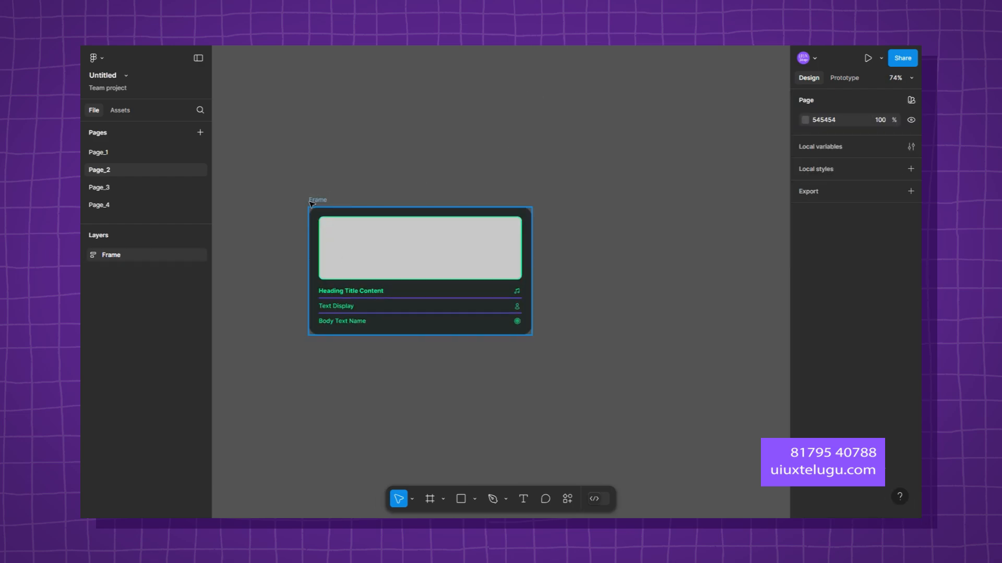
pyautogui.click(313, 202)
pyautogui.moveTo(531, 244); pyautogui.dragTo(432, 245)
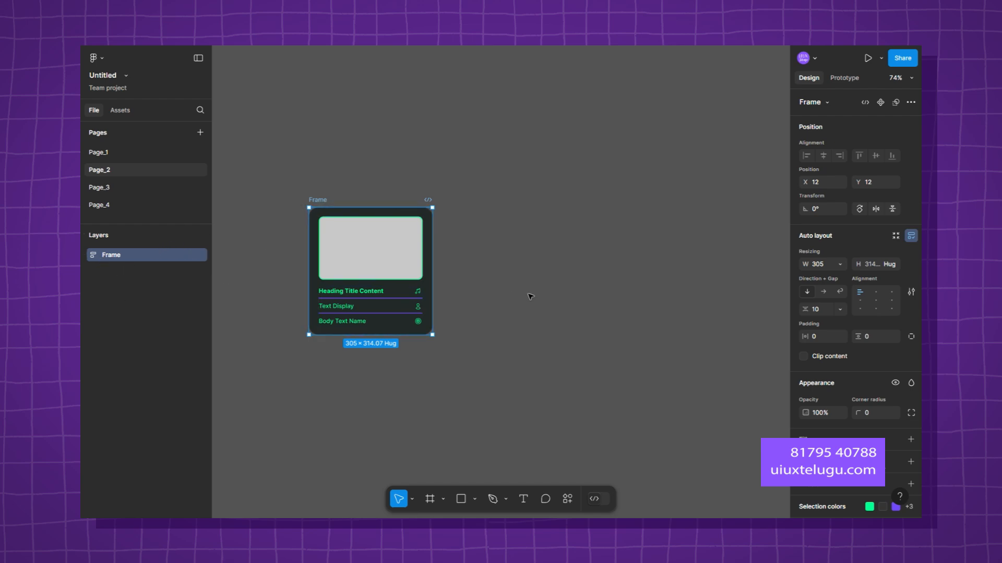
# Undo the narrowing, the shortcut note, the earlier widening and the auto layout on the card frame.
pyautogui.hotkey('ctrl', 'z')
pyautogui.hotkey('ctrl', 'z')
pyautogui.hotkey('ctrl', 'z')
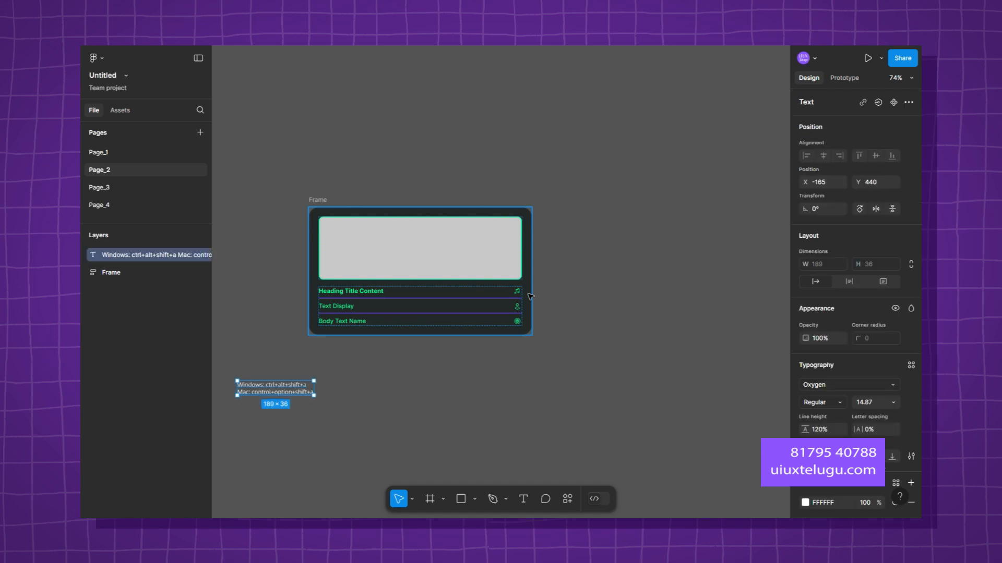
pyautogui.hotkey('ctrl', 'z')
pyautogui.hotkey('ctrl', 'z')
pyautogui.hotkey('ctrl', 'z')
pyautogui.hotkey('ctrl', 'z')
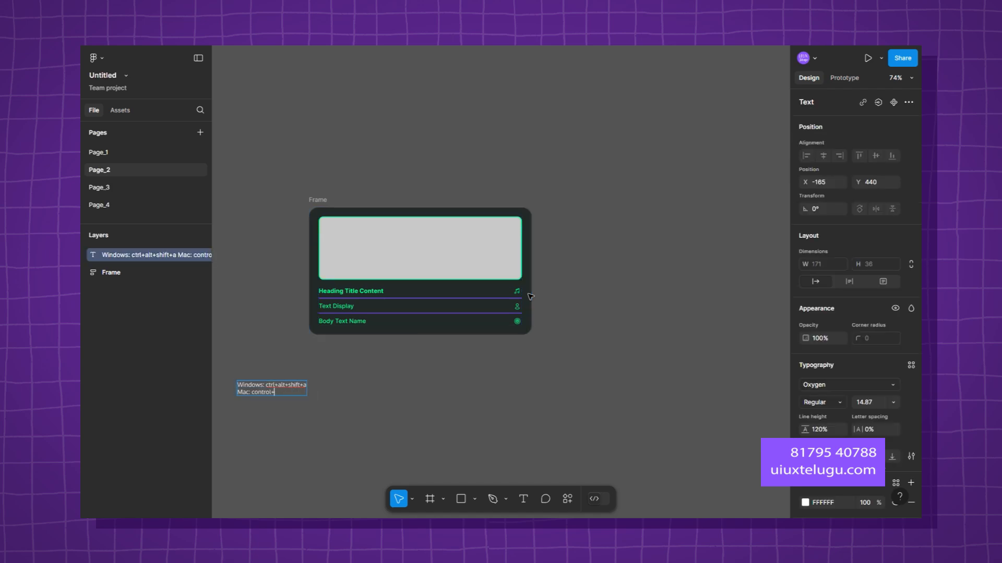
pyautogui.hotkey('ctrl', 'z')
pyautogui.hotkey('ctrl', 'z')
pyautogui.hotkey('ctrl', 'z')
pyautogui.hotkey('ctrl', 'z')
pyautogui.hotkey('ctrl', 'z')
pyautogui.hotkey('ctrl', 'z')
pyautogui.hotkey('ctrl', 'z')
pyautogui.hotkey('ctrl', 'z')
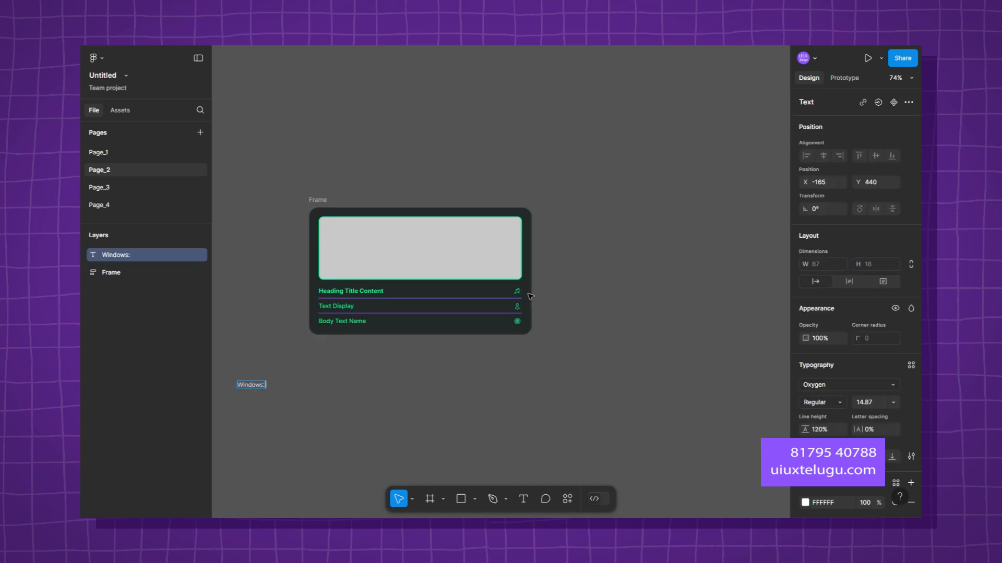
pyautogui.hotkey('ctrl', 'z')
pyautogui.hotkey('ctrl', 'z')
pyautogui.hotkey('ctrl', 'z')
pyautogui.hotkey('ctrl', 'z')
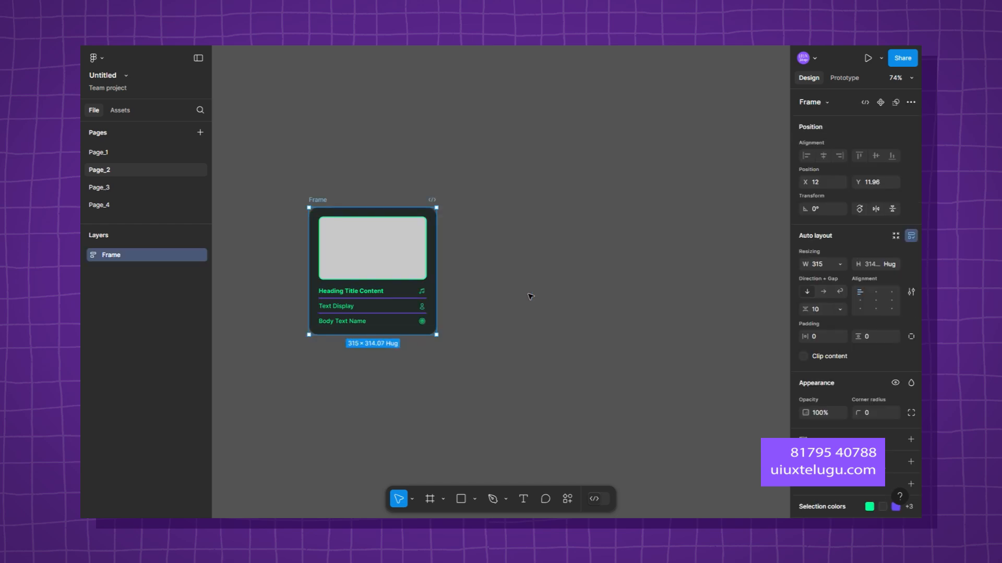
pyautogui.hotkey('ctrl', 'z')
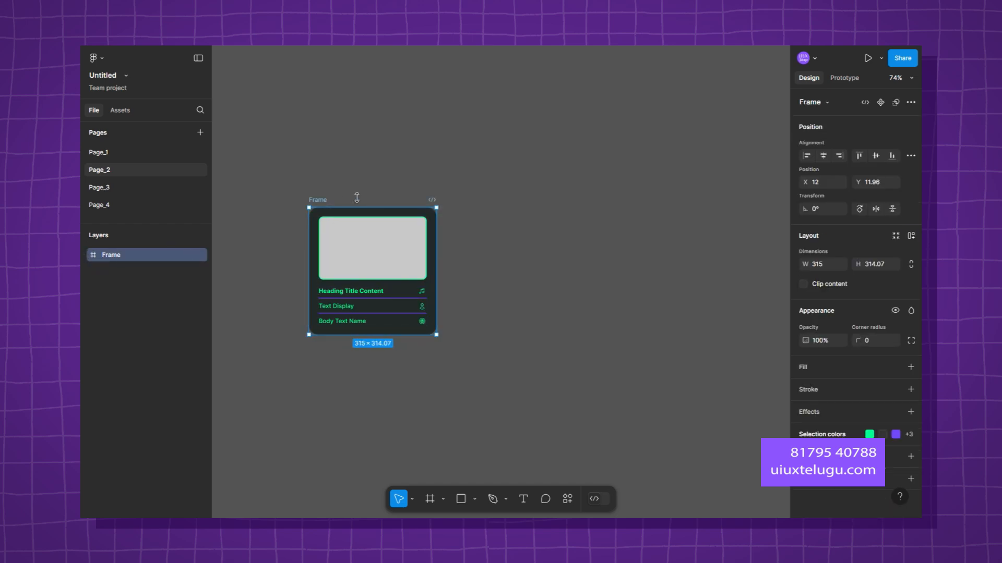
# Find the Suggest auto layout action by searching "sugges" and apply it to the card frame.
pyautogui.rightClick(313, 201)
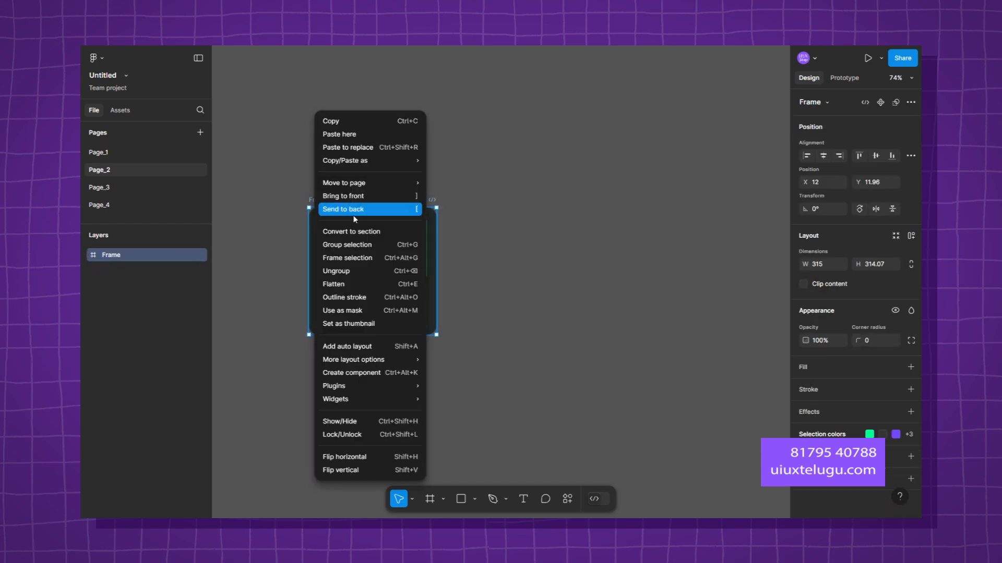
pyautogui.moveTo(362, 361)
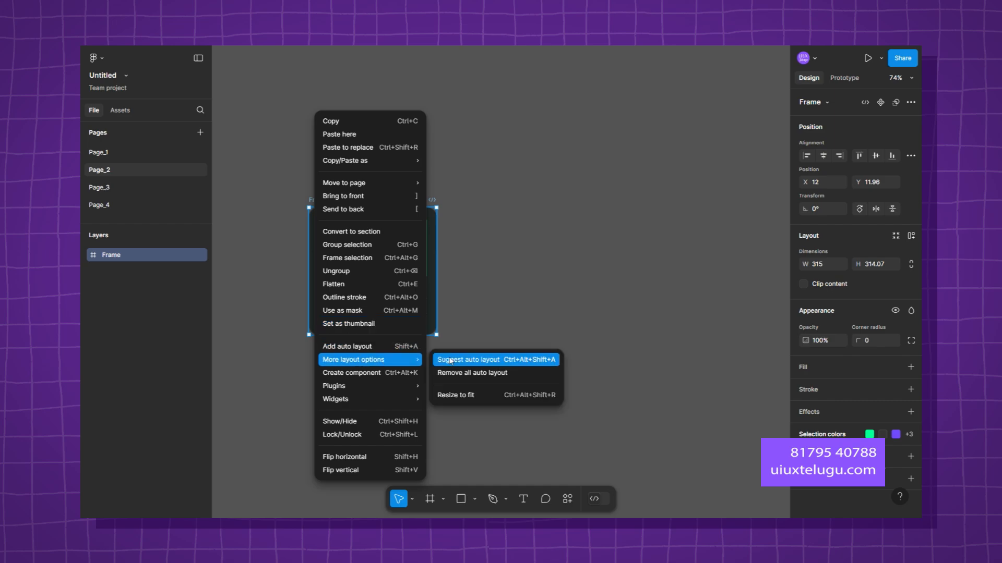
pyautogui.click(520, 362)
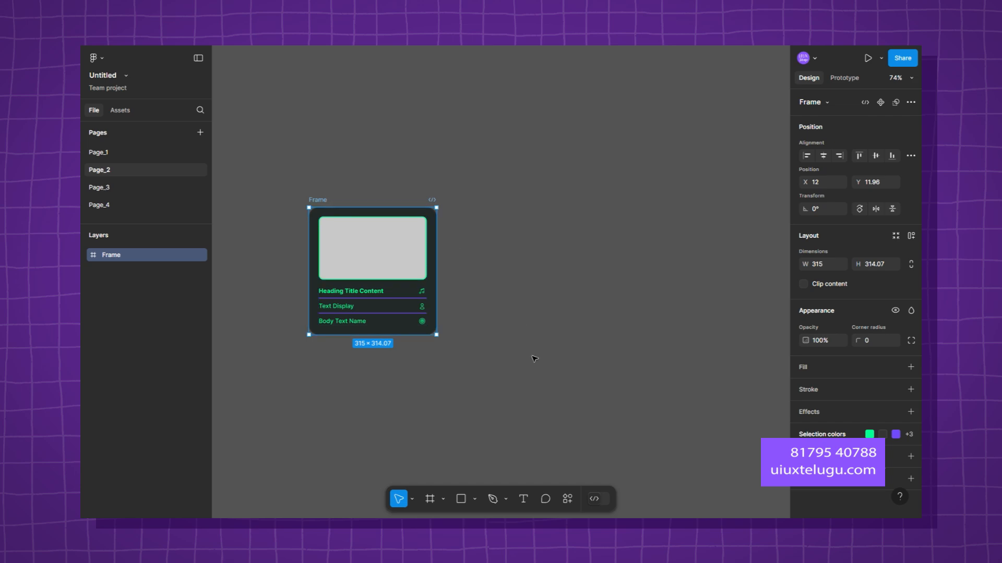
pyautogui.click(570, 499)
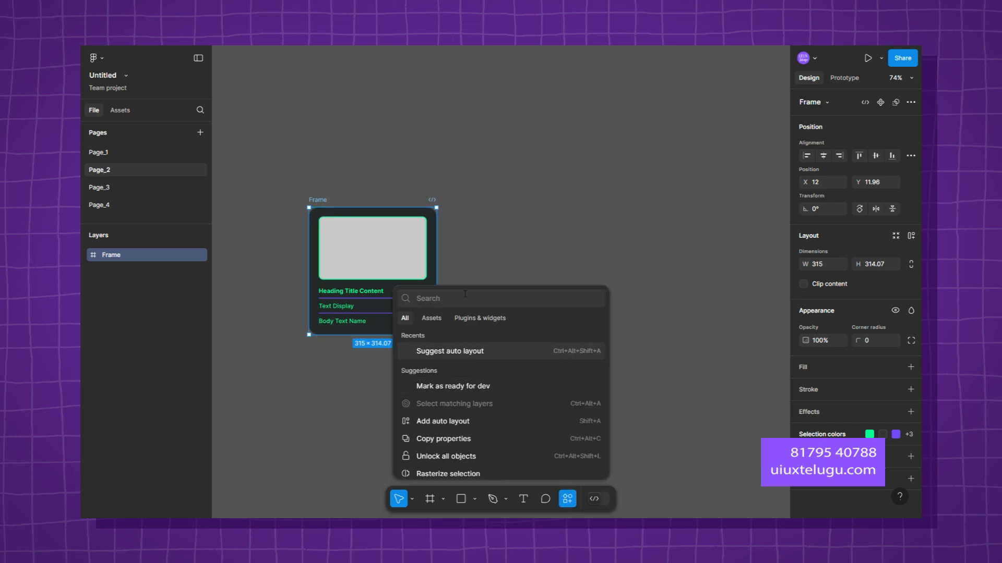
pyautogui.write('sugges')
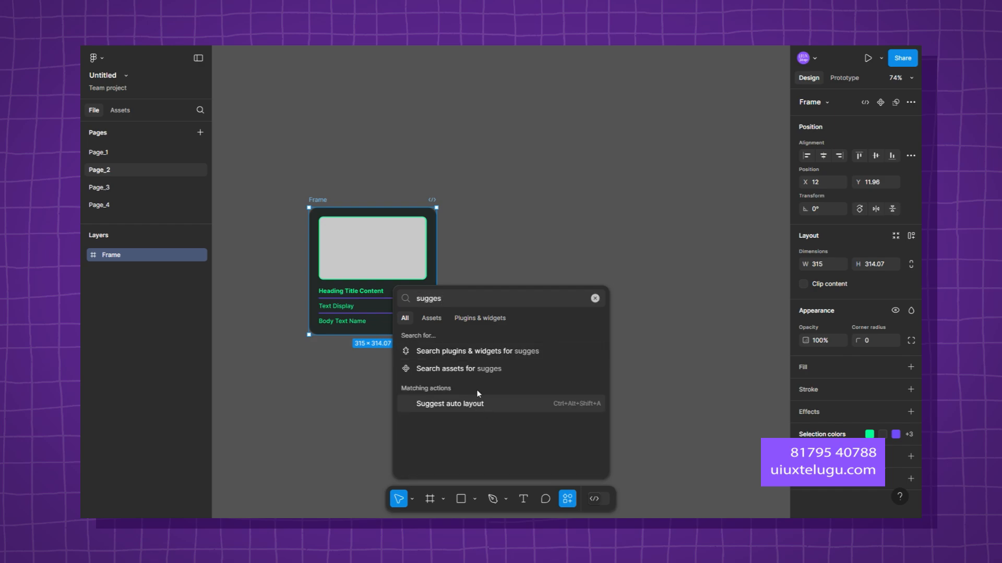
pyautogui.click(478, 403)
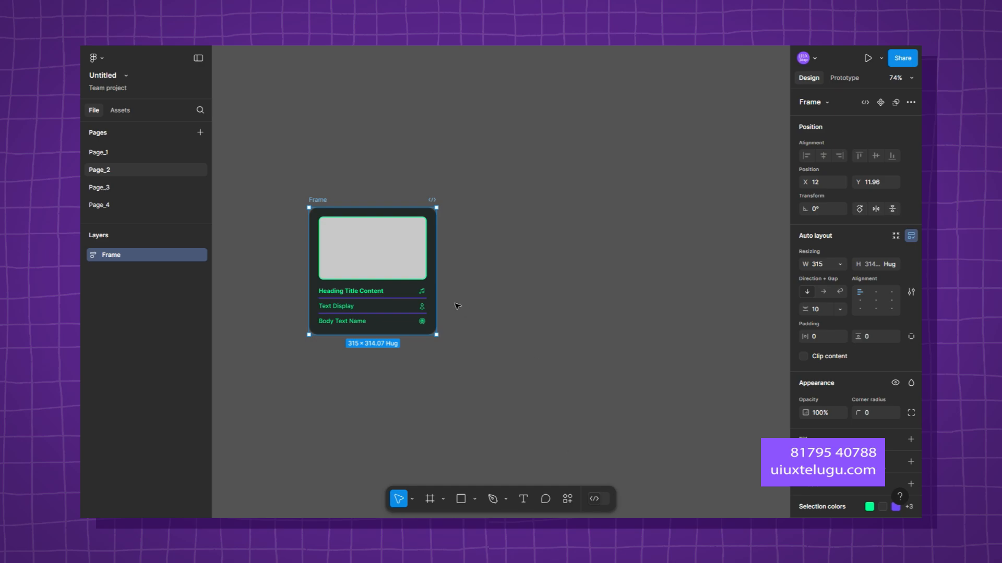
pyautogui.moveTo(434, 288)
pyautogui.mouseDown()
pyautogui.moveTo(605, 287)
pyautogui.moveTo(437, 288)
pyautogui.mouseUp()
pyautogui.click(616, 298)
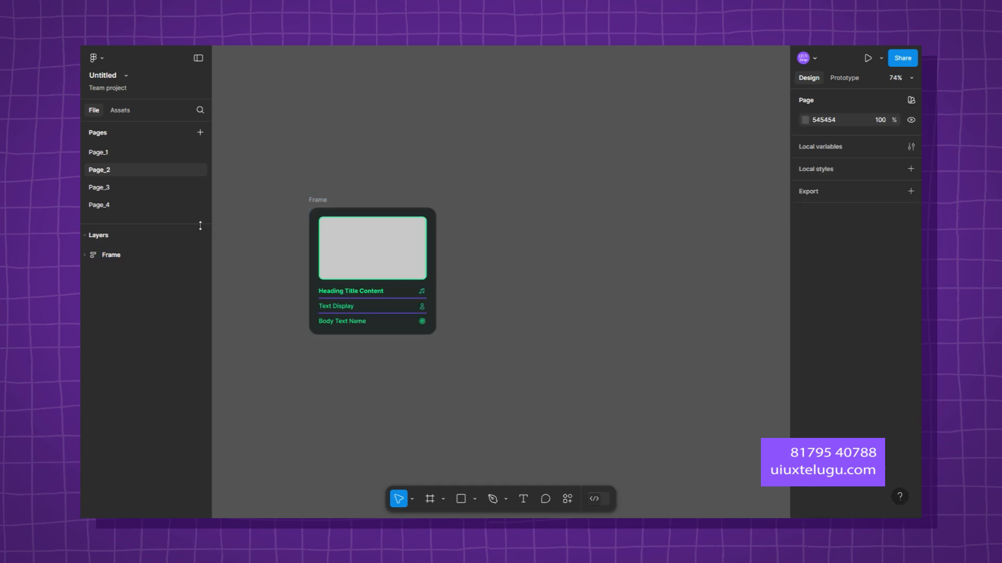
# Examine the playlist cards and the mobile, tablet and desktop version frames on Page_4, and return to Page_3.
pyautogui.click(131, 186)
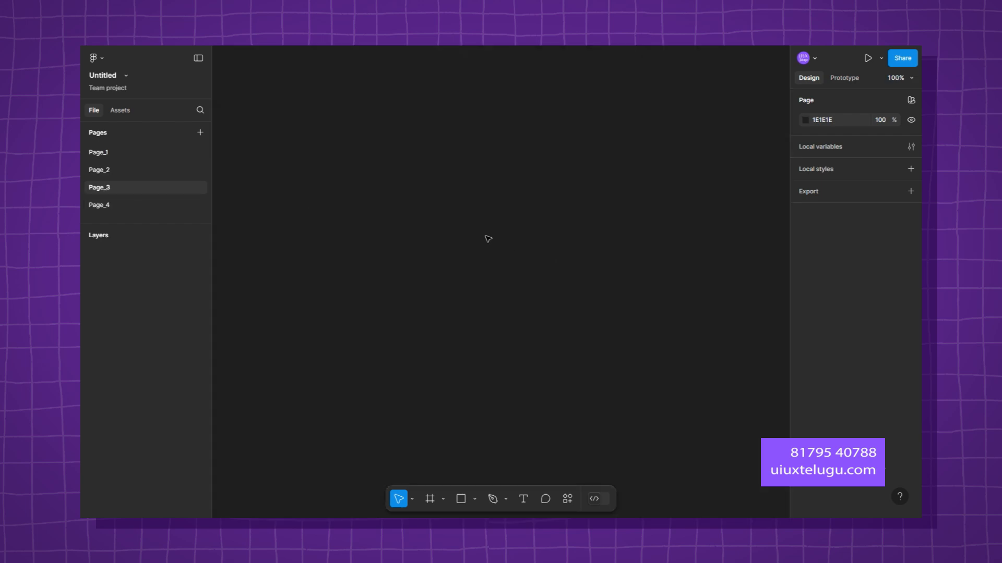
pyautogui.click(154, 206)
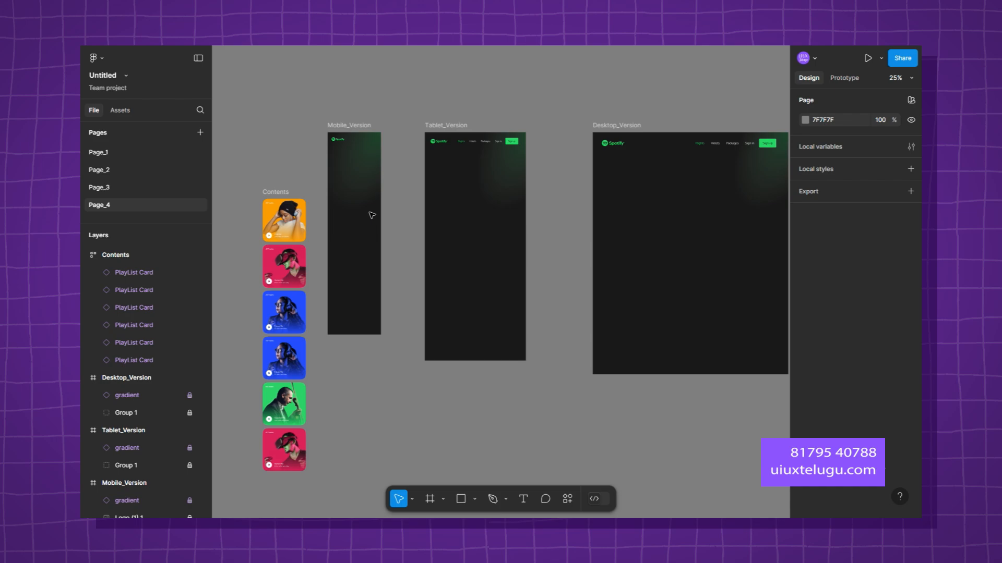
pyautogui.moveTo(233, 104); pyautogui.dragTo(505, 247)
pyautogui.click(288, 110)
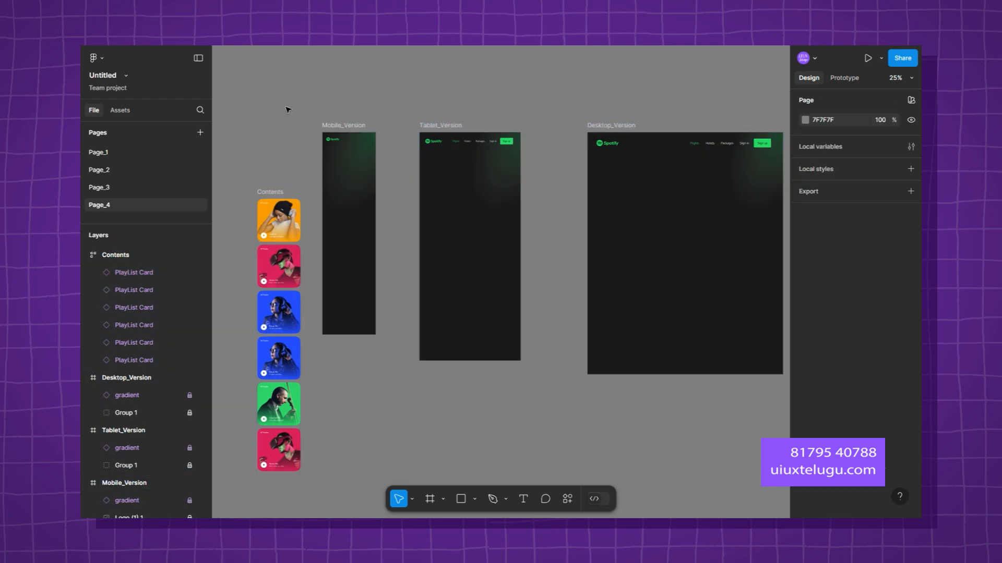
pyautogui.click(154, 188)
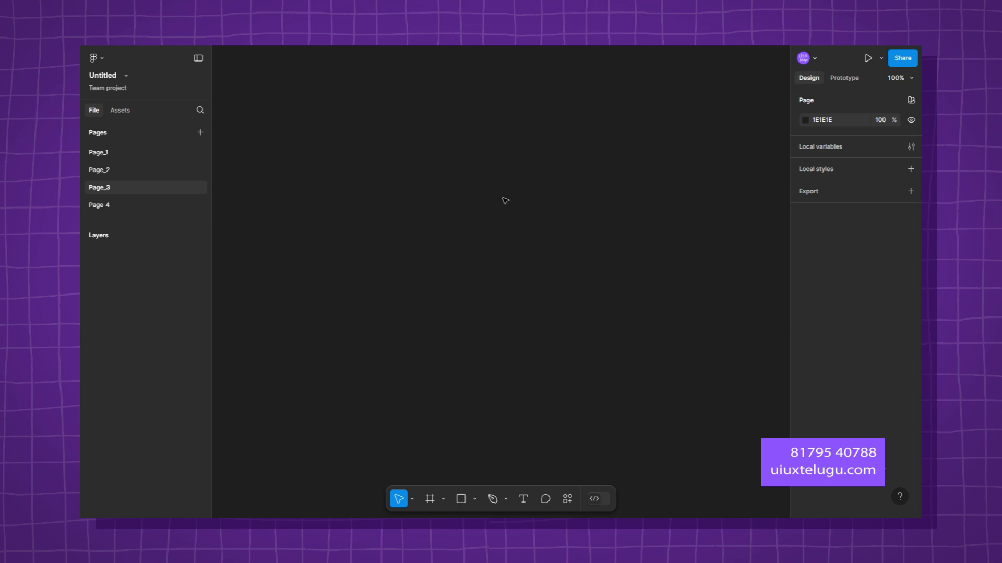
pyautogui.press('r')
pyautogui.press('f')
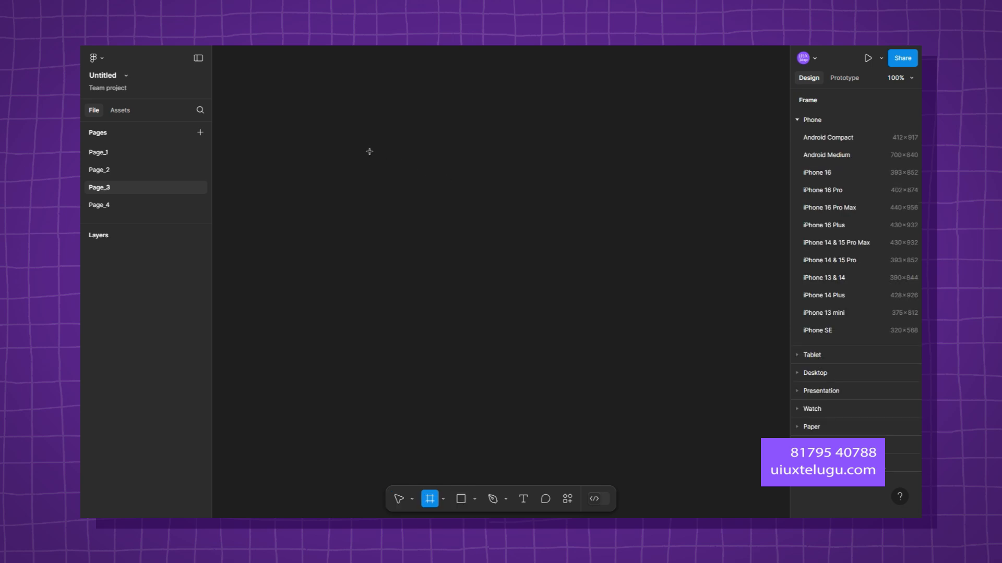
pyautogui.click(370, 152)
pyautogui.scroll(-2, 443, 161)
pyautogui.press('Delete')
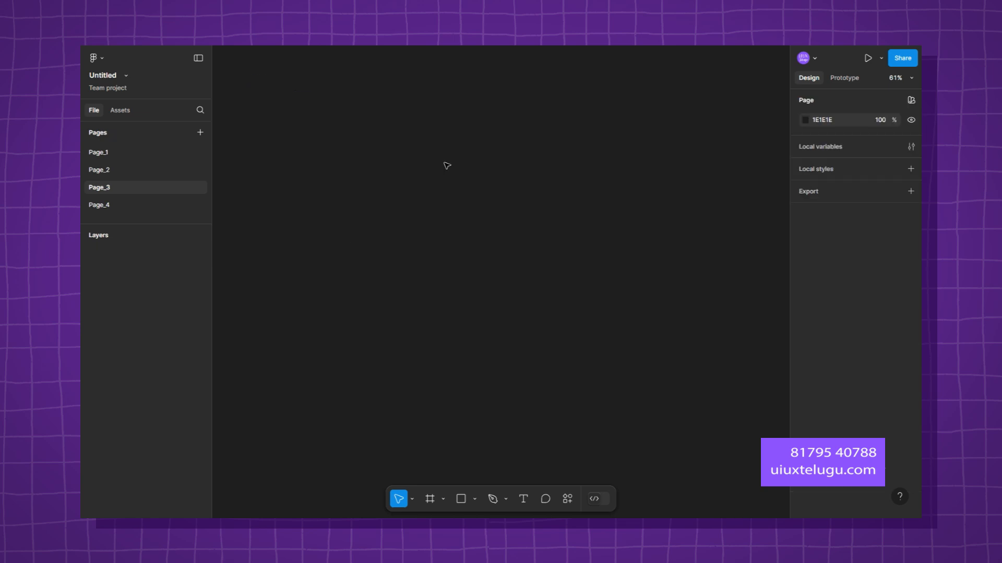
# Draw a portrait frame about 431 × 700 on the empty Page_3 canvas.
pyautogui.press('f')
pyautogui.moveTo(374, 178); pyautogui.dragTo(518, 413)
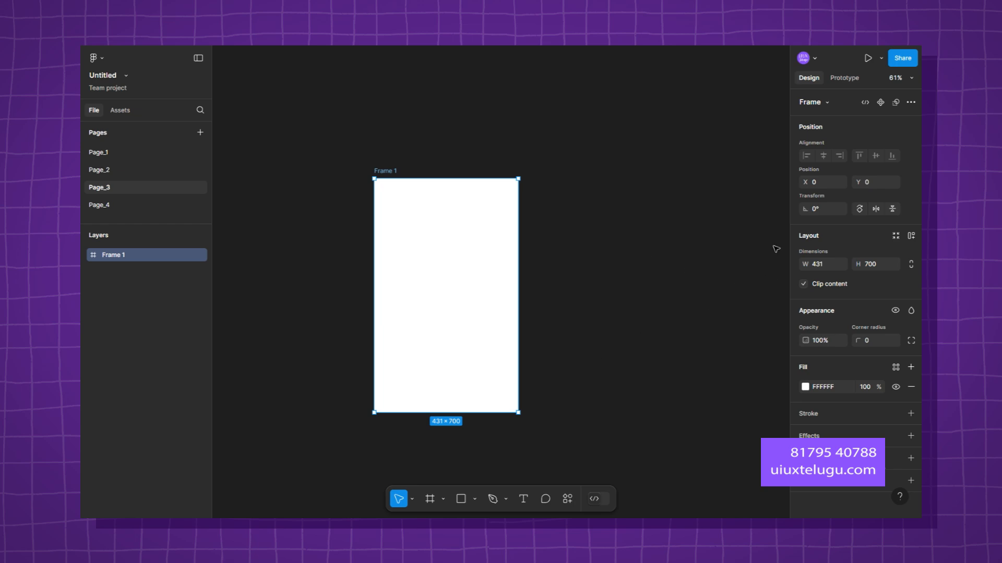
# Set the Page_3 frame's width to 320, duplicate it alongside, and set the copy's width to 744.
pyautogui.click(828, 267)
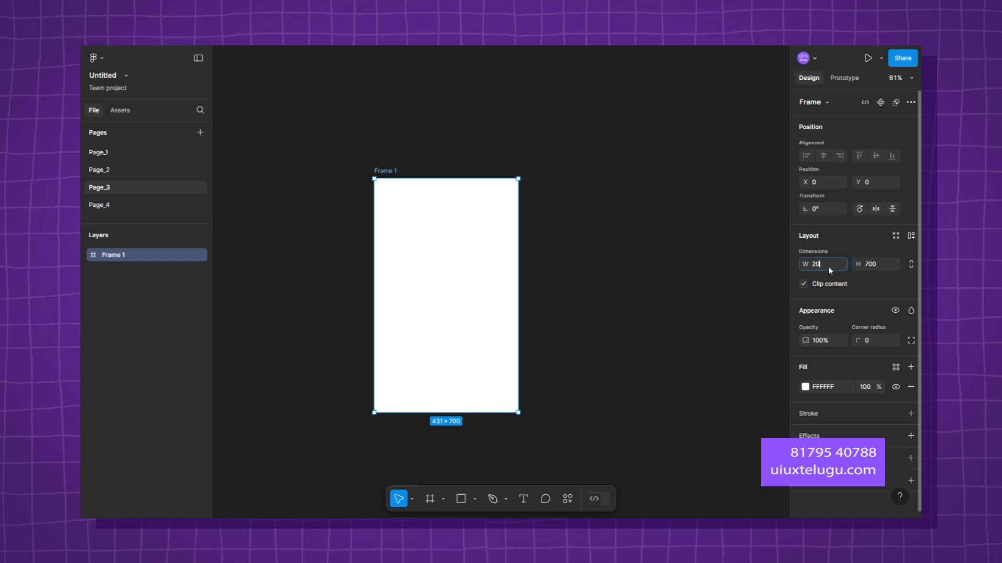
pyautogui.press('Return')
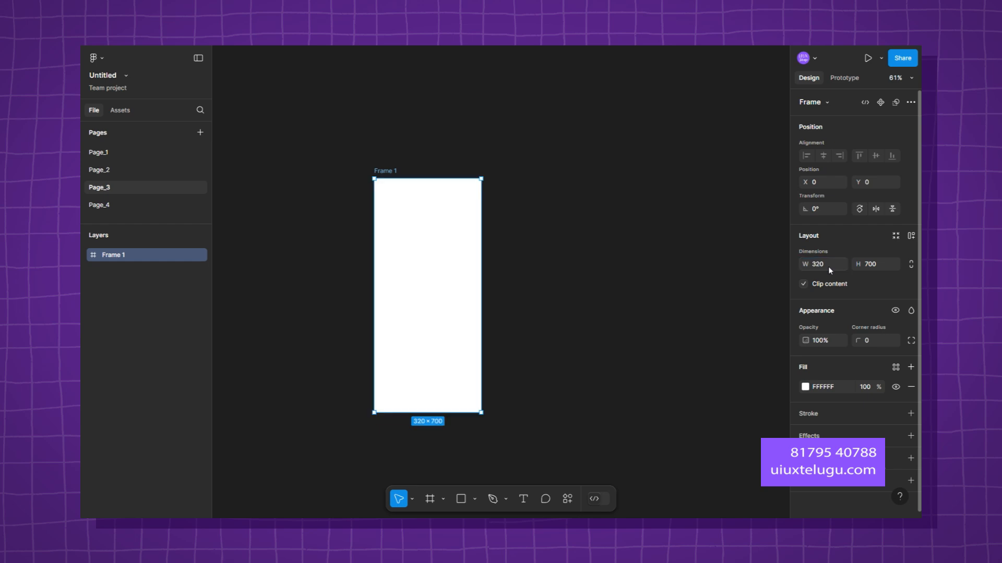
pyautogui.hotkey('ctrl', 'd')
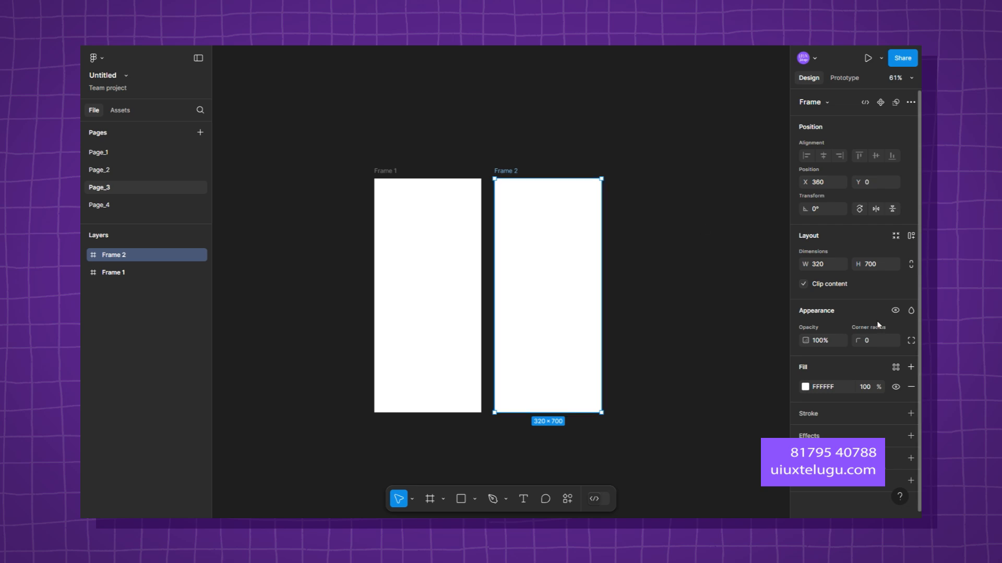
pyautogui.click(829, 265)
pyautogui.write('744')
pyautogui.press('Return')
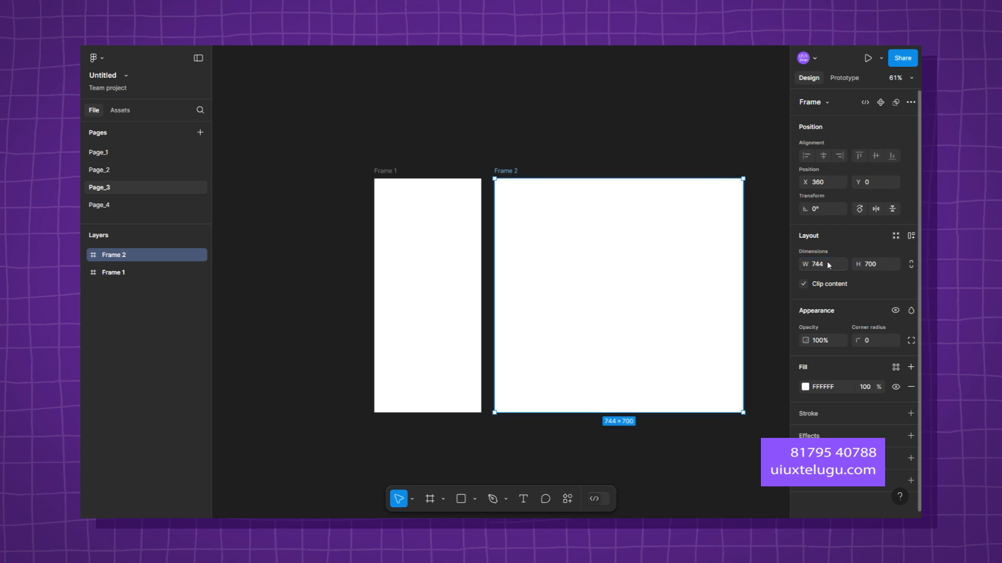
# Duplicate the 744-wide frame, move the copy clear of the original, and set the copy's width to 1440.
pyautogui.moveTo(645, 296); pyautogui.dragTo(420, 291)
pyautogui.hotkey('ctrl', 'd')
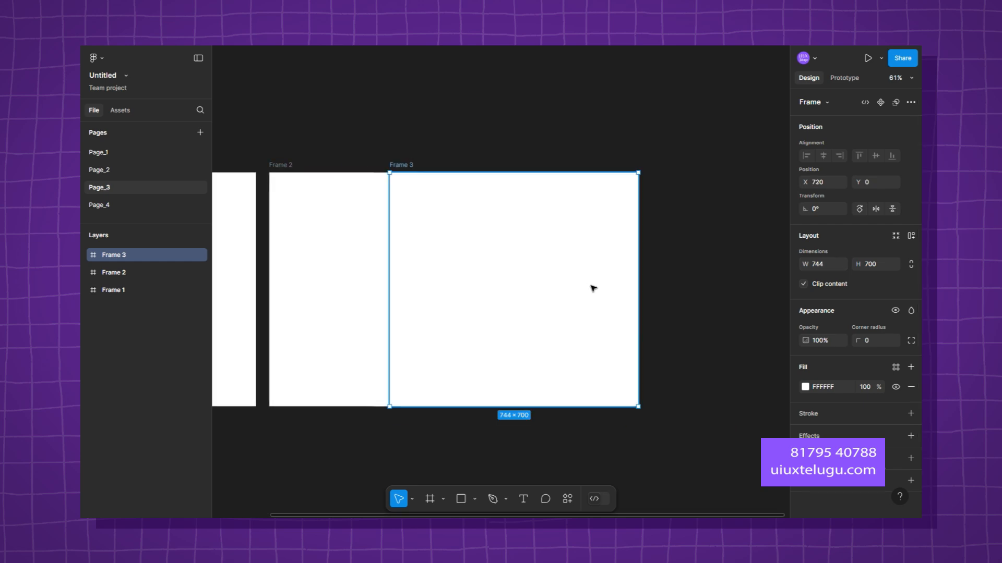
pyautogui.moveTo(512, 274); pyautogui.dragTo(658, 277)
pyautogui.click(823, 265)
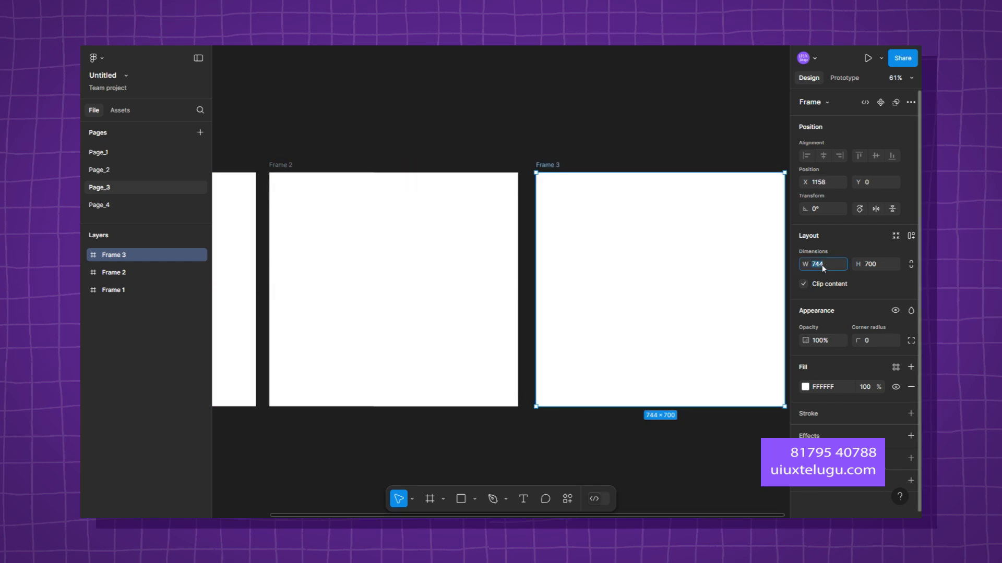
pyautogui.write('1440')
pyautogui.press('Return')
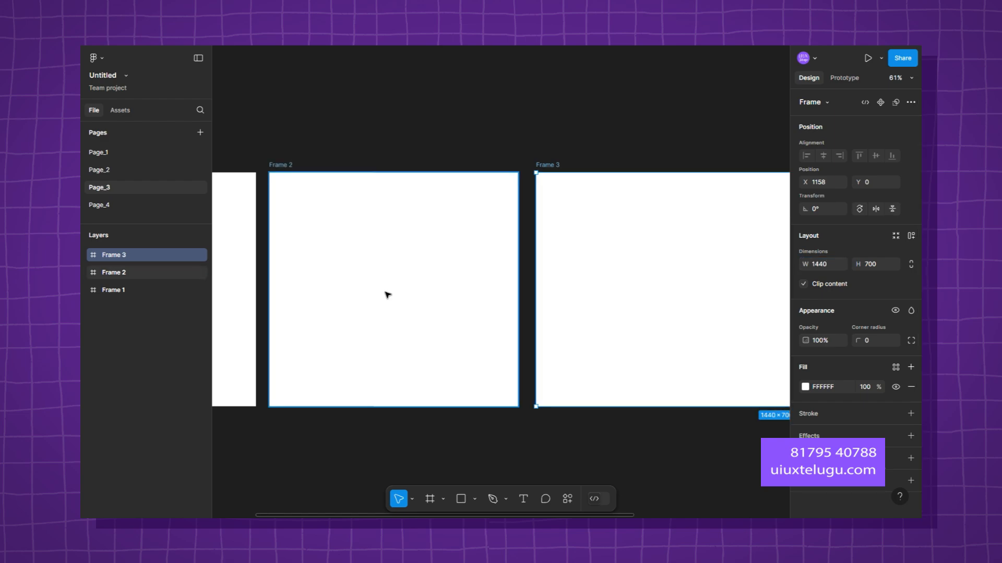
# Spread the three frames farther apart in their row, leaving wide gaps on both sides of Frame 2.
pyautogui.scroll(-5, 387, 295)
pyautogui.moveTo(490, 282); pyautogui.dragTo(574, 282)
pyautogui.moveTo(381, 282); pyautogui.dragTo(421, 281)
pyautogui.click(443, 192)
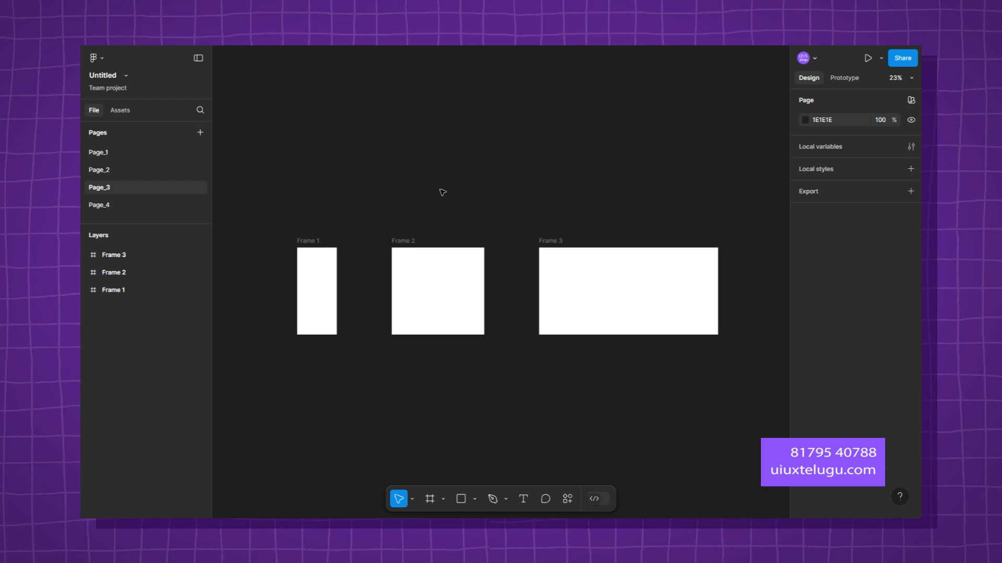
pyautogui.click(306, 280)
pyautogui.click(380, 188)
pyautogui.scroll(3, 422, 282)
pyautogui.press('f')
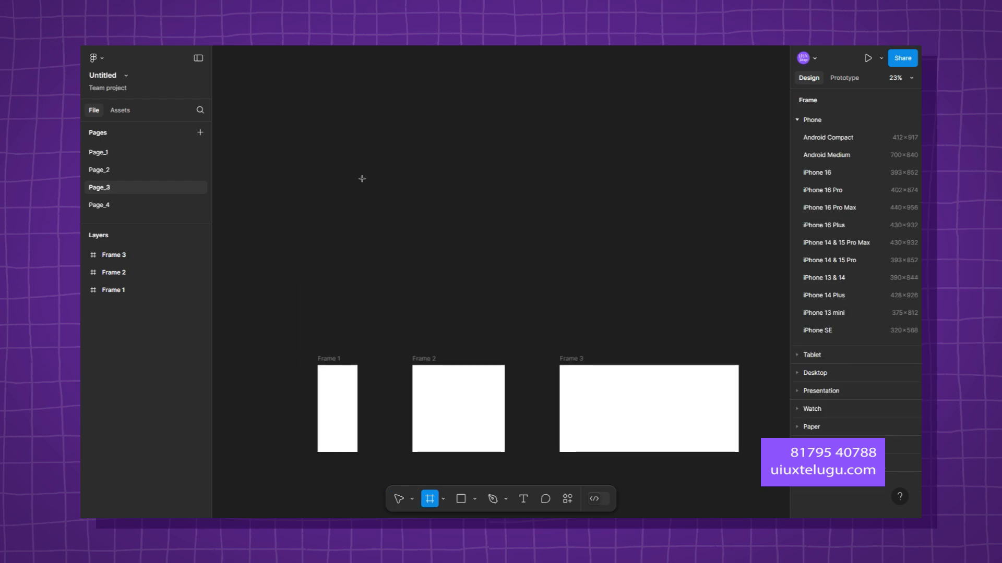
pyautogui.scroll(5, 344, 199)
pyautogui.moveTo(351, 192)
pyautogui.mouseDown()
pyautogui.moveTo(400, 298)
pyautogui.moveTo(434, 304)
pyautogui.moveTo(412, 311)
pyautogui.moveTo(488, 316)
pyautogui.moveTo(532, 346)
pyautogui.moveTo(592, 358)
pyautogui.moveTo(731, 369)
pyautogui.mouseUp()
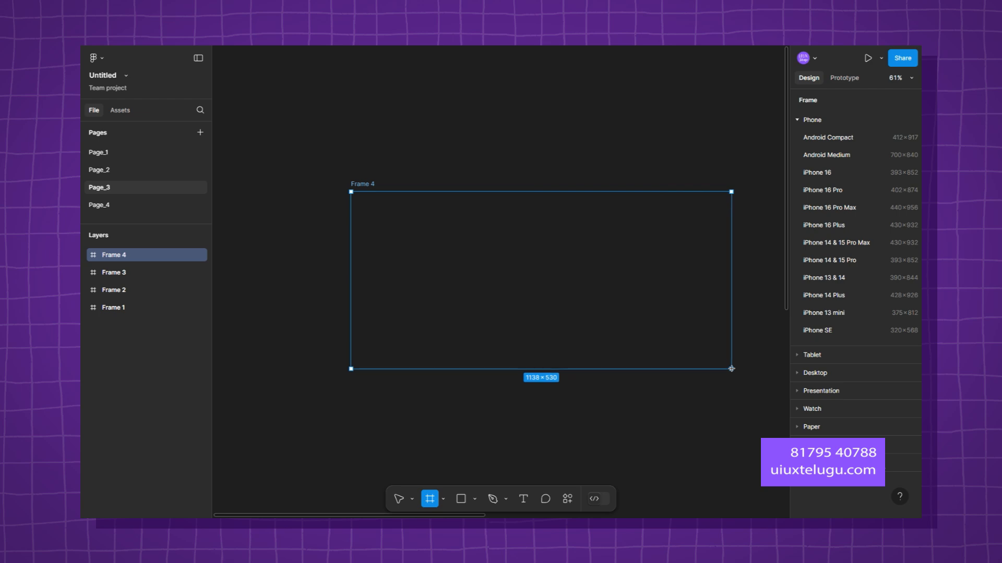
pyautogui.press('Escape')
pyautogui.scroll(-5, 541, 294)
pyautogui.moveTo(603, 272); pyautogui.dragTo(534, 263)
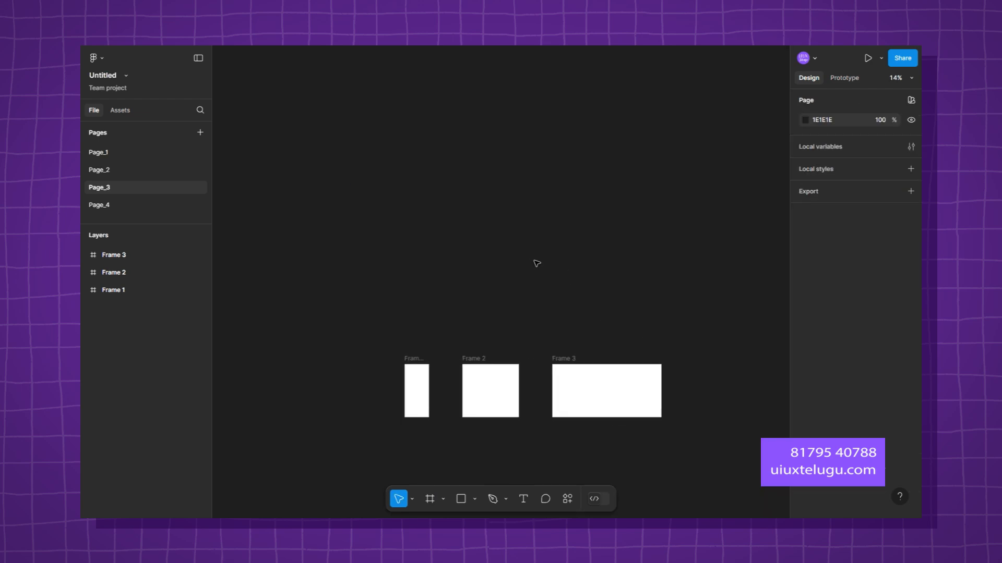
# Search Google Images for "resposinve design pexels sizes" in a new browser tab.
pyautogui.press('F11')
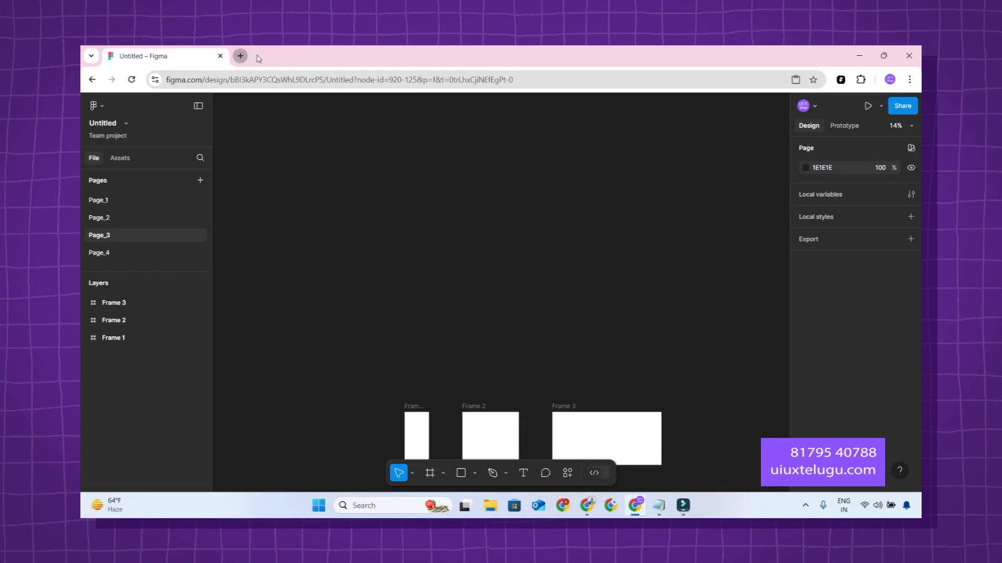
pyautogui.click(240, 56)
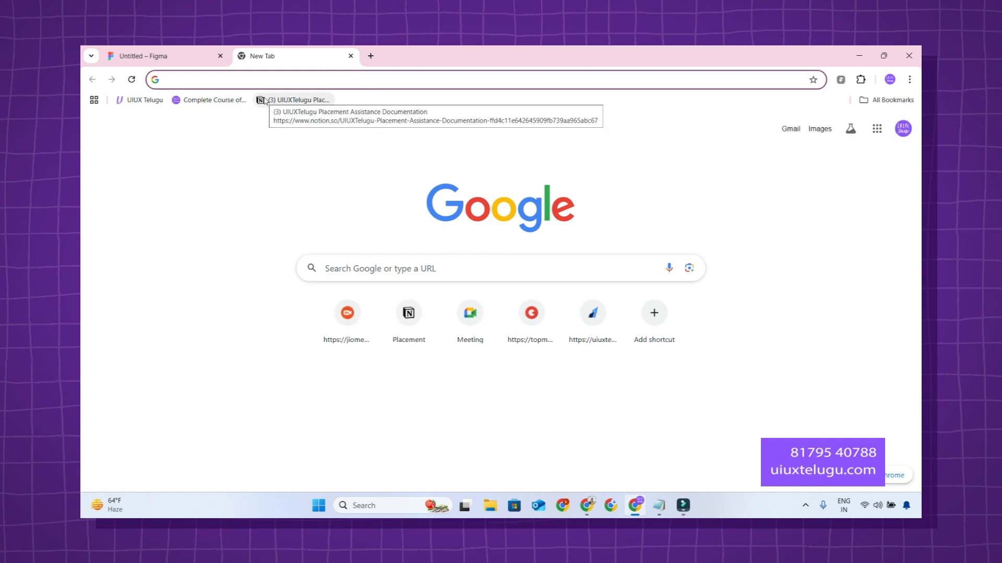
pyautogui.write('respos')
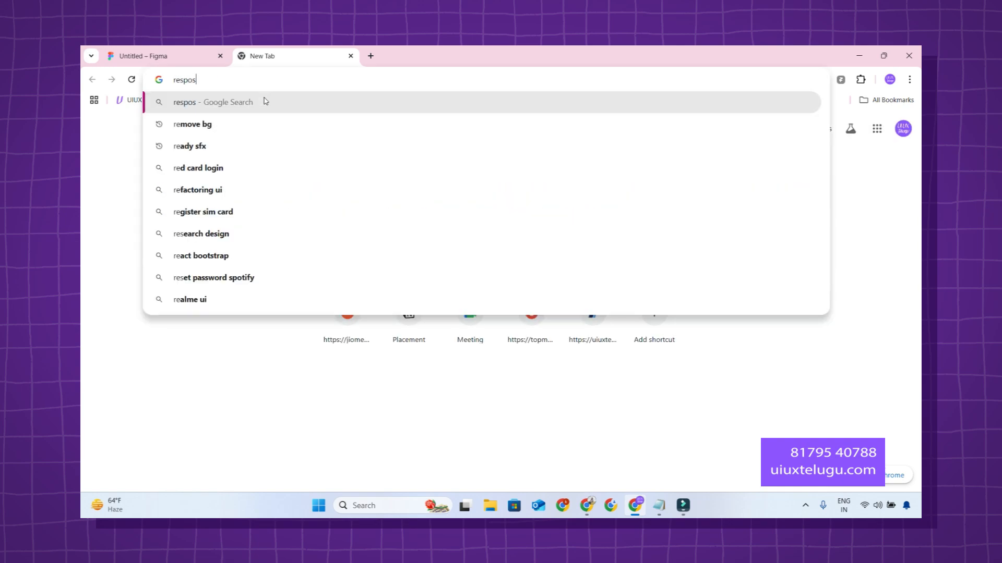
pyautogui.write('inve desi')
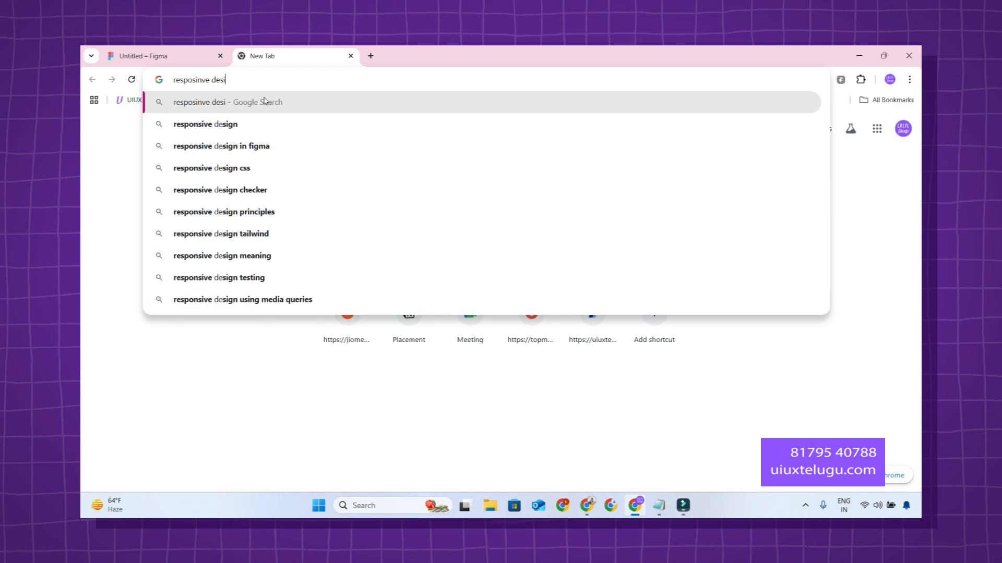
pyautogui.write('gn pexels sizes')
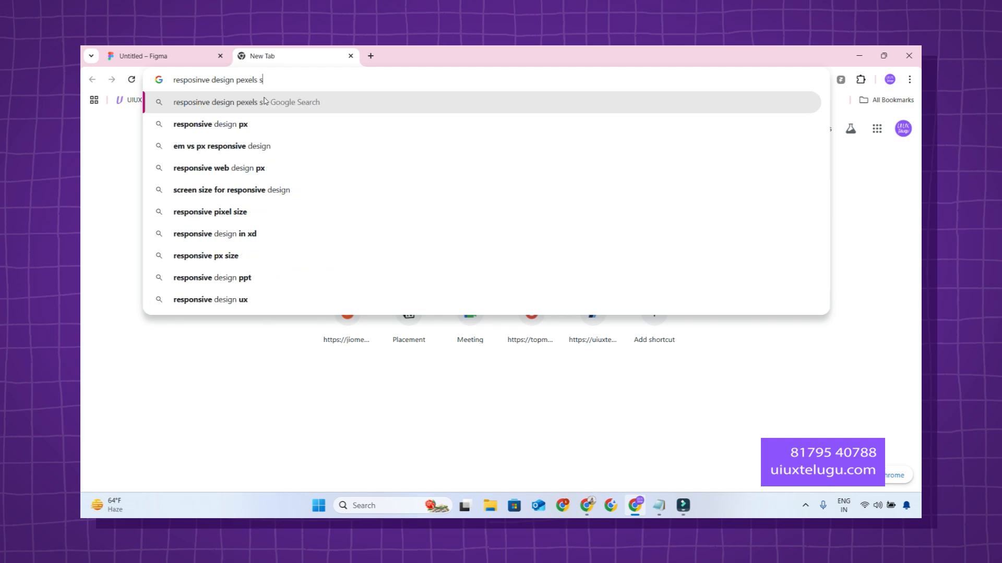
pyautogui.press('Return')
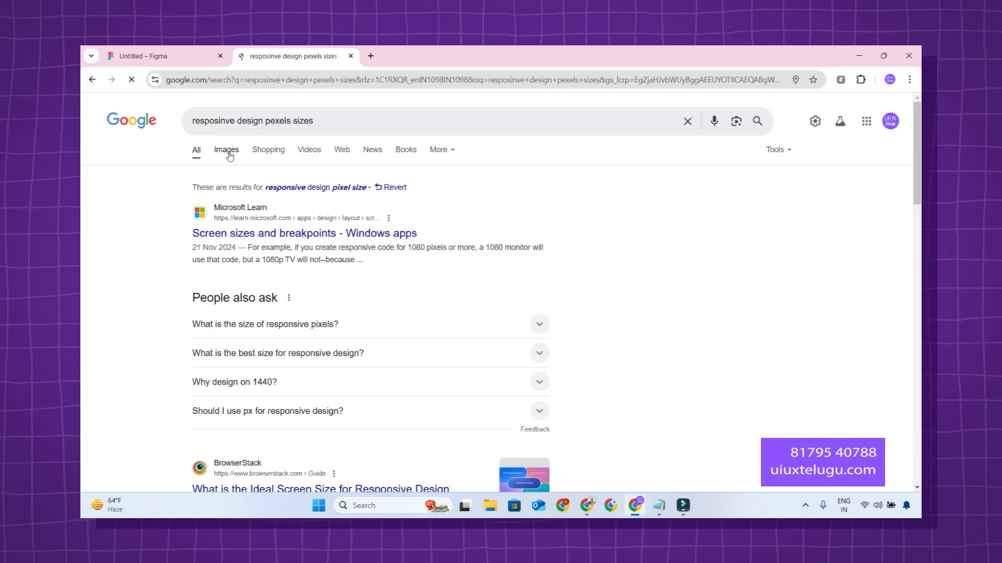
pyautogui.click(226, 151)
pyautogui.scroll(-3, 508, 253)
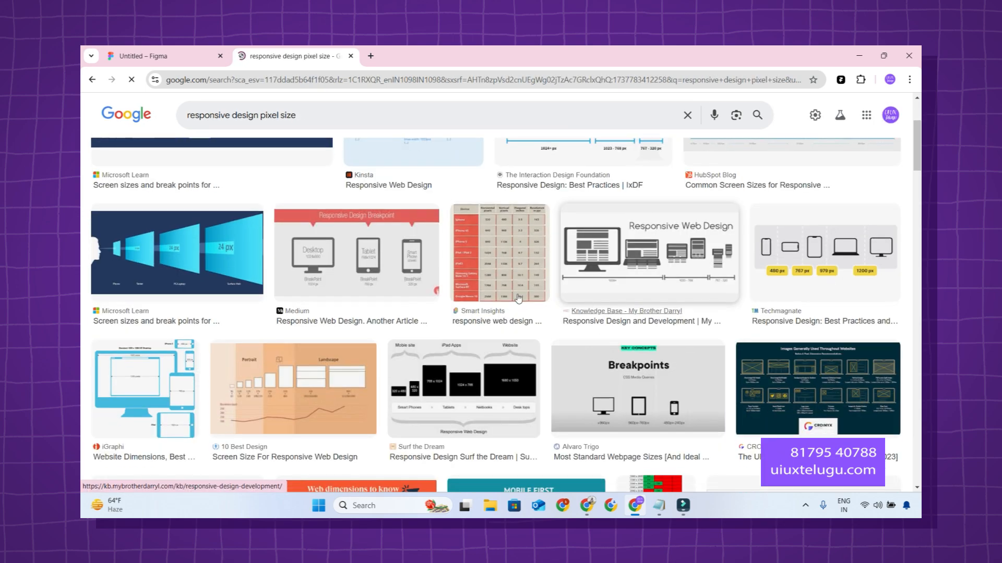
# Open the Medium "Responsive Design Breakpoint" image at full size in its own browser tab and read its device breakpoints.
pyautogui.click(357, 269)
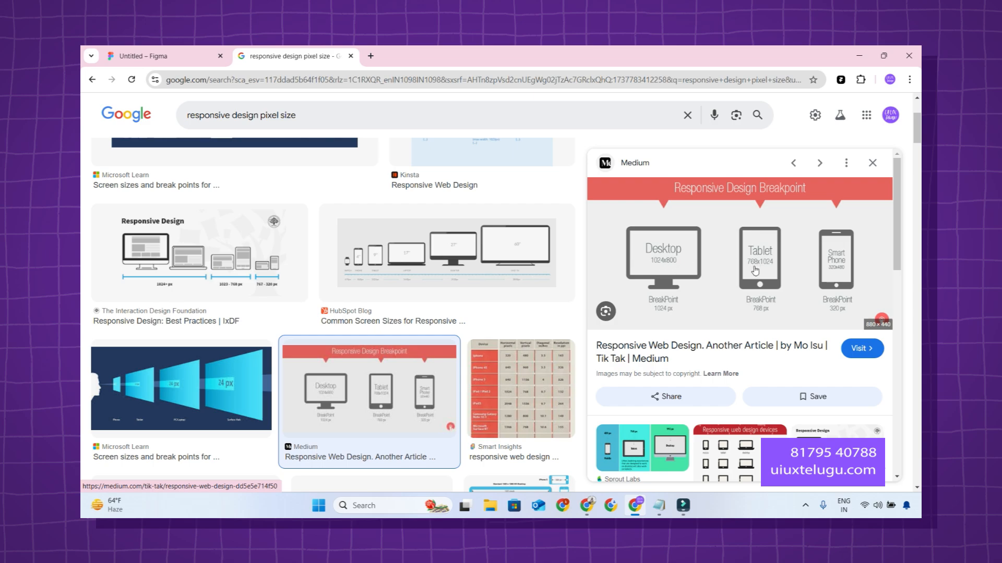
pyautogui.rightClick(745, 241)
pyautogui.click(772, 389)
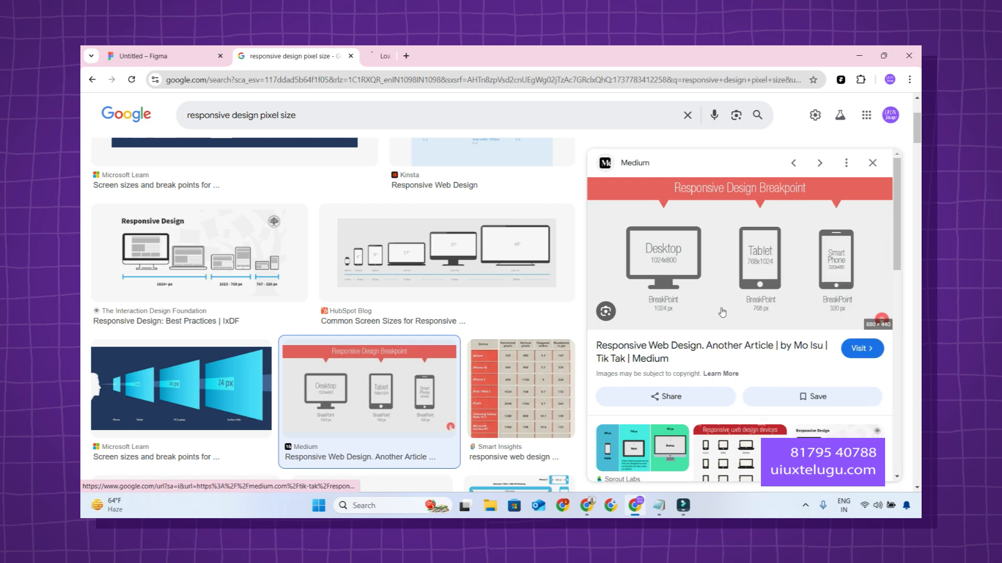
pyautogui.hotkey('ctrl', 'Tab')
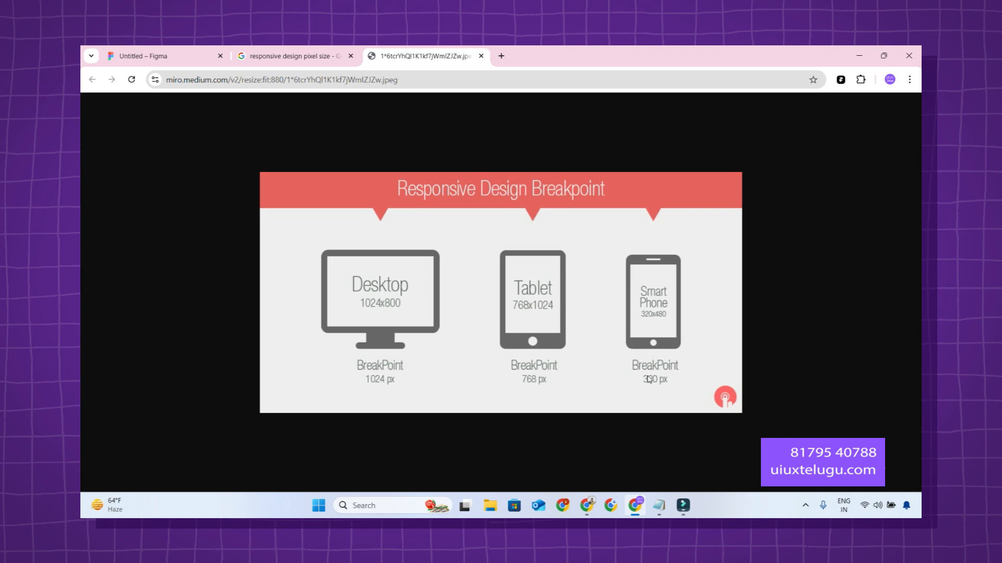
# Examine other image results for screen sizes and breakpoints, including the Smart Insights, Alvaro Trigo, Roundpeg and Lollypop Design Studio previews.
pyautogui.click(292, 56)
pyautogui.scroll(-4, 548, 219)
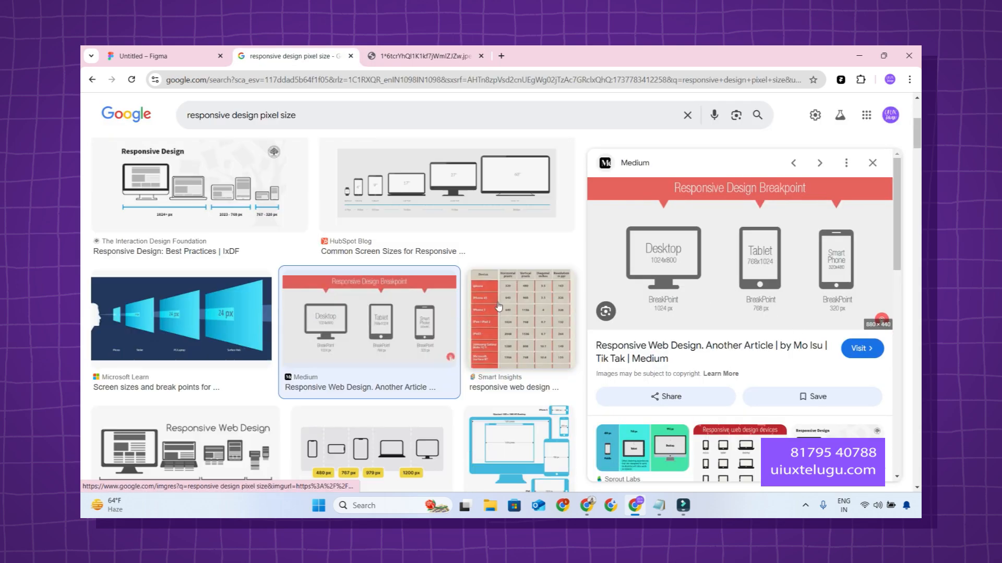
pyautogui.click(565, 208)
pyautogui.scroll(-3, 366, 334)
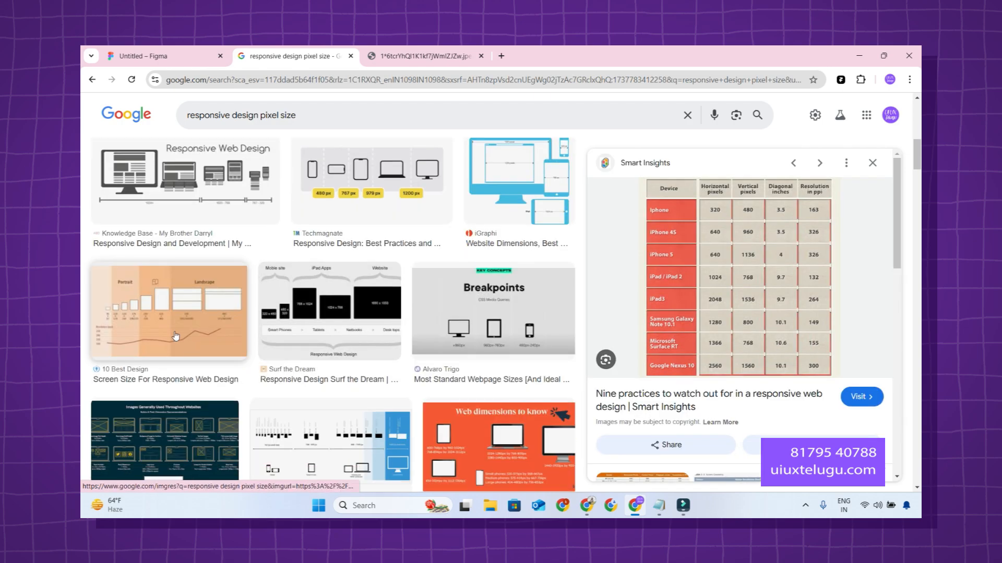
pyautogui.click(168, 307)
pyautogui.click(525, 356)
pyautogui.scroll(-5, 378, 349)
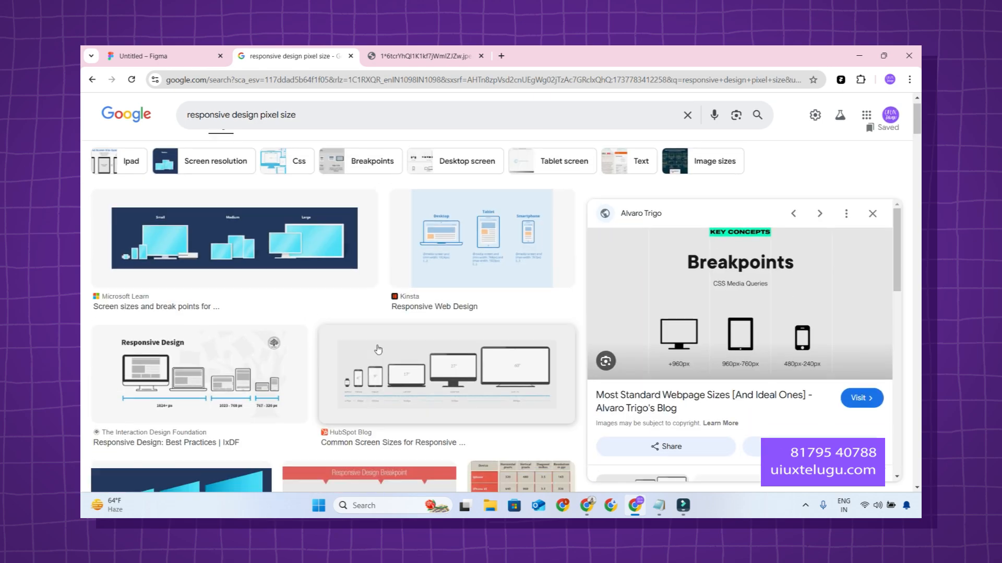
pyautogui.scroll(-3, 378, 349)
pyautogui.click(513, 344)
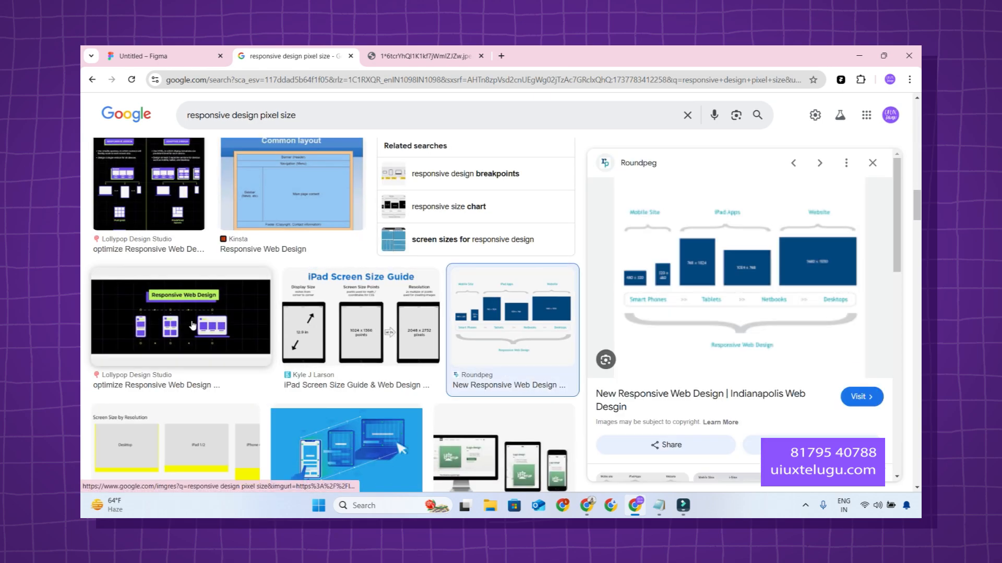
pyautogui.click(222, 326)
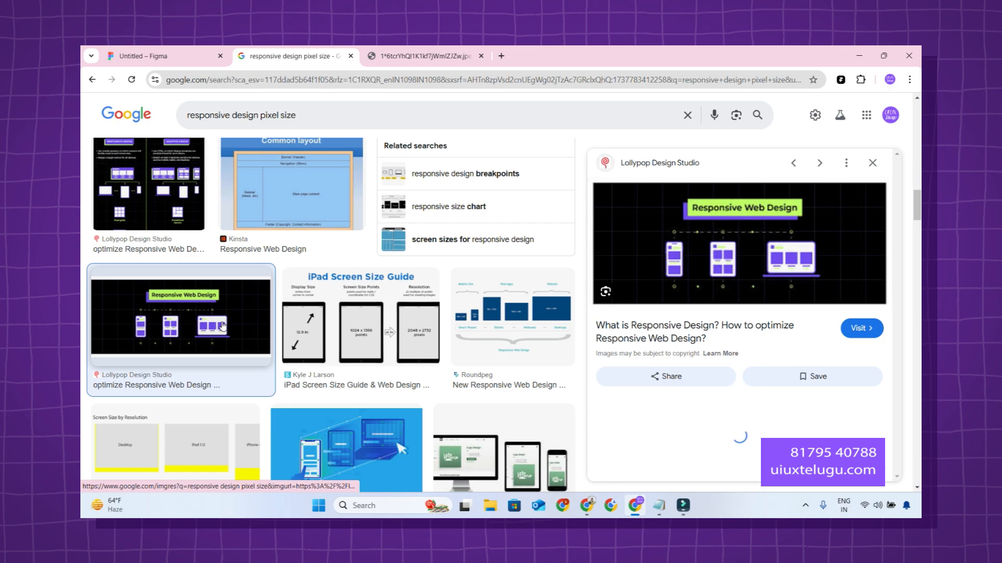
# Close the search and breakpoint image tabs and return to the full-screen Figma file with all frames in view.
pyautogui.click(351, 57)
pyautogui.click(351, 56)
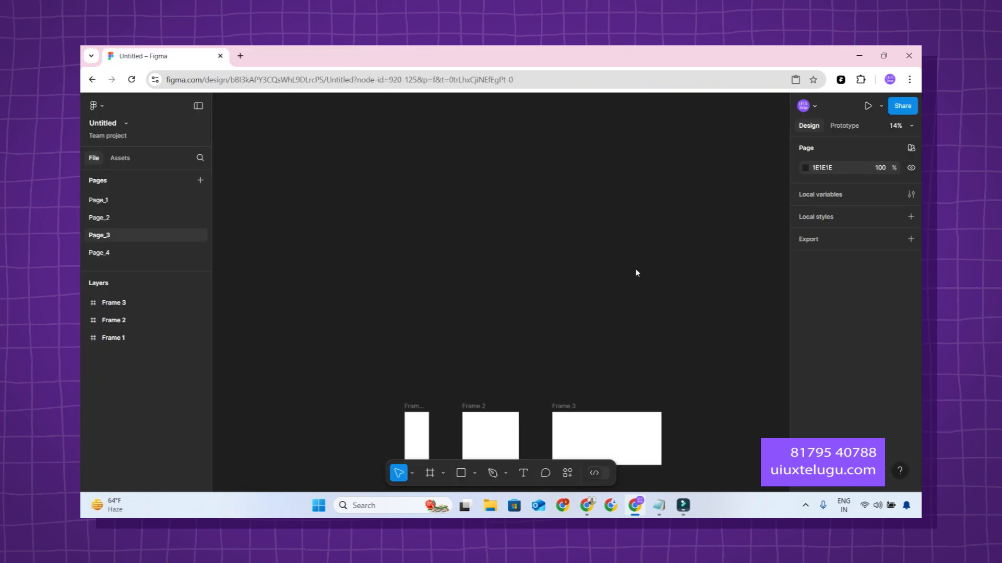
pyautogui.press('F11')
pyautogui.hotkey('shift', '1')
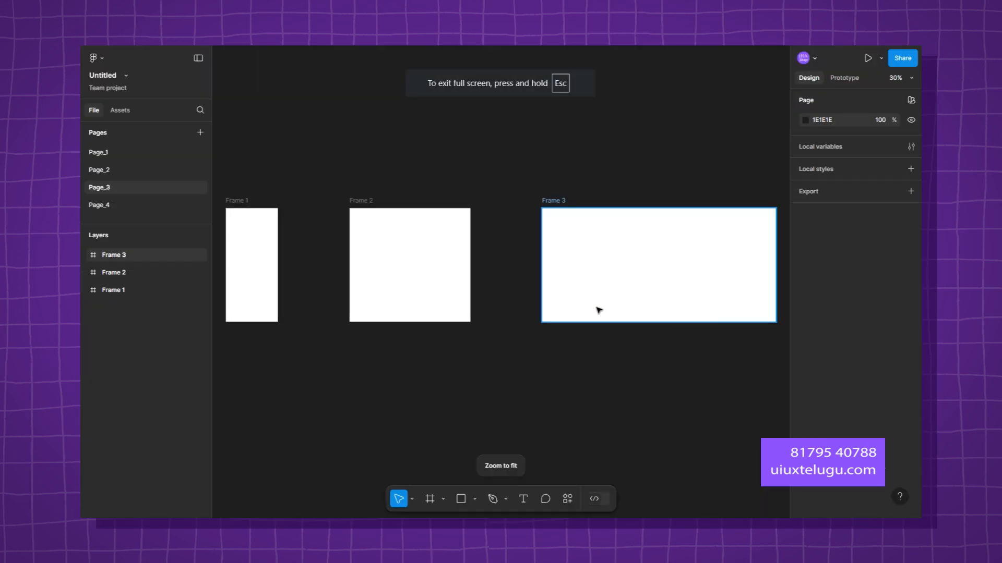
# Move Frame 1 and Frame 3 closer to Frame 2, keeping all three aligned in a row.
pyautogui.click(379, 294)
pyautogui.moveTo(266, 273); pyautogui.dragTo(321, 273)
pyautogui.moveTo(577, 257); pyautogui.dragTo(527, 257)
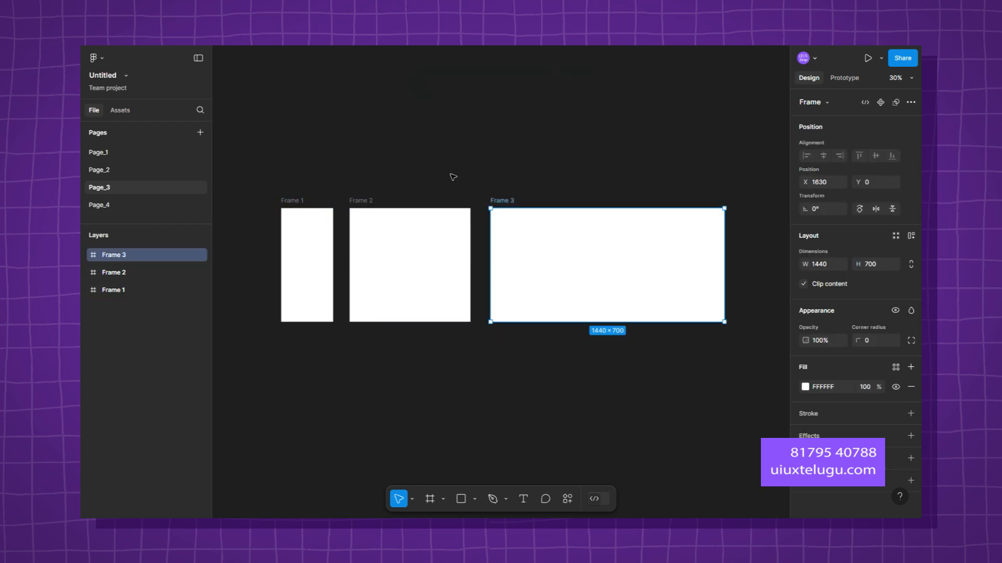
pyautogui.click(425, 178)
pyautogui.moveTo(424, 178); pyautogui.dragTo(574, 201)
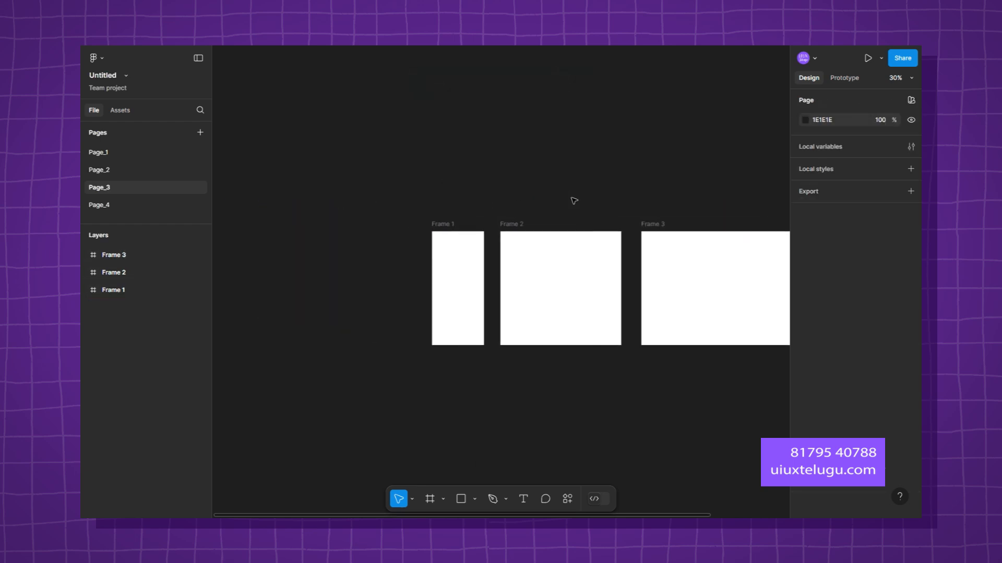
# Copy the auto layout card frame from Page_2 and paste it onto Page_3 beside Frame 1.
pyautogui.click(147, 171)
pyautogui.click(322, 201)
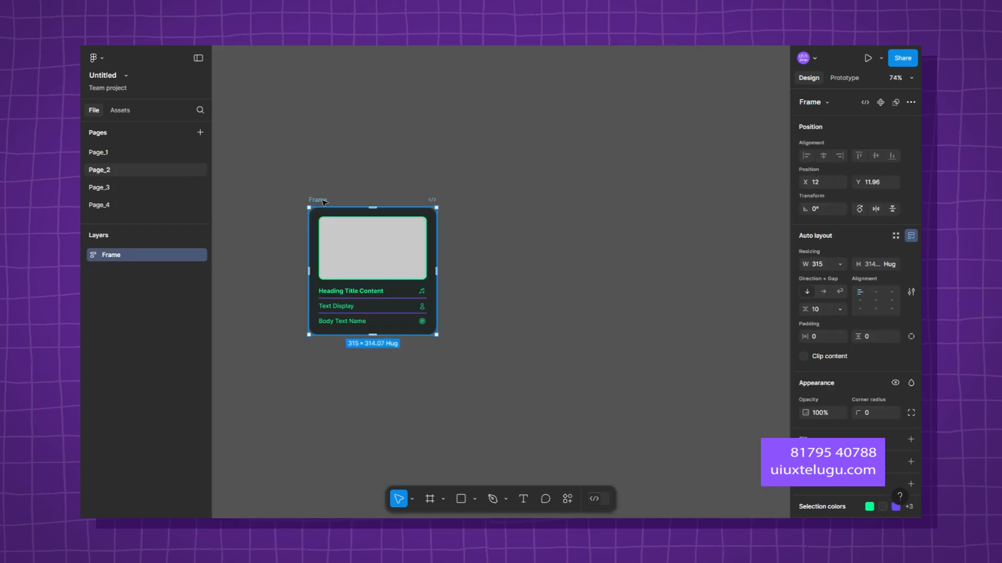
pyautogui.click(98, 188)
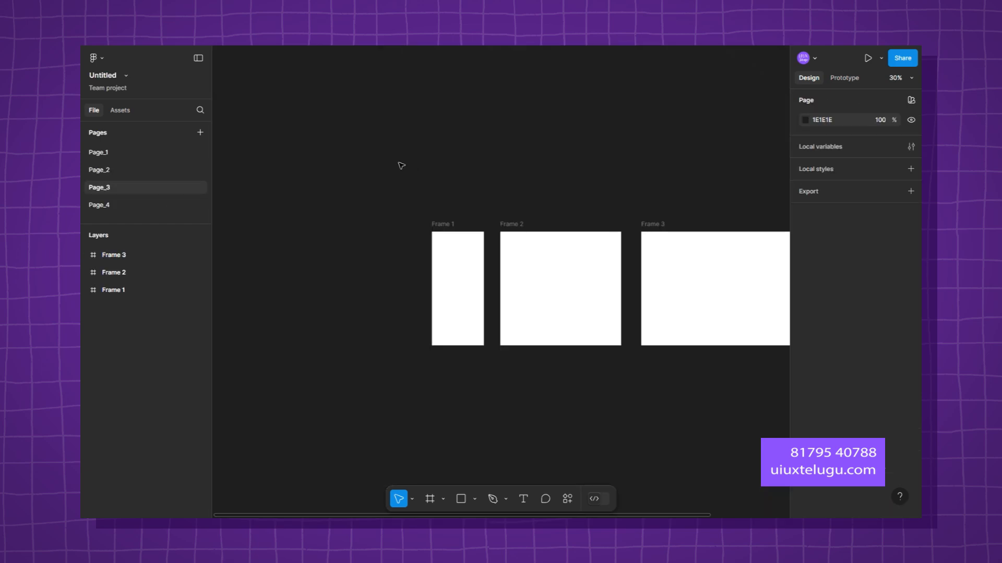
pyautogui.hscroll(-5, 386, 199)
pyautogui.hotkey('ctrl', 'v')
pyautogui.hotkey('shift', '2')
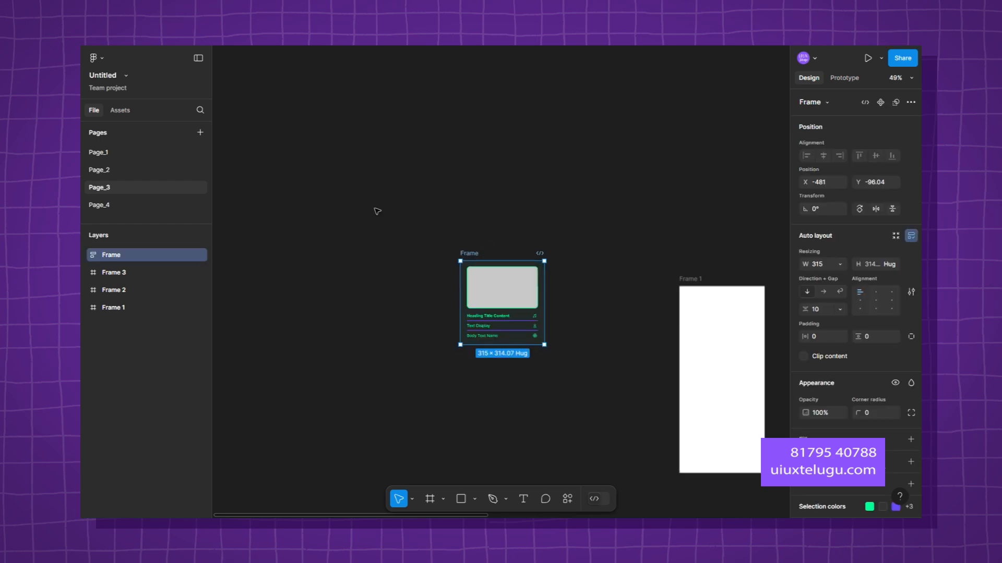
# Examine the original auto layout card on Page_2 up close and look through the available shape tools.
pyautogui.click(112, 170)
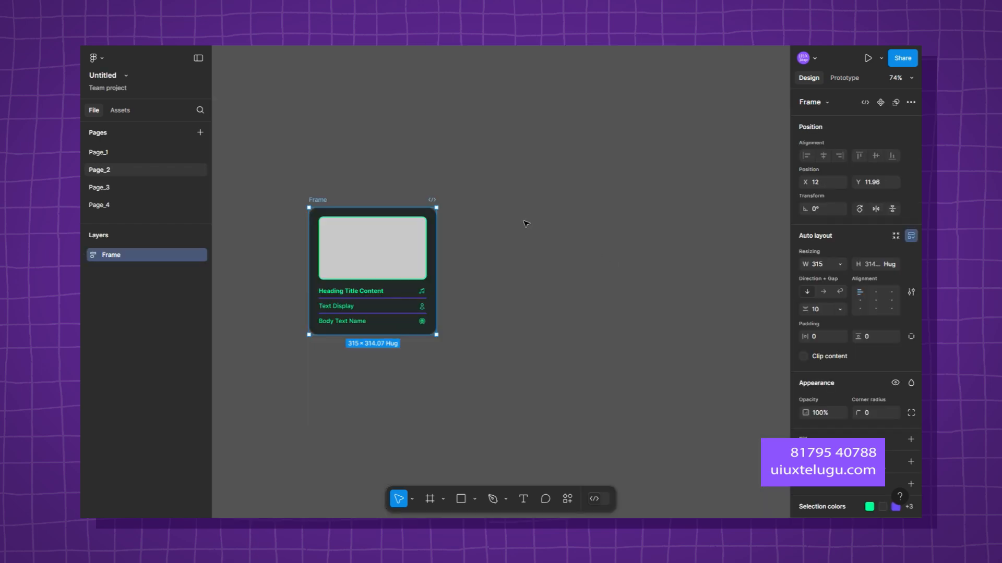
pyautogui.click(648, 333)
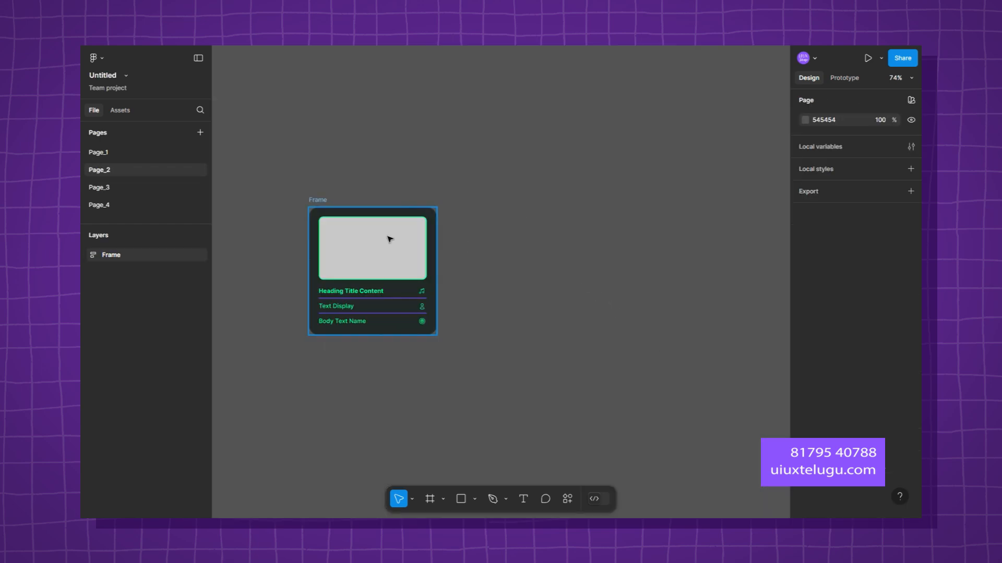
pyautogui.scroll(5, 335, 246)
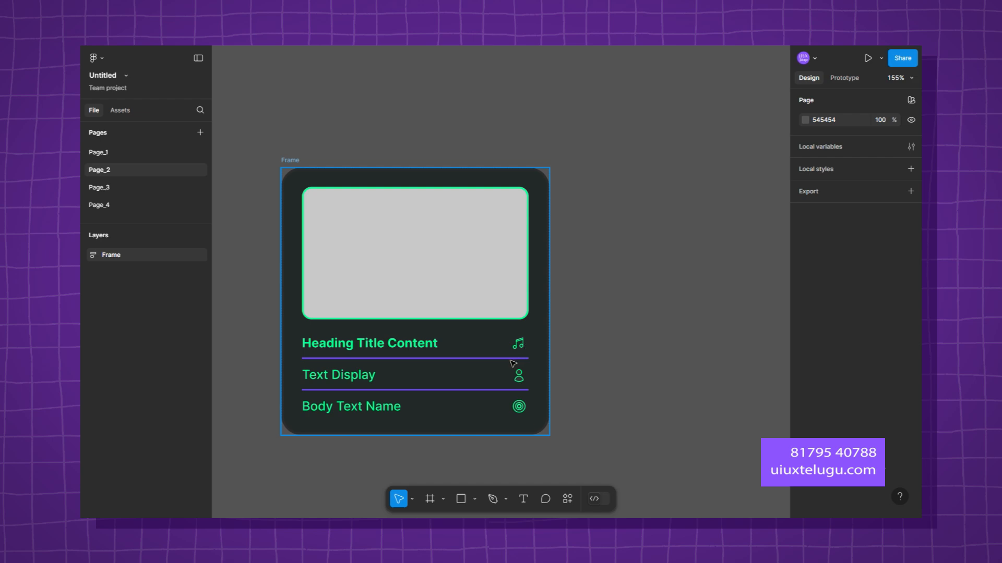
pyautogui.click(474, 499)
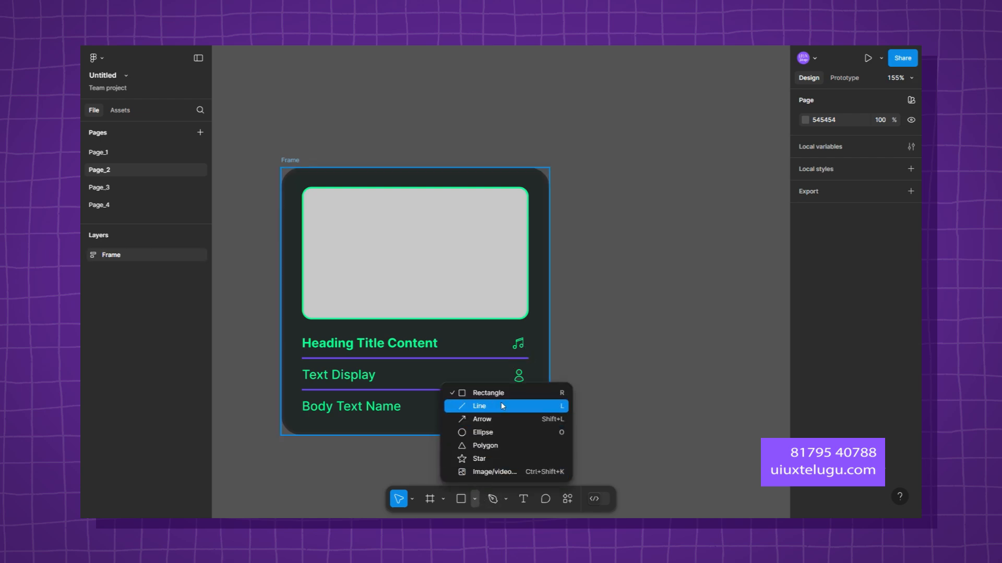
pyautogui.click(670, 336)
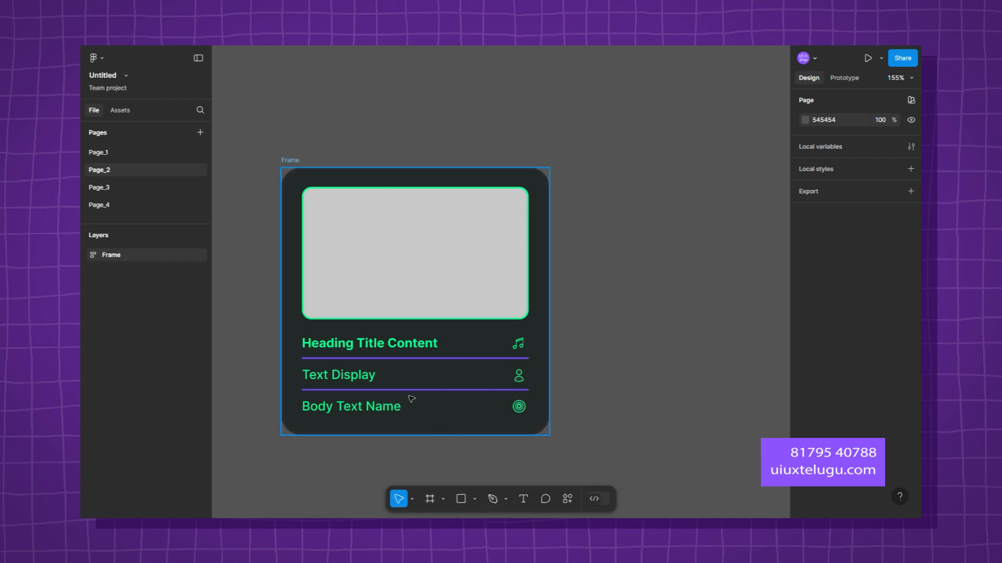
# Return to Page_3 and examine the pasted card frame up close.
pyautogui.click(130, 187)
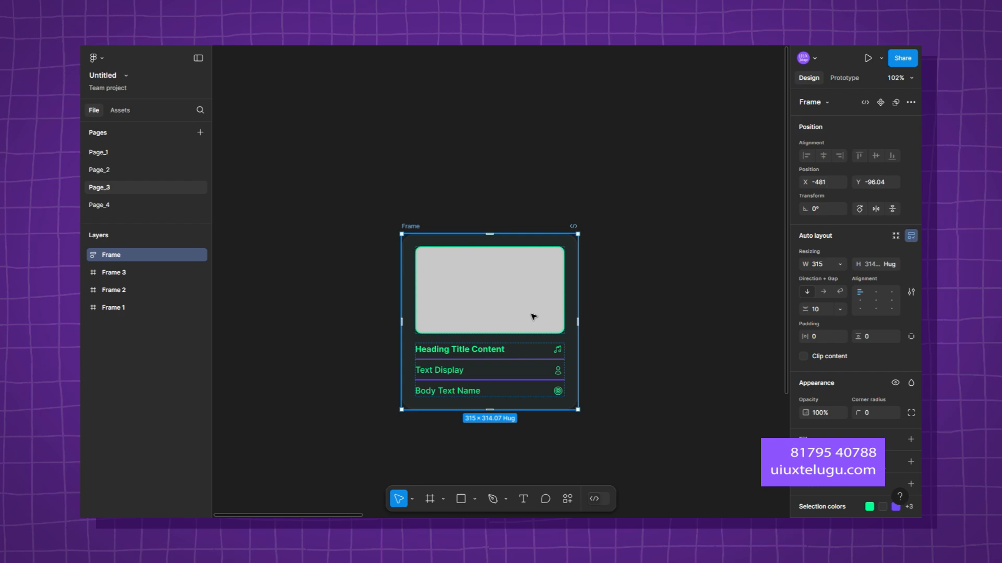
pyautogui.click(662, 319)
pyautogui.click(424, 227)
pyautogui.scroll(-5, 554, 259)
pyautogui.scroll(5, 570, 270)
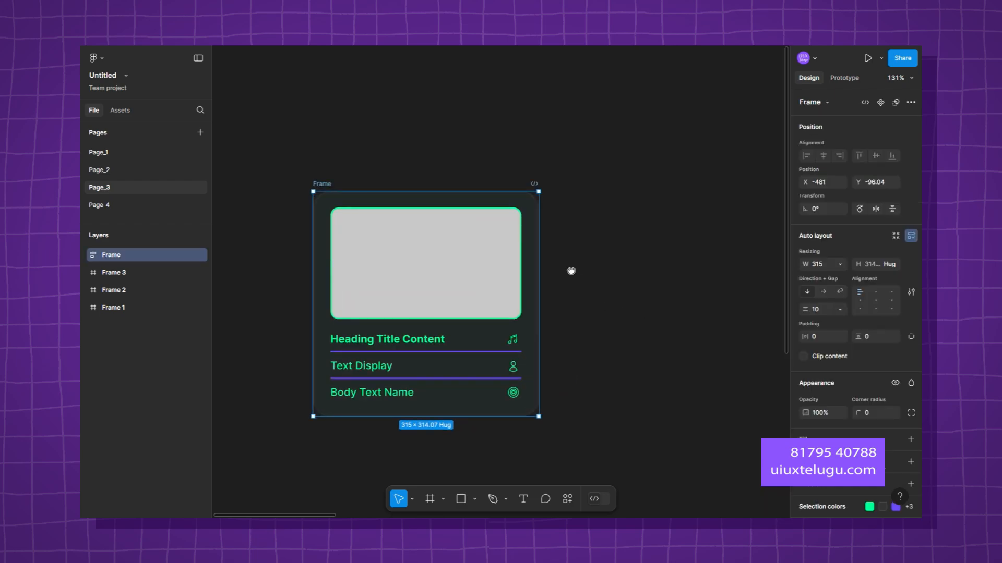
pyautogui.scroll(-4, 521, 264)
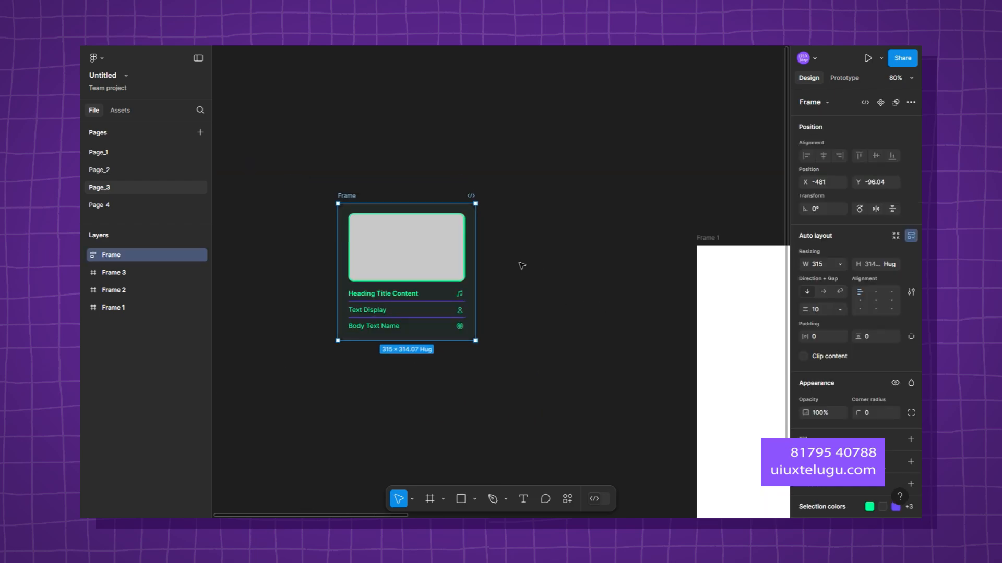
# View the playlist cards and the mobile, tablet and desktop frames on Page_4, and return to Page_3.
pyautogui.click(522, 265)
pyautogui.click(128, 204)
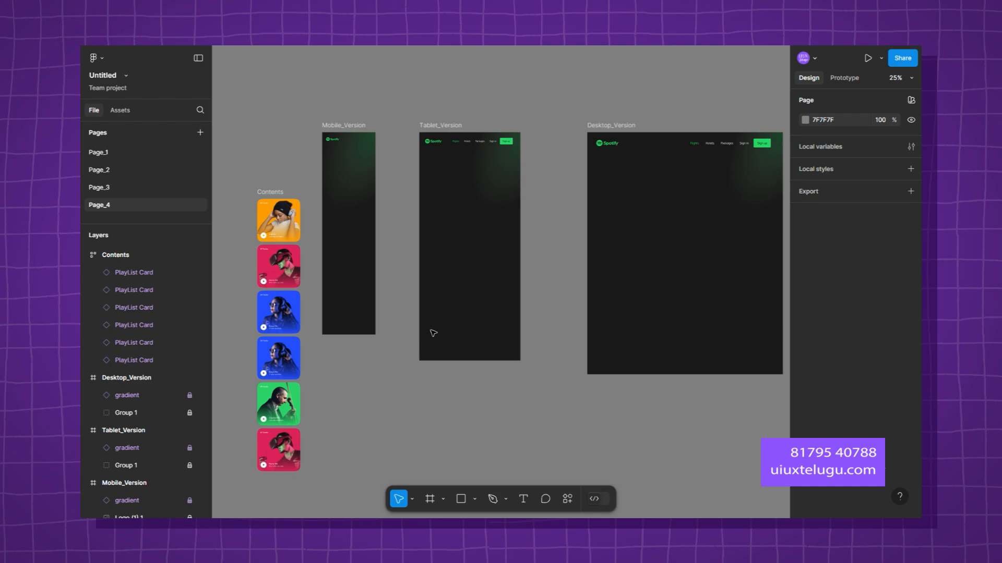
pyautogui.click(114, 187)
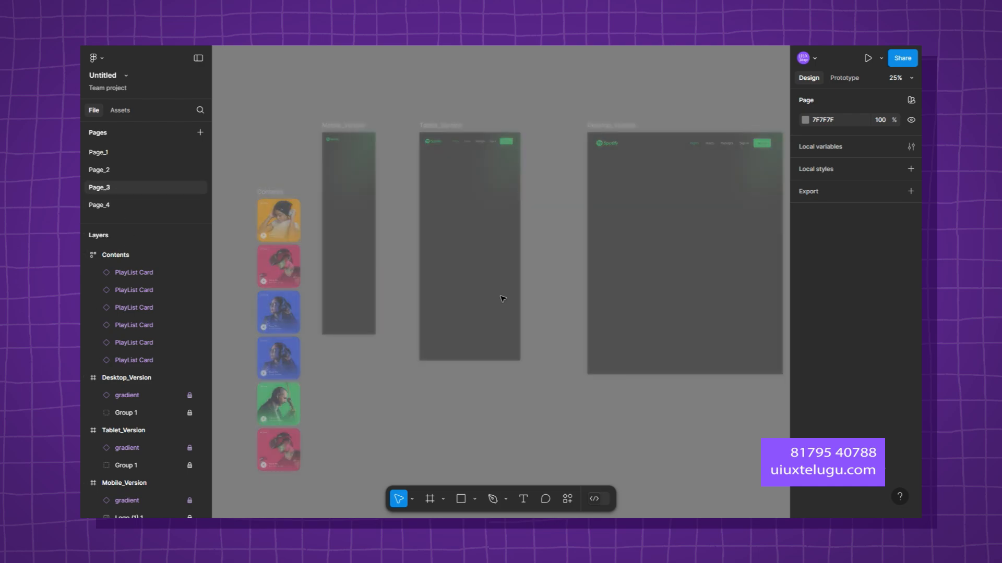
# Check the dimensions of Frame 1, Frame 2 and Frame 3 on Page_3 one after another.
pyautogui.scroll(-5, 500, 305)
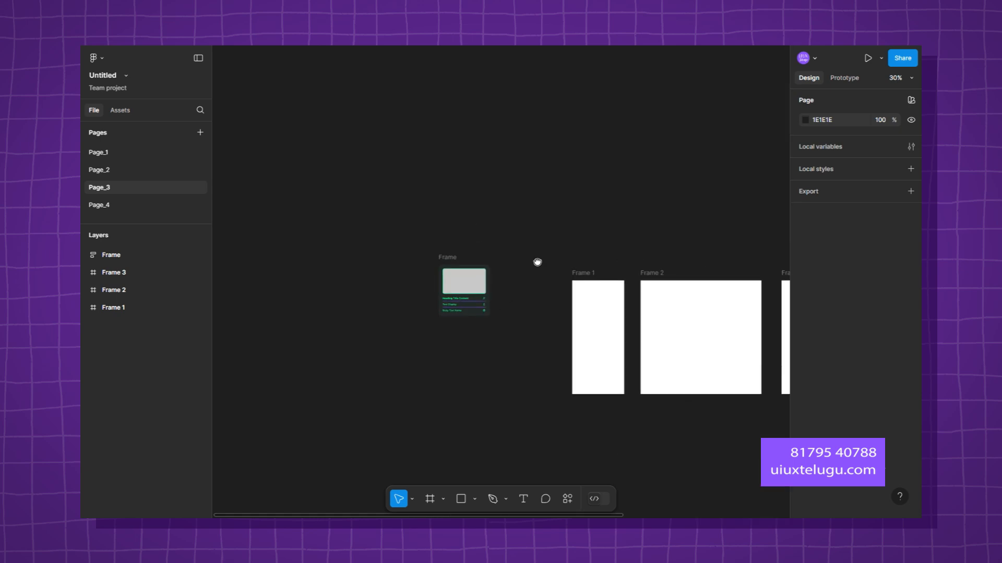
pyautogui.hscroll(3, 537, 261)
pyautogui.click(426, 240)
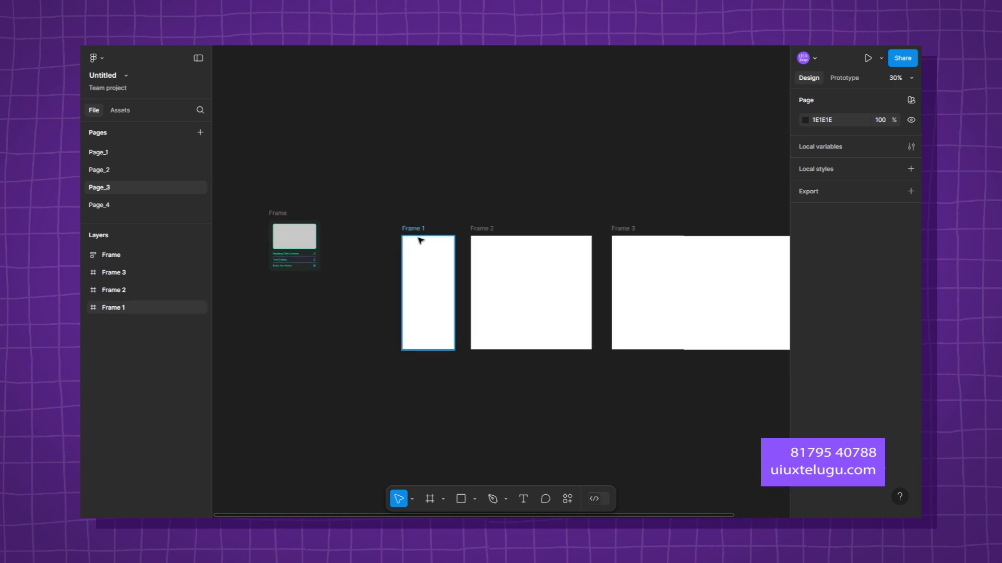
pyautogui.click(413, 228)
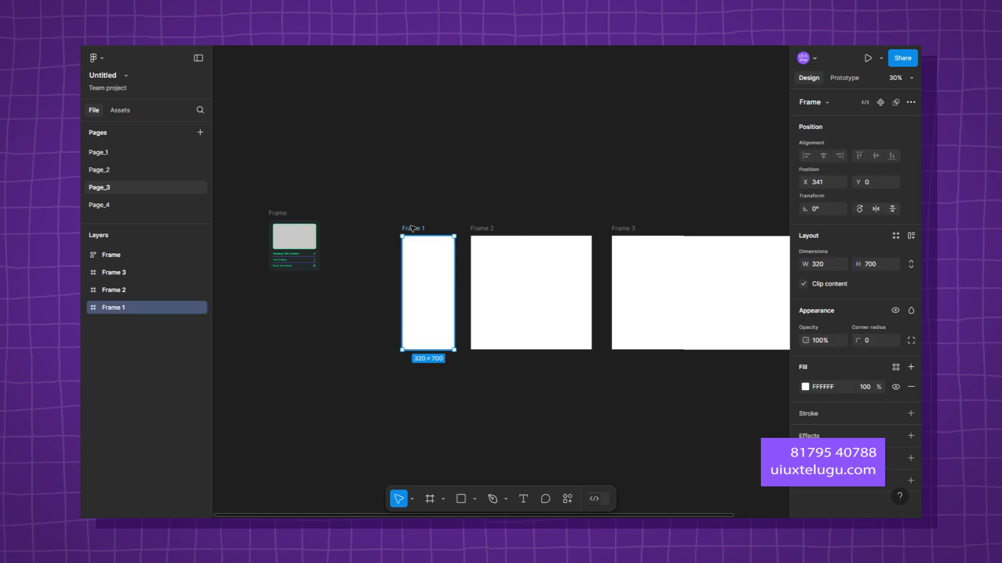
pyautogui.click(480, 231)
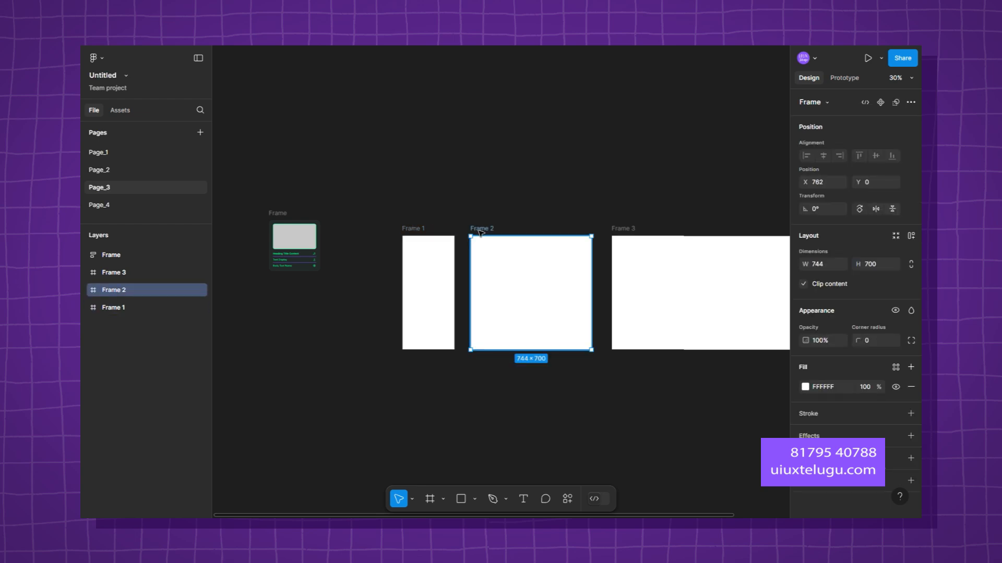
pyautogui.click(624, 229)
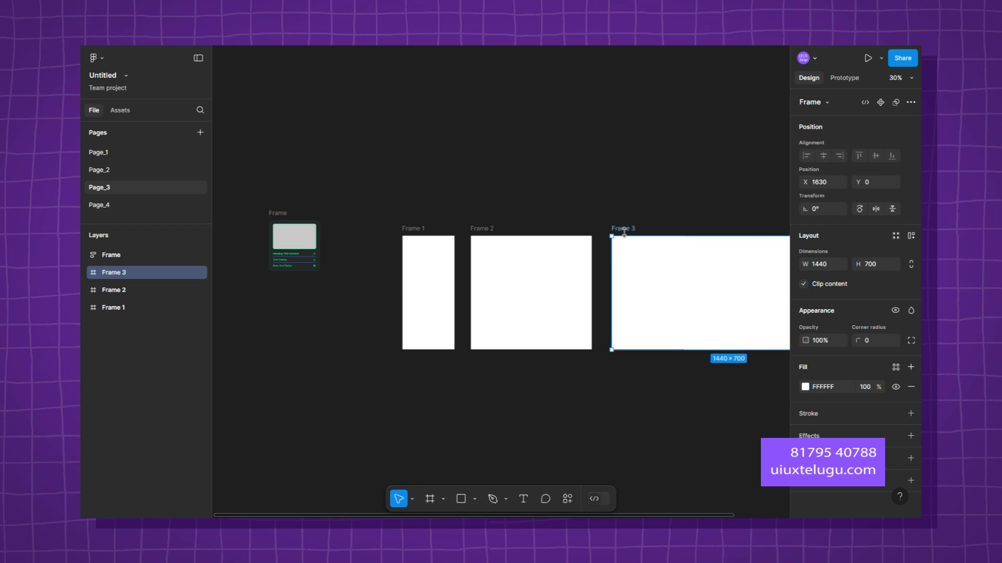
pyautogui.click(553, 193)
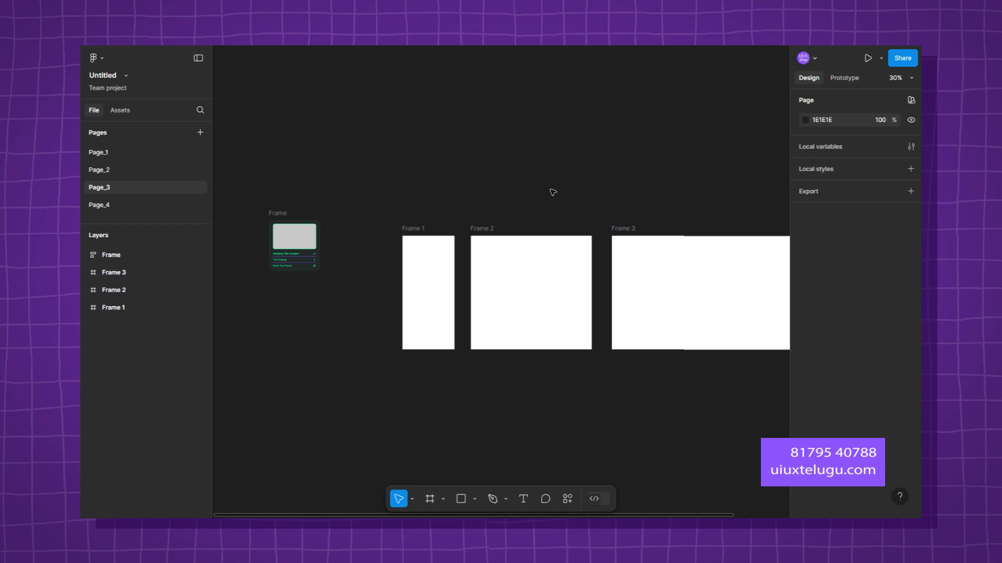
# Leave full-screen view and open uiuxtelugulive.netlify.app in a new browser tab.
pyautogui.press('F11')
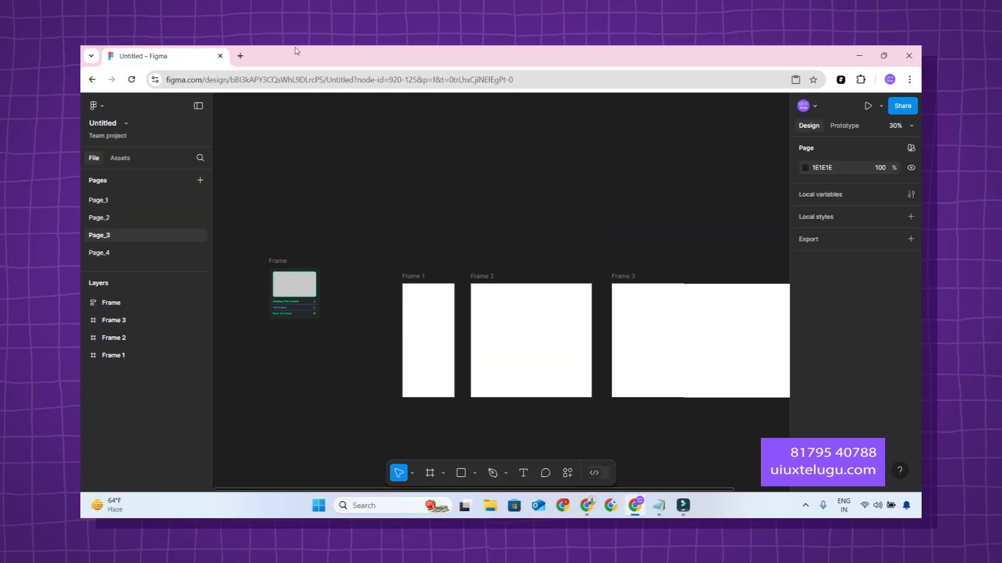
pyautogui.click(240, 55)
pyautogui.write('ui')
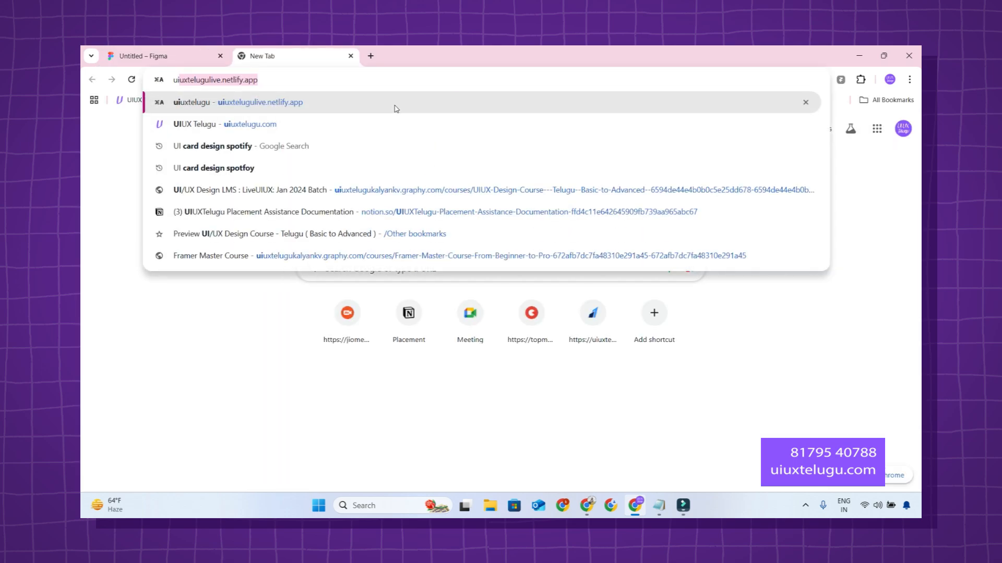
pyautogui.press('Return')
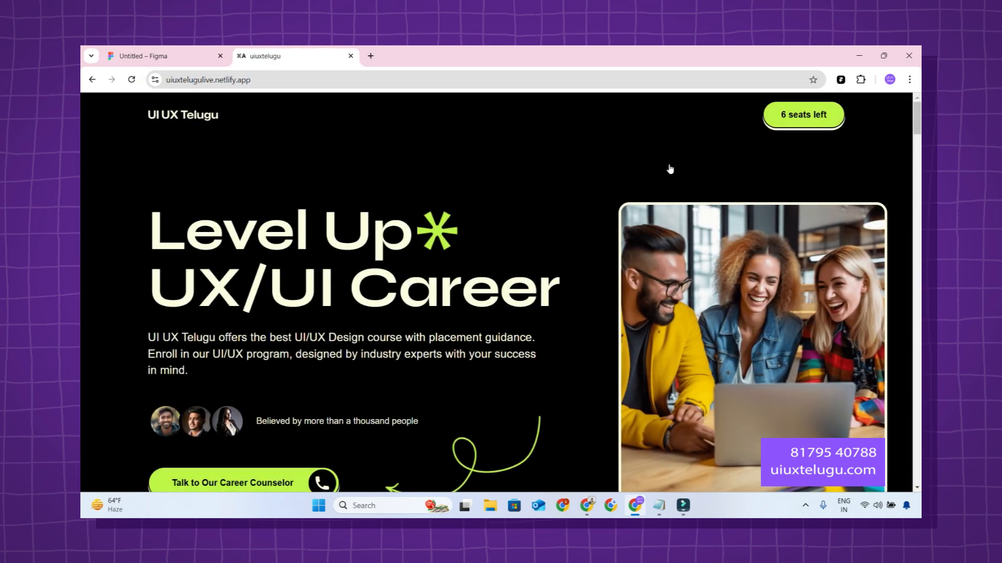
# Open the site in the developer tools' responsive preview, narrow it to 352 px wide and examine the mobile layout of its sections.
pyautogui.hotkey('ctrl', 'shift', 'i')
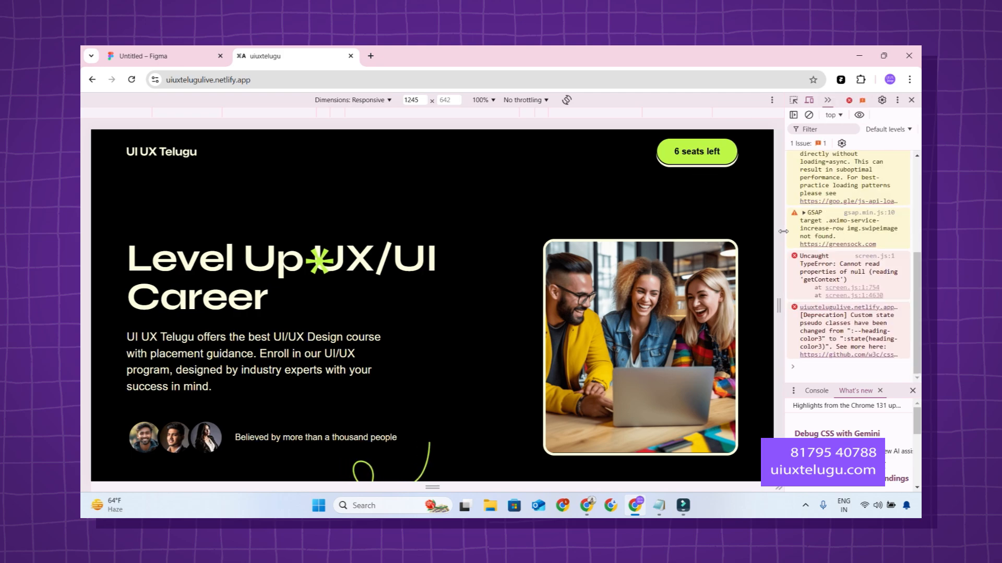
pyautogui.moveTo(783, 231); pyautogui.dragTo(538, 229)
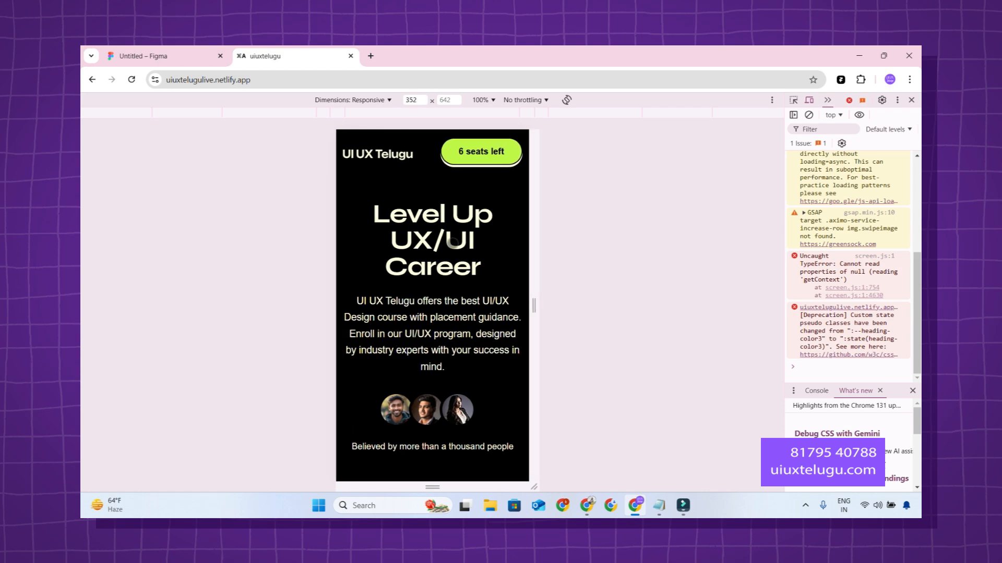
pyautogui.scroll(-5, 457, 220)
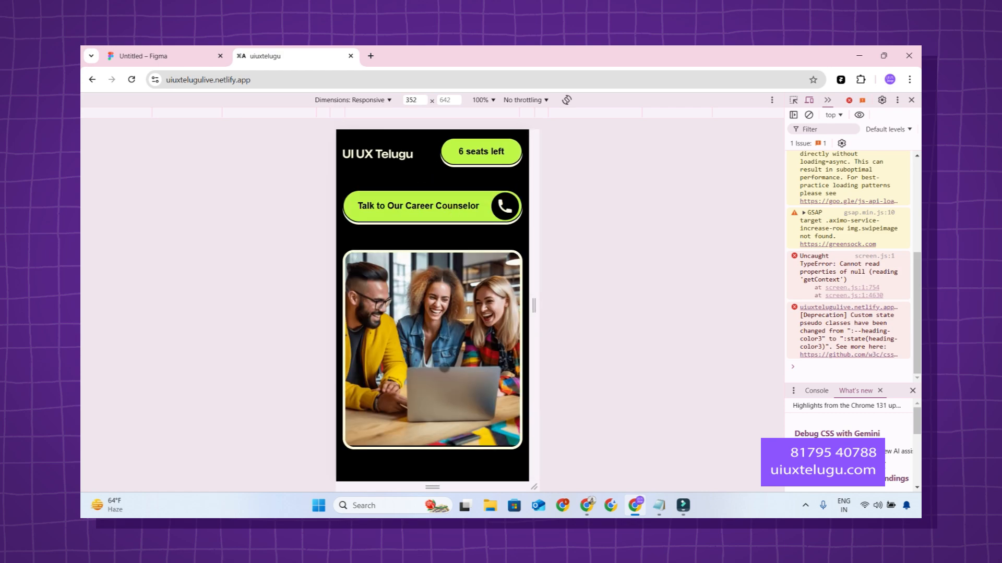
pyautogui.scroll(-5, 447, 355)
pyautogui.scroll(-8, 442, 421)
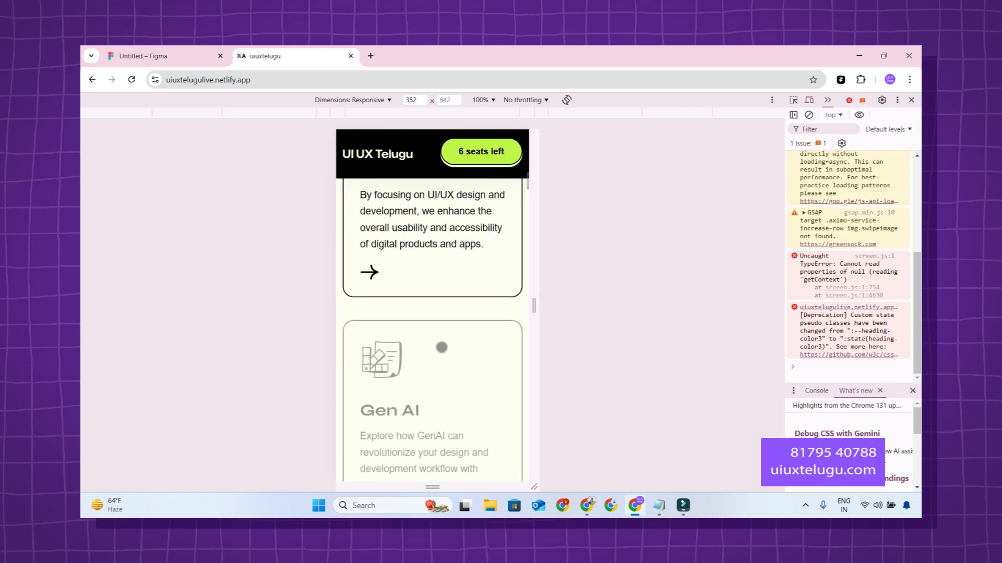
pyautogui.scroll(-6, 452, 404)
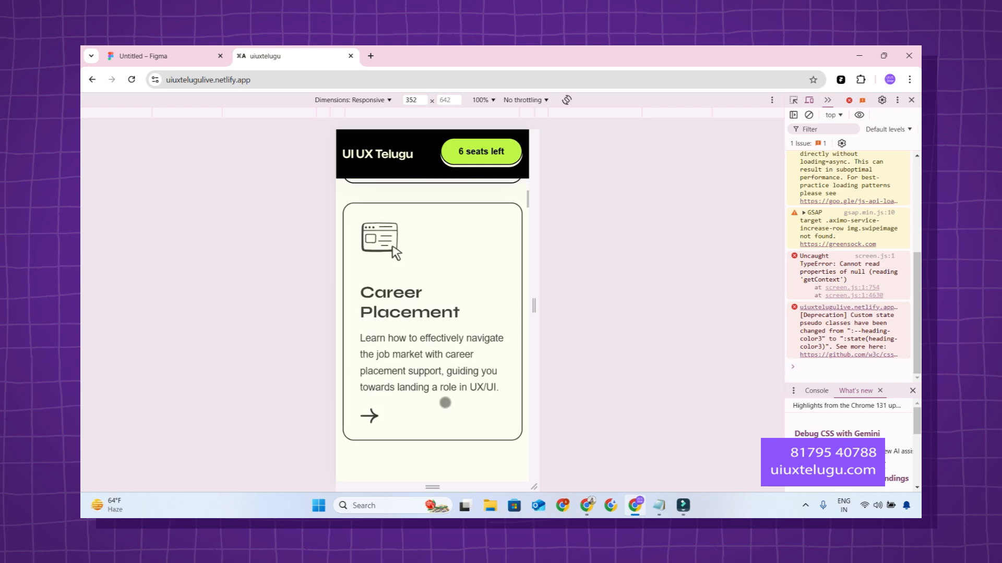
pyautogui.scroll(3, 444, 395)
pyautogui.scroll(-4, 444, 395)
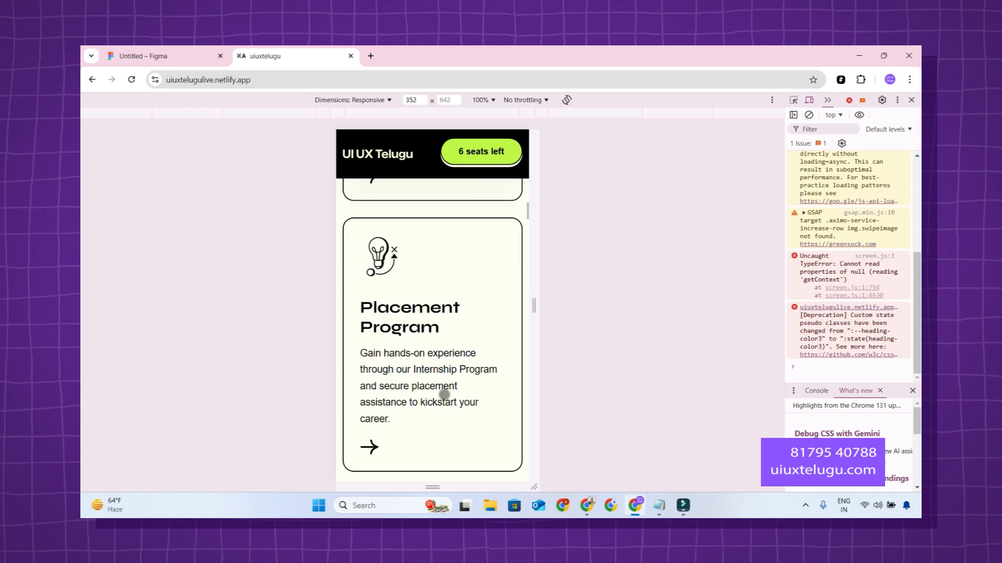
pyautogui.scroll(-5, 447, 344)
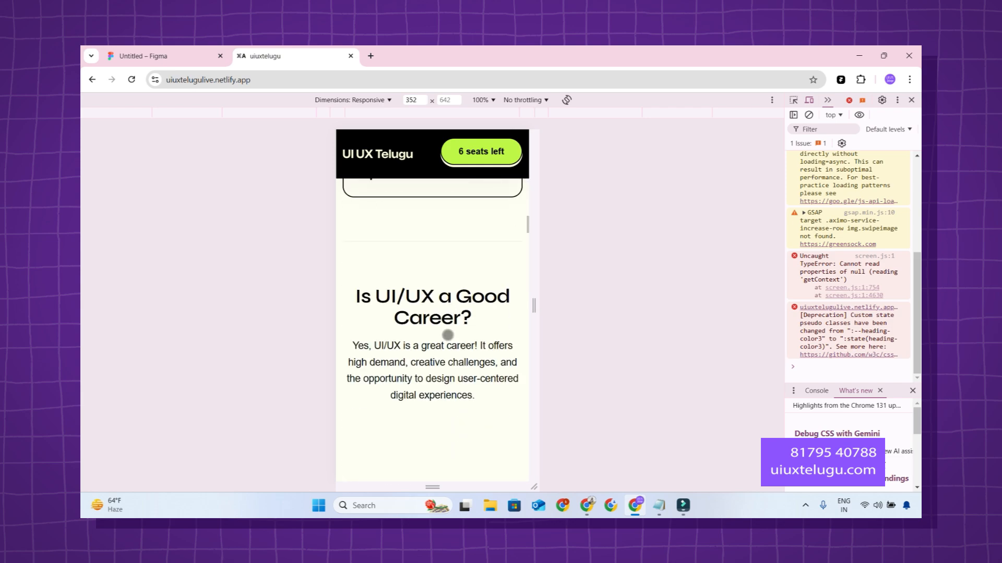
pyautogui.scroll(7, 447, 334)
# Examine the site's wider layouts at 1128 and 1245 px, and close the site's tab.
pyautogui.moveTo(534, 313); pyautogui.dragTo(746, 308)
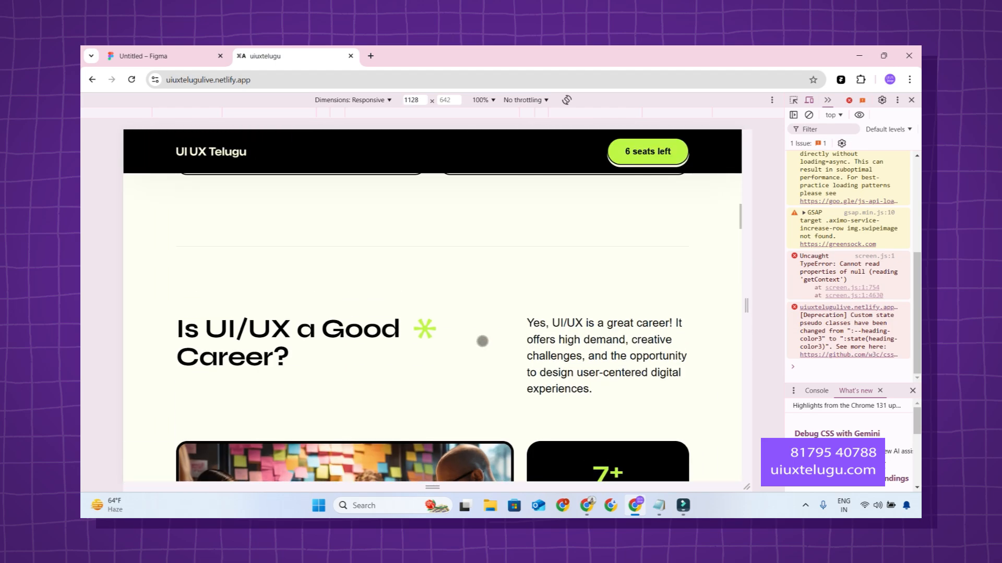
pyautogui.scroll(-5, 378, 327)
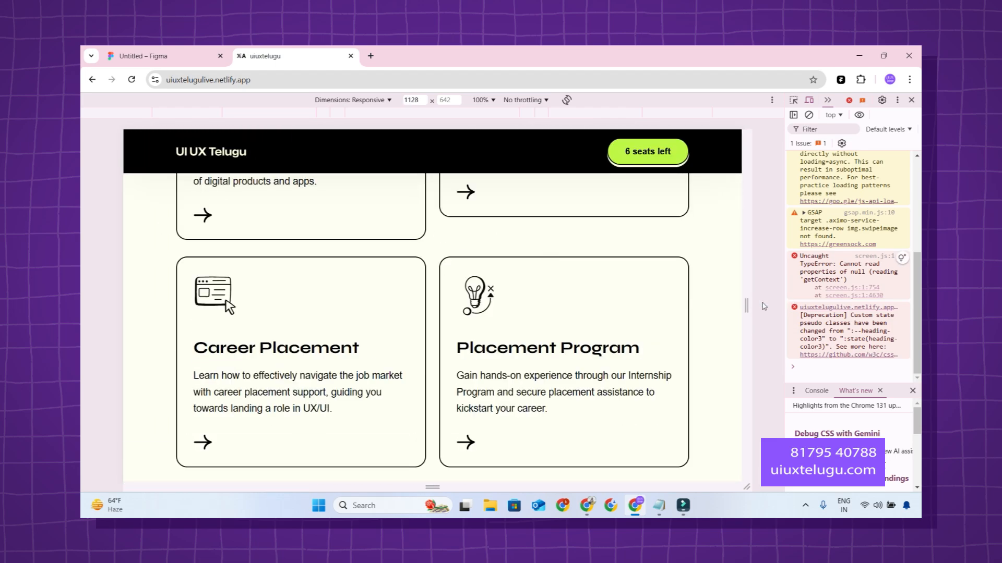
pyautogui.moveTo(746, 306); pyautogui.dragTo(779, 306)
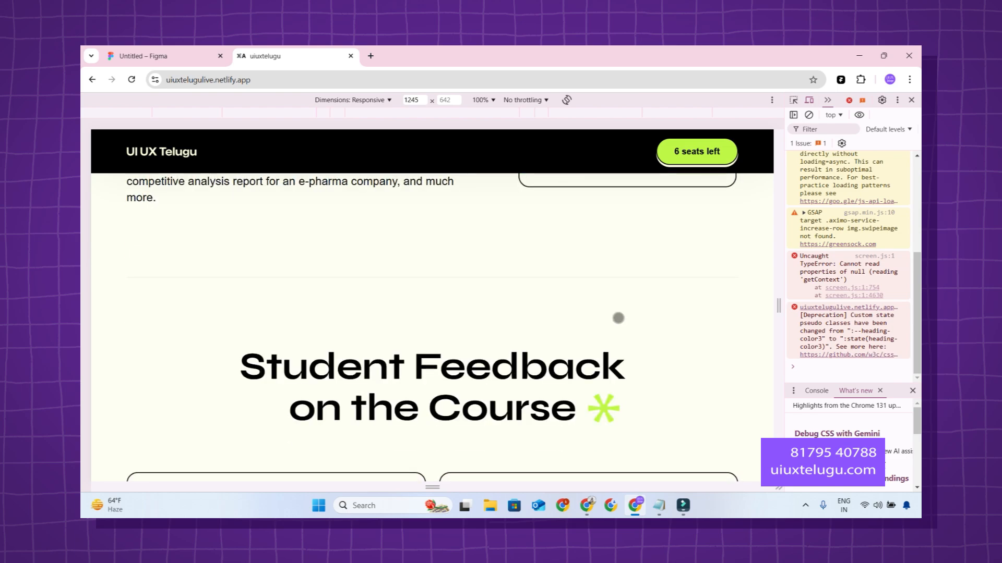
pyautogui.click(350, 55)
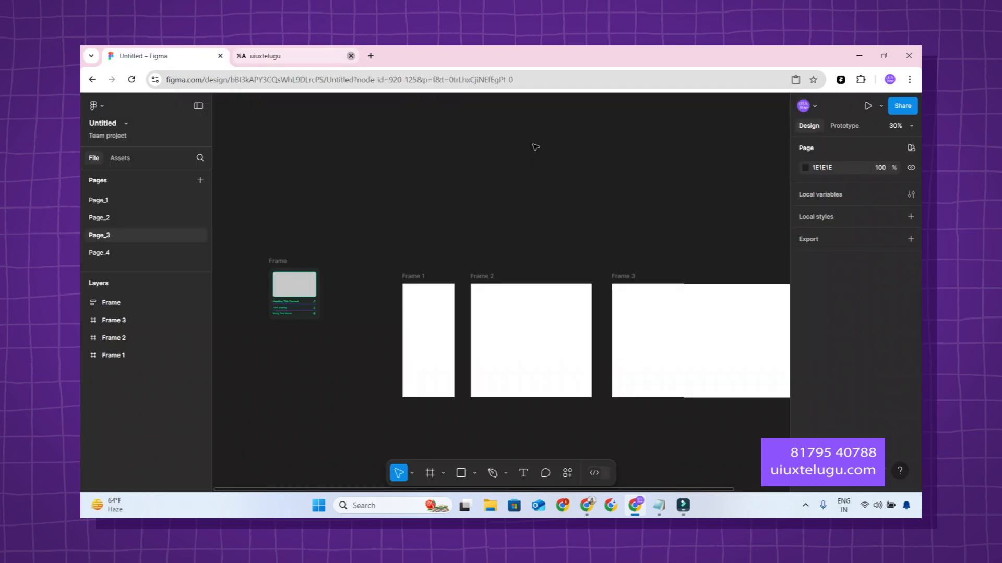
# On Page_4, try the Contents card list inside the Desktop_Version frame, and move it back out beside Mobile_Version.
pyautogui.click(180, 251)
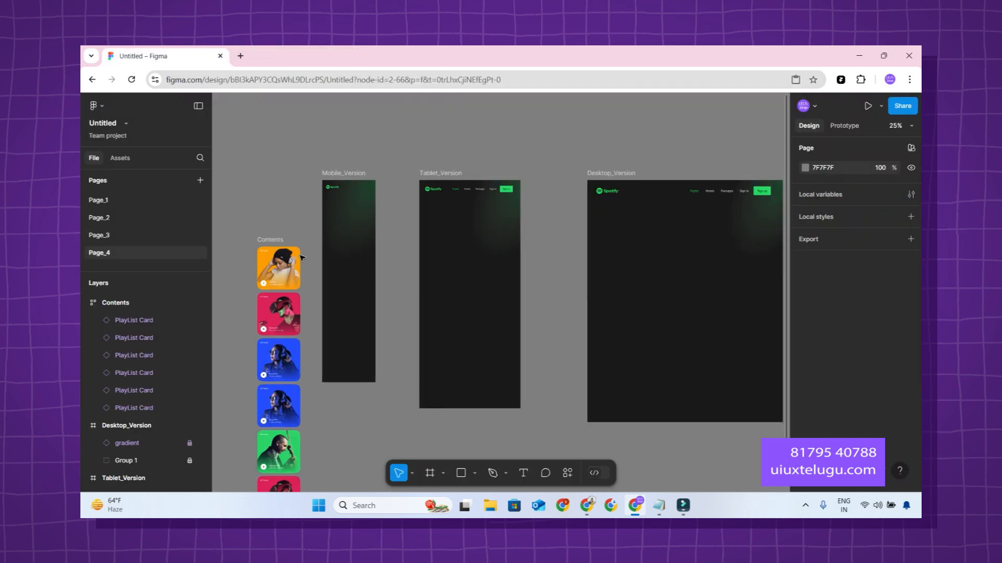
pyautogui.moveTo(271, 243); pyautogui.dragTo(711, 339)
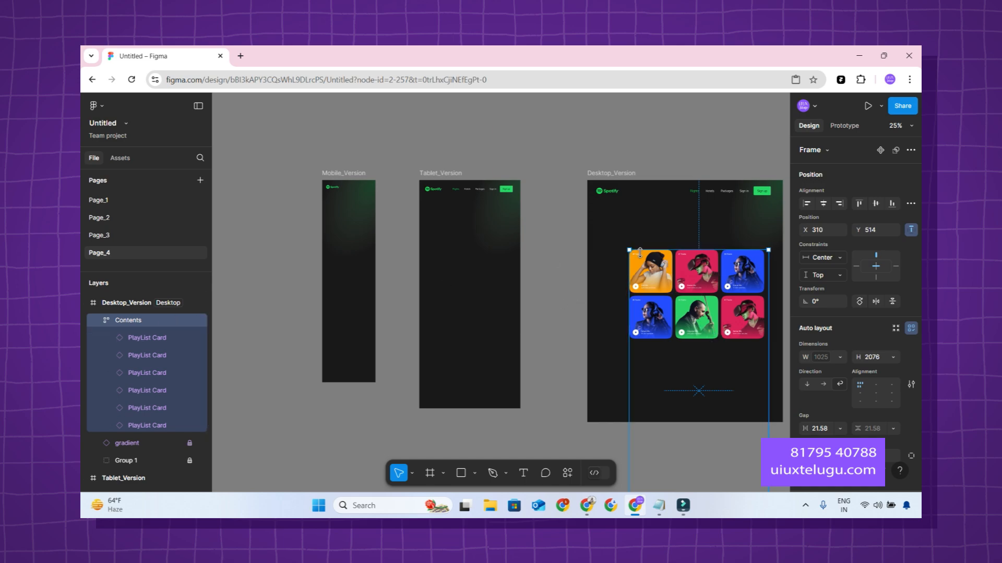
pyautogui.moveTo(642, 259); pyautogui.dragTo(271, 271)
# On Page_3, move the card frame above and well left of the three empty frames, to about X -1135, Y -740.
pyautogui.click(107, 238)
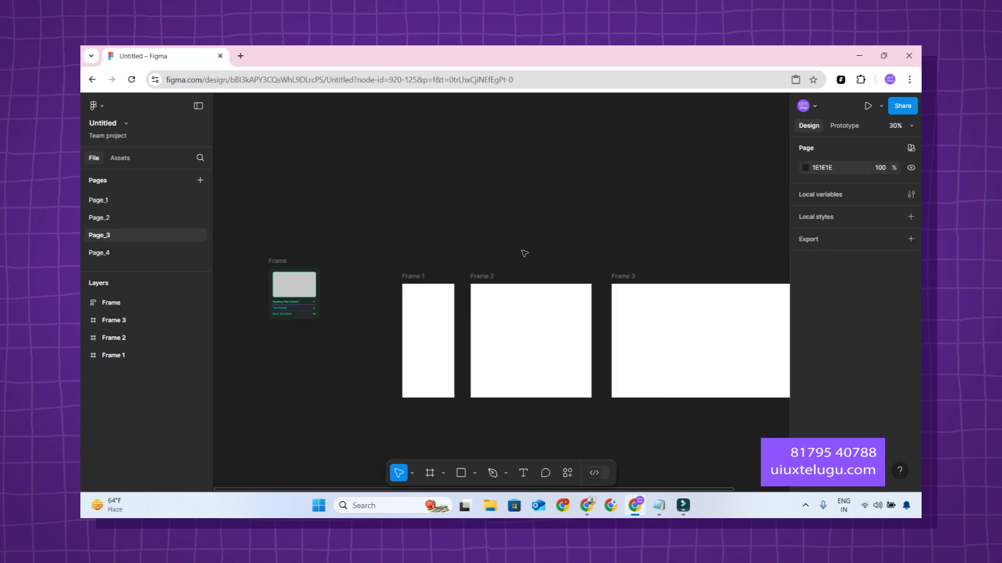
pyautogui.moveTo(526, 252); pyautogui.dragTo(519, 217)
pyautogui.click(272, 233)
pyautogui.moveTo(376, 210); pyautogui.dragTo(533, 259)
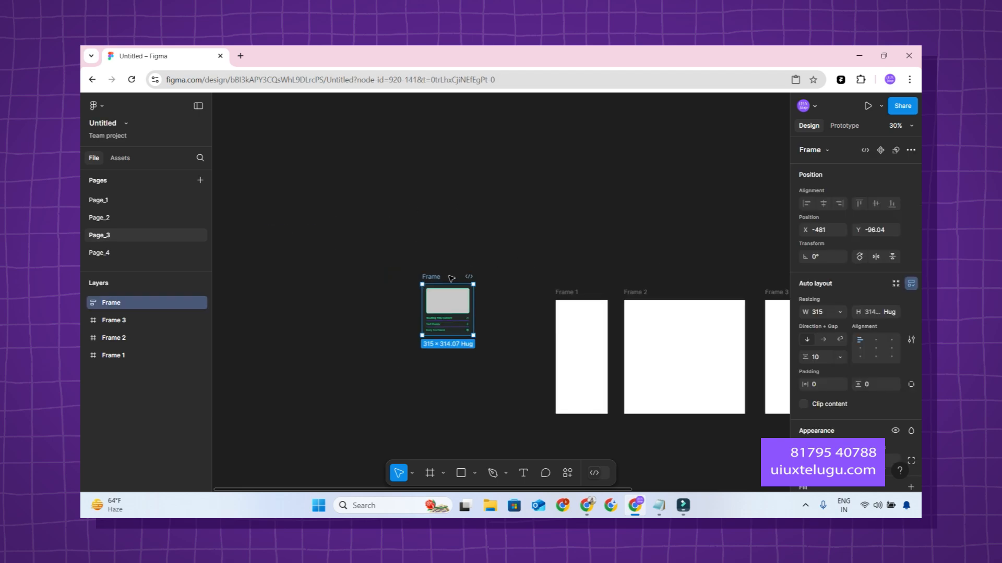
pyautogui.moveTo(425, 273); pyautogui.dragTo(319, 168)
pyautogui.scroll(3, 306, 215)
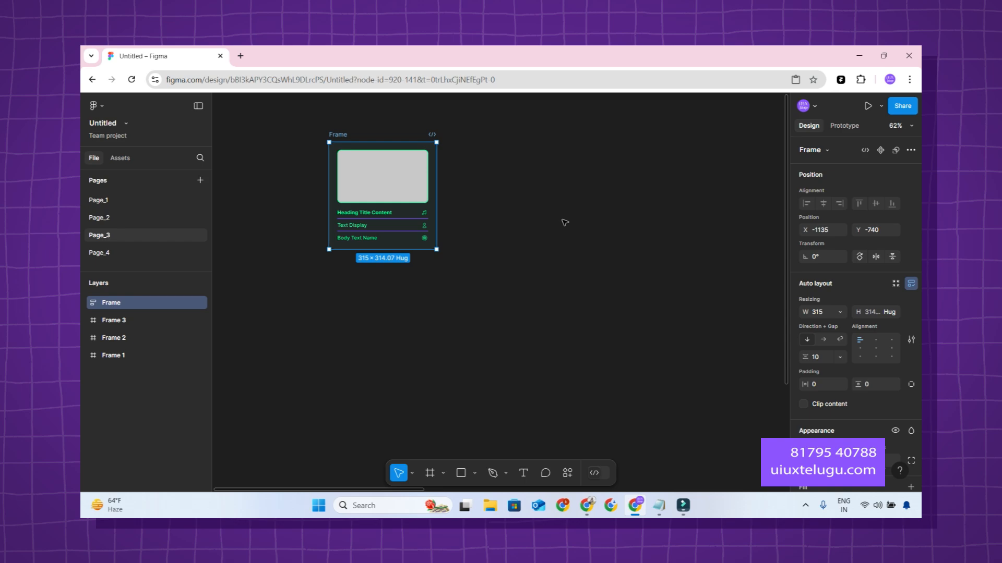
# Duplicate the card frame seven times to make a horizontal row of eight cards spaced 40 px apart.
pyautogui.hotkey('ctrl', 'd')
pyautogui.hotkey('ctrl', 'd')
pyautogui.hotkey('ctrl', 'd')
pyautogui.hotkey('ctrl', 'd')
pyautogui.hotkey('ctrl', 'd')
pyautogui.hotkey('ctrl', 'd')
pyautogui.scroll(-5, 548, 304)
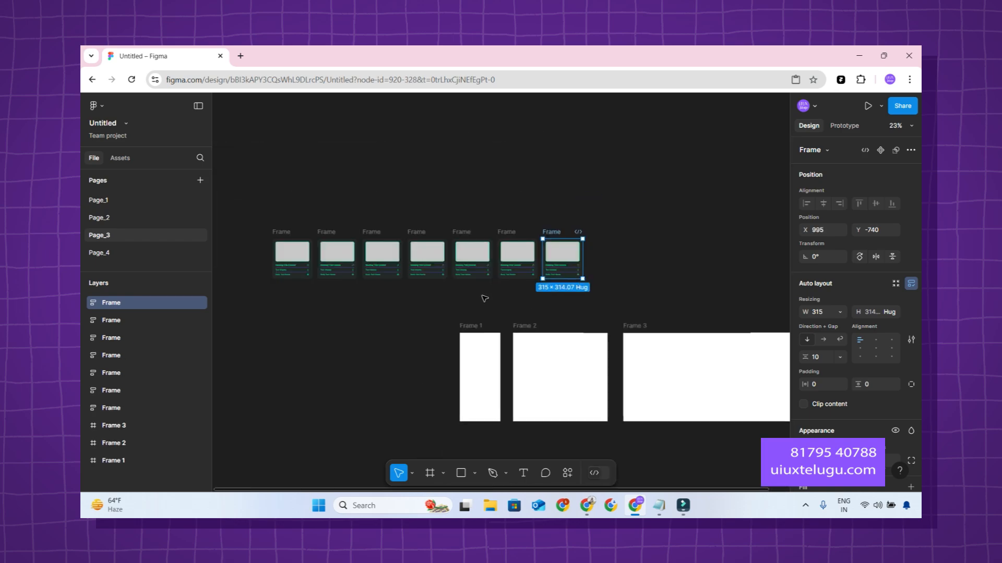
pyautogui.scroll(3, 449, 314)
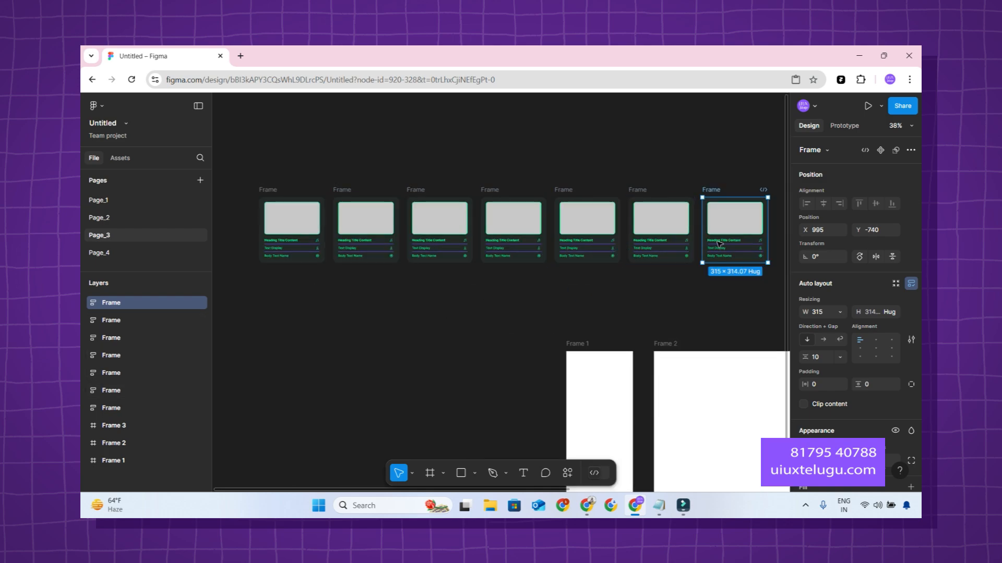
pyautogui.hotkey('ctrl', 'd')
pyautogui.scroll(-3, 447, 309)
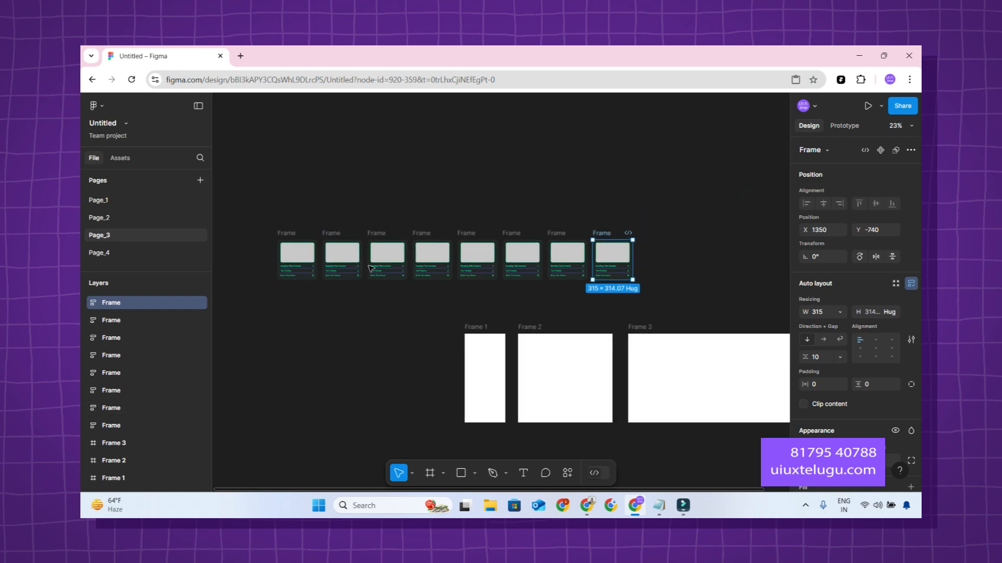
# Select all eight card frames together and wrap them in one auto layout frame.
pyautogui.click(434, 313)
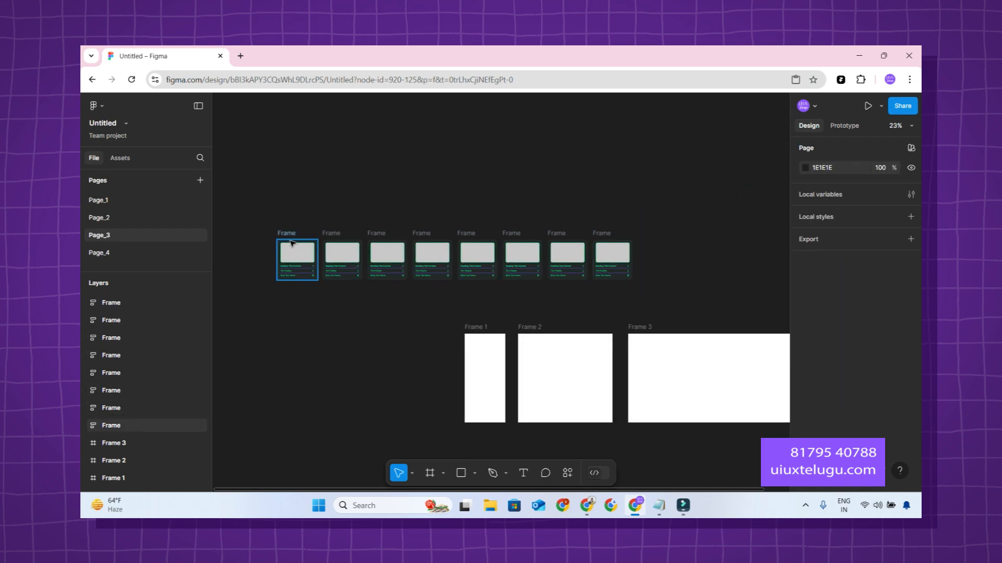
pyautogui.moveTo(239, 205); pyautogui.dragTo(709, 281)
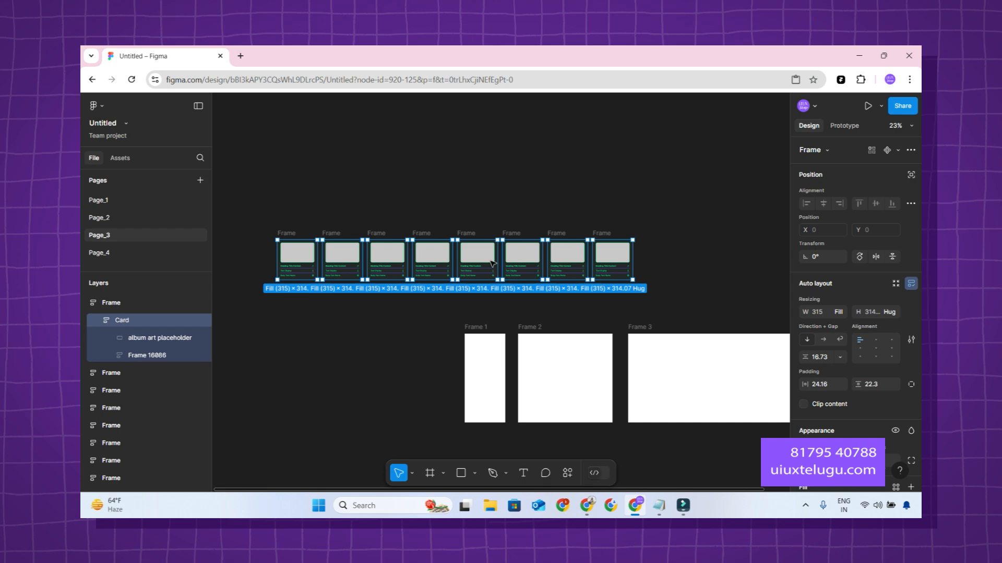
pyautogui.click(83, 307)
pyautogui.click(83, 306)
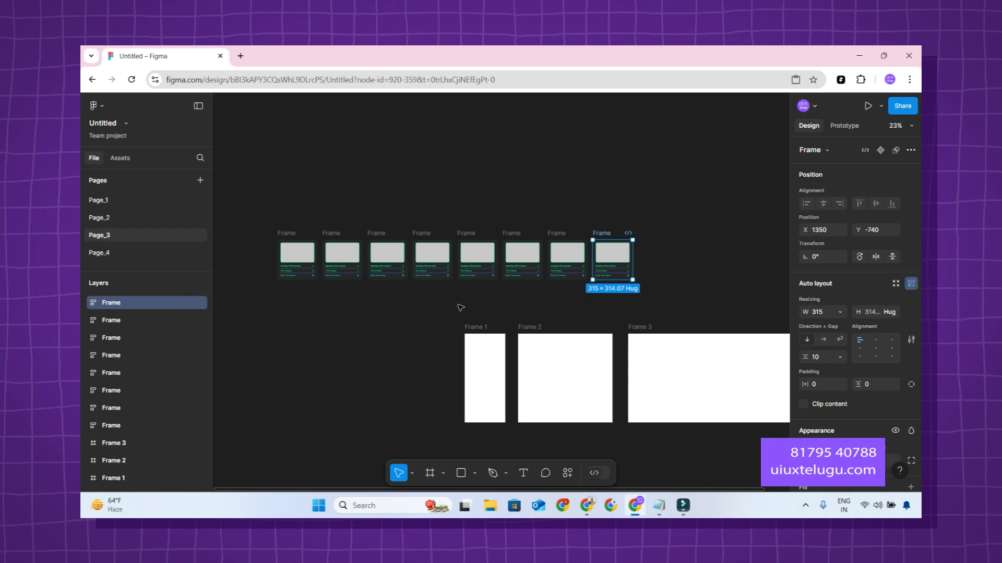
pyautogui.moveTo(246, 215); pyautogui.dragTo(687, 283)
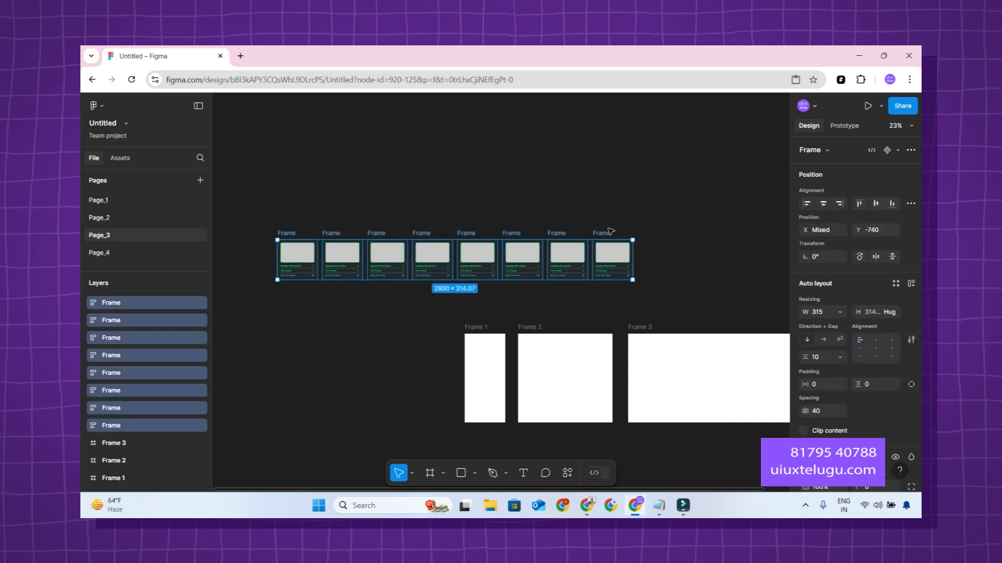
pyautogui.rightClick(617, 250)
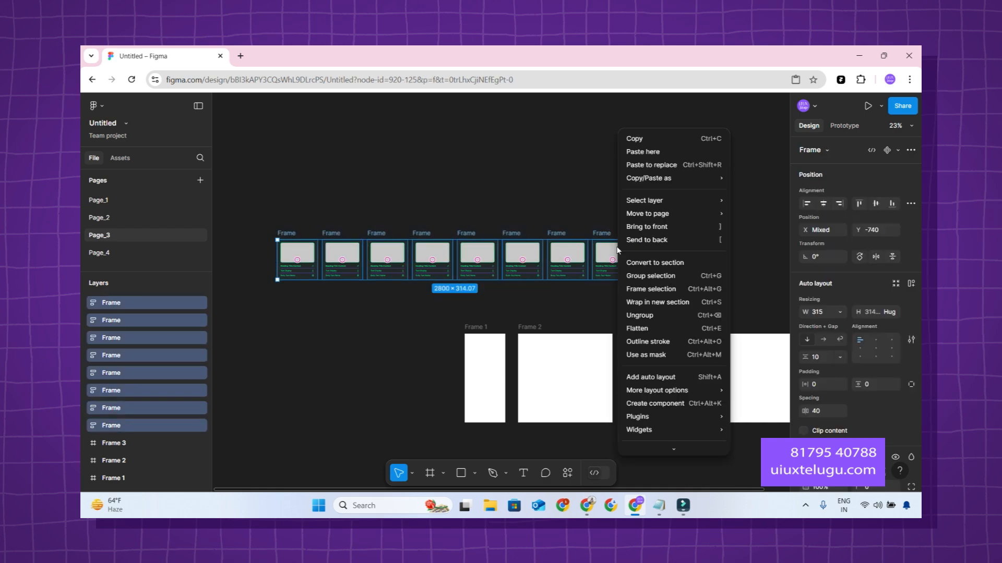
pyautogui.click(652, 377)
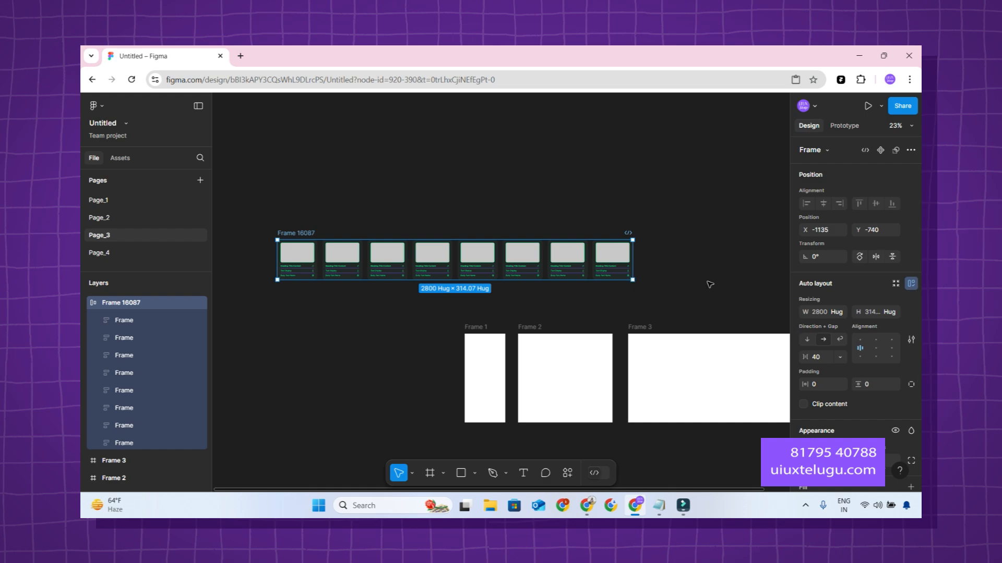
# Set the eight-card frame's auto layout to wrap and narrow it to 349 px wide, stacking the cards in one column.
pyautogui.click(840, 339)
pyautogui.moveTo(633, 266); pyautogui.dragTo(322, 277)
pyautogui.scroll(-1, 331, 246)
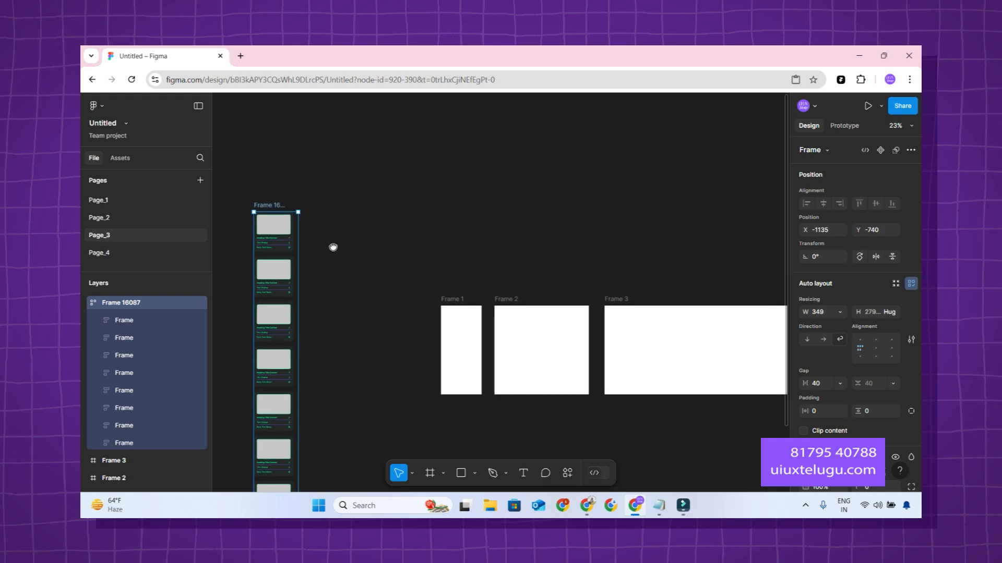
# Try the card column inside Frame 2 and Frame 3, and place it back outside at X -787, Y -466, 315 px wide.
pyautogui.moveTo(261, 207); pyautogui.dragTo(525, 317)
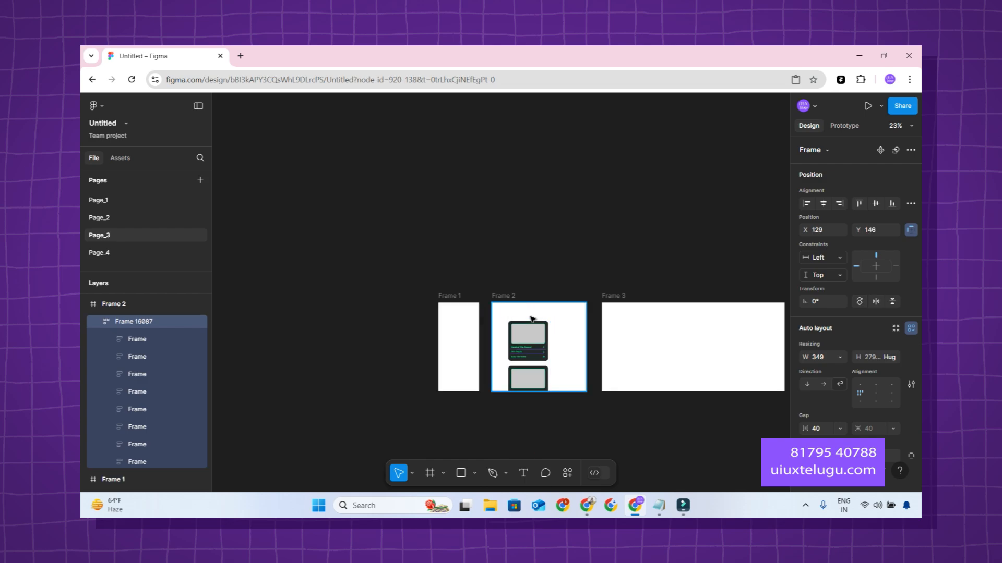
pyautogui.moveTo(624, 327); pyautogui.dragTo(646, 323)
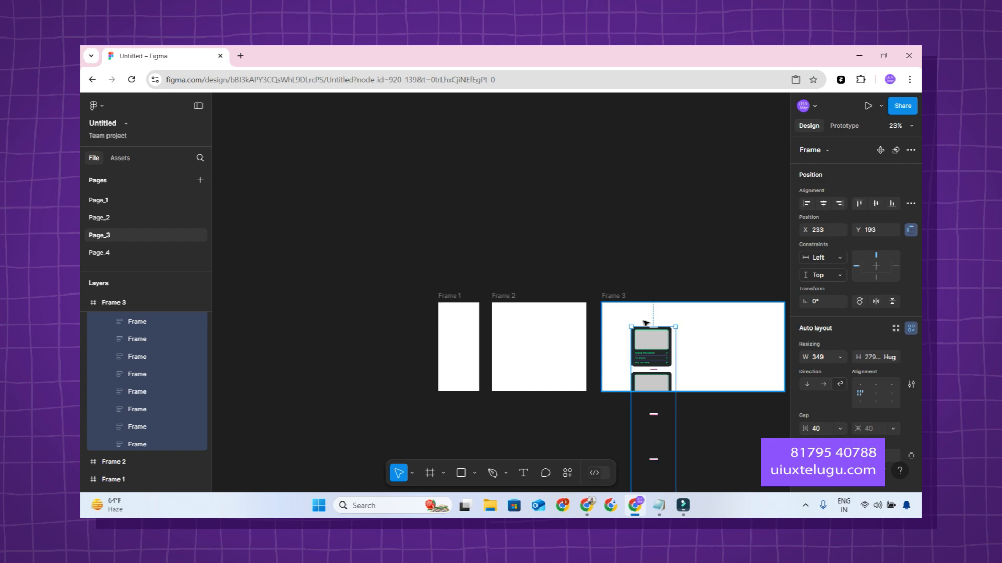
pyautogui.moveTo(645, 323); pyautogui.dragTo(311, 239)
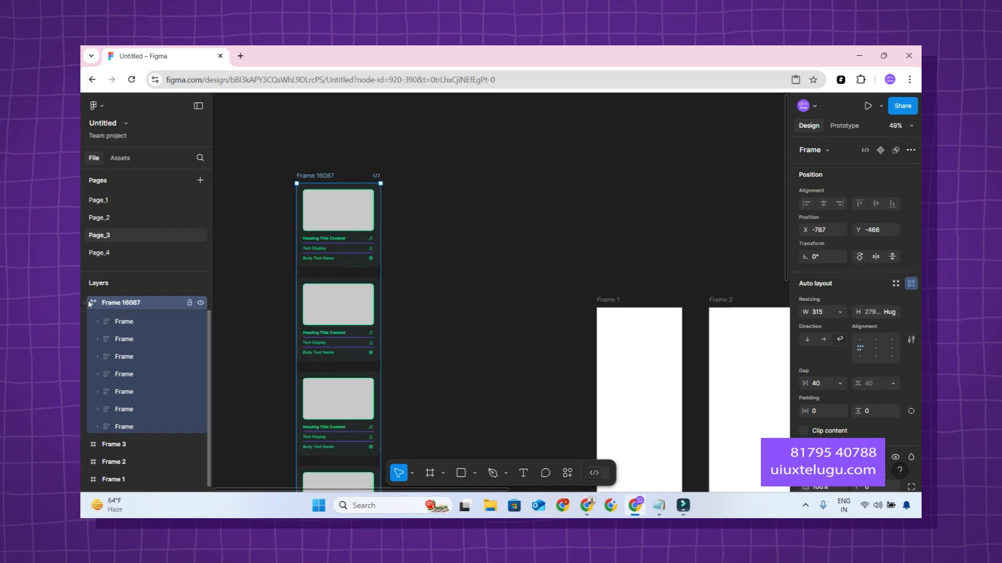
# Collapse the card column's entry in the layer list and deselect the frame.
pyautogui.scroll(1, 122, 325)
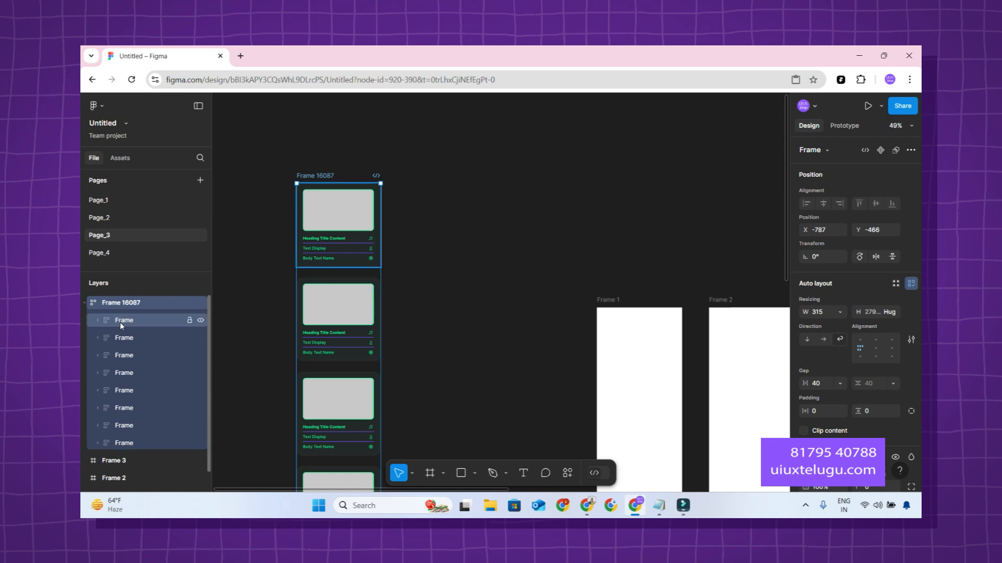
pyautogui.click(84, 304)
pyautogui.click(509, 249)
# Load all eight images from the MoviesPosters folder for placing on the canvas.
pyautogui.scroll(-3, 417, 221)
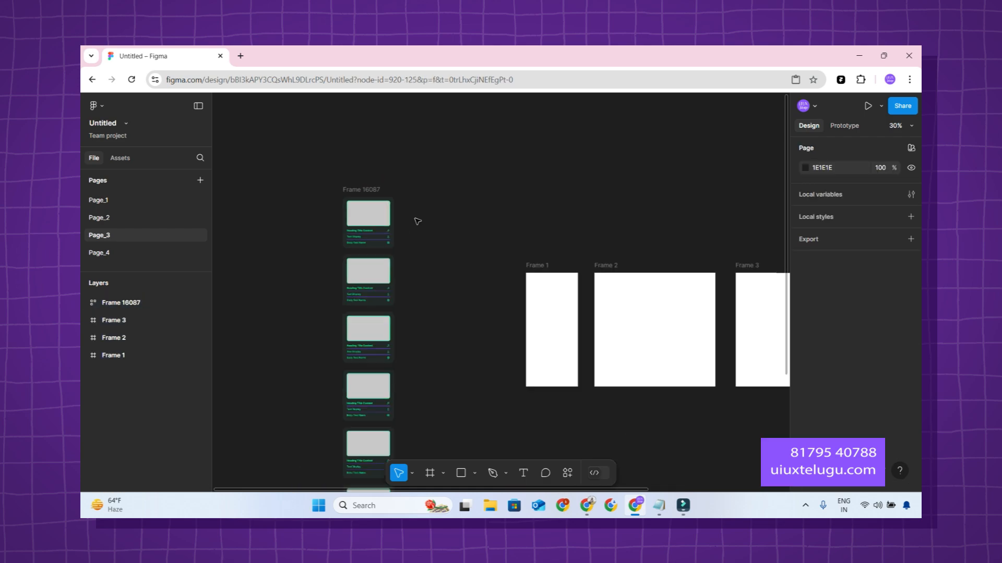
pyautogui.scroll(-4, 427, 296)
pyautogui.scroll(-4, 430, 297)
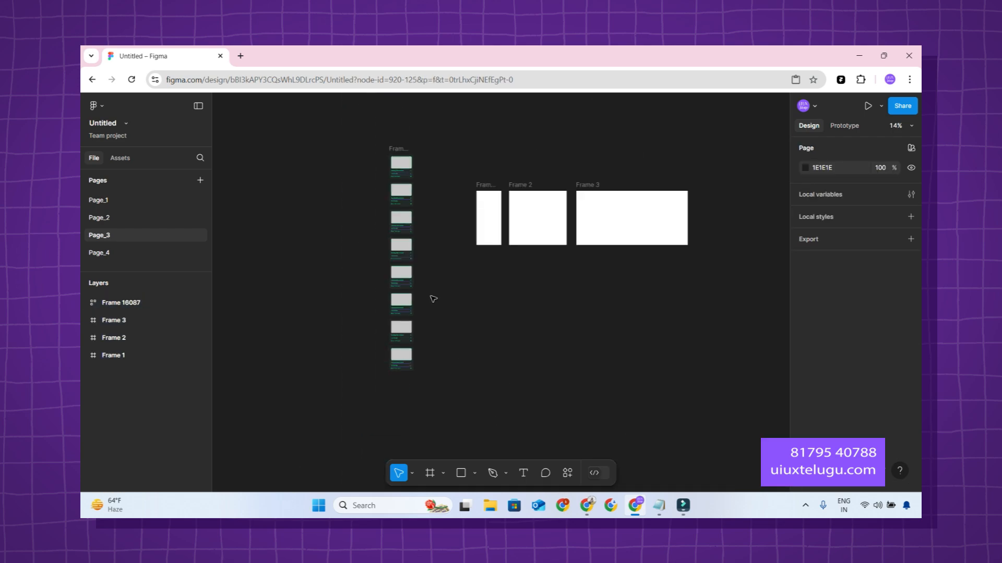
pyautogui.scroll(1, 407, 289)
pyautogui.hscroll(2, 407, 290)
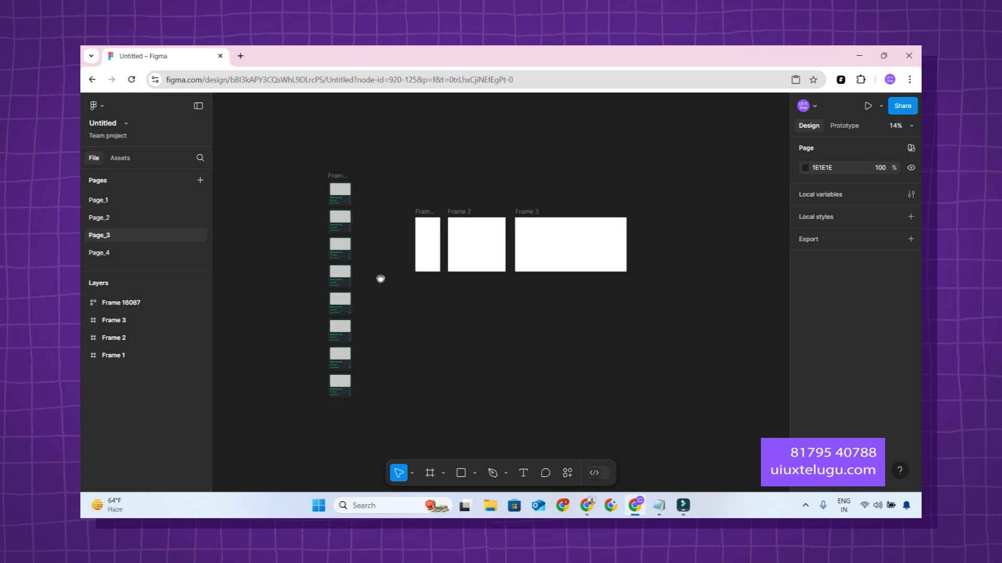
pyautogui.click(475, 473)
pyautogui.click(485, 446)
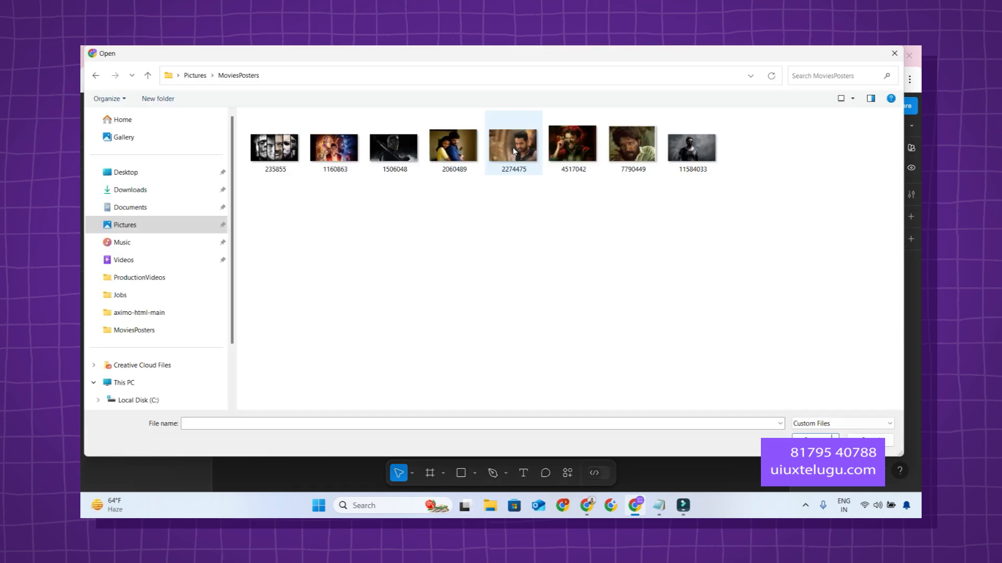
pyautogui.moveTo(246, 200); pyautogui.dragTo(785, 146)
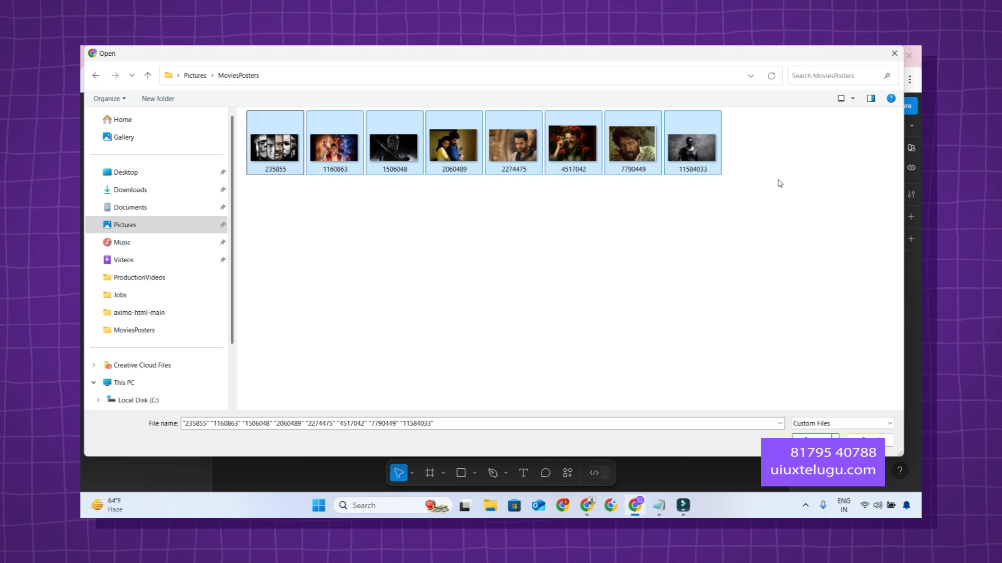
pyautogui.press('Return')
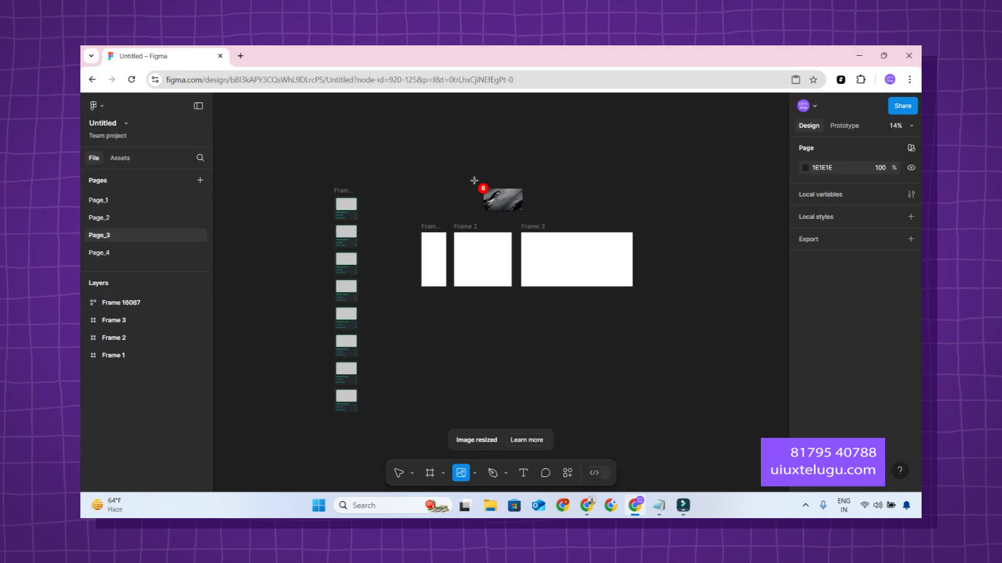
# Place the eight loaded posters into the grey image placeholders, one per card, from the first card down to the last.
pyautogui.click(342, 204)
pyautogui.click(345, 232)
pyautogui.click(345, 258)
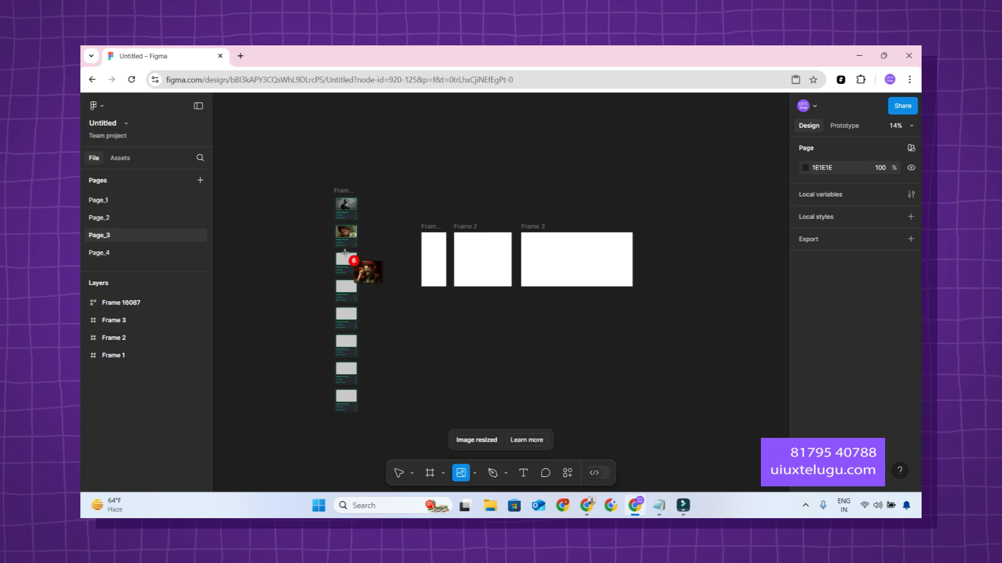
pyautogui.click(345, 287)
pyautogui.click(346, 314)
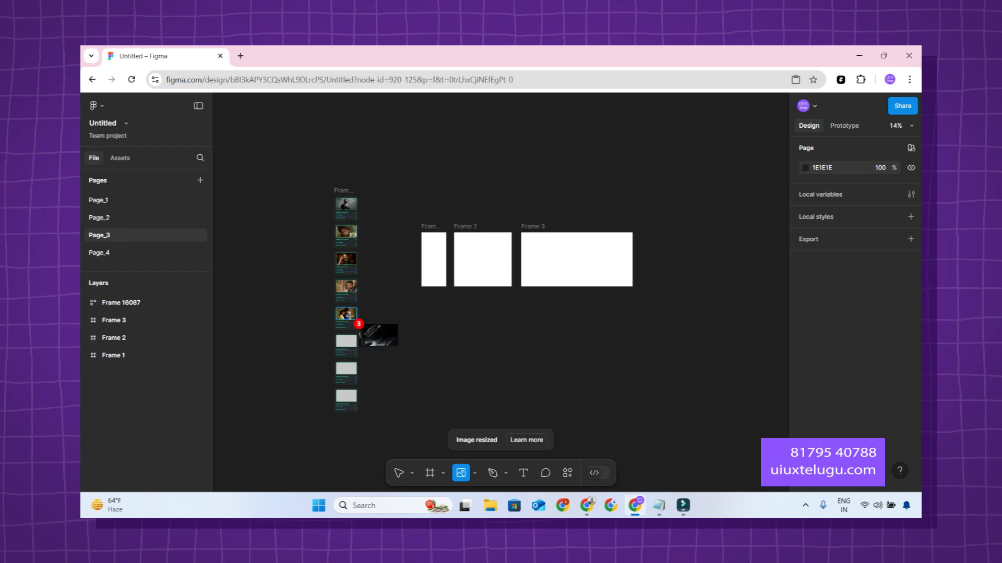
pyautogui.click(349, 339)
pyautogui.click(346, 368)
pyautogui.click(346, 396)
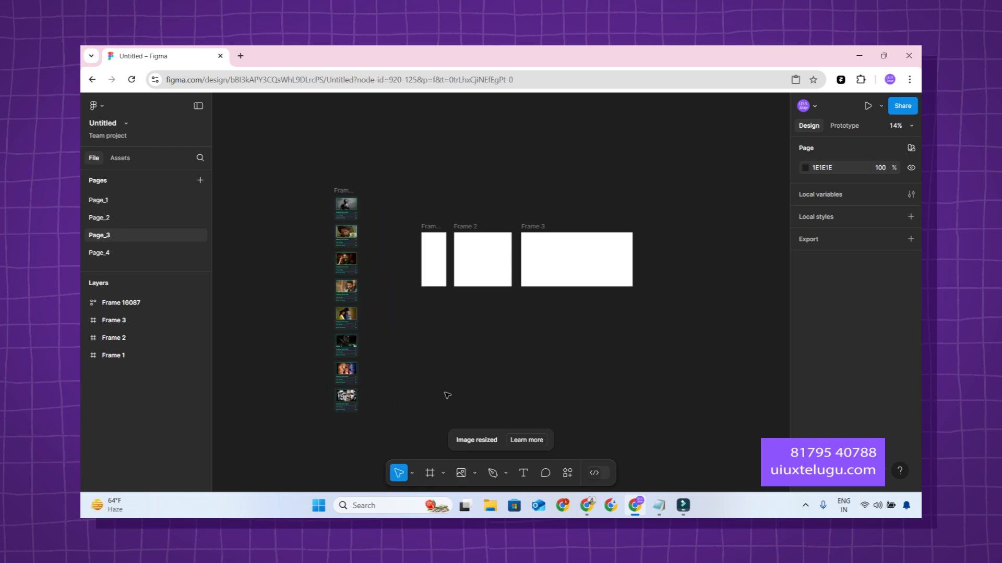
# Examine the poster images and text rows of all eight cards in the column up close.
pyautogui.scroll(3, 355, 188)
pyautogui.scroll(3, 416, 275)
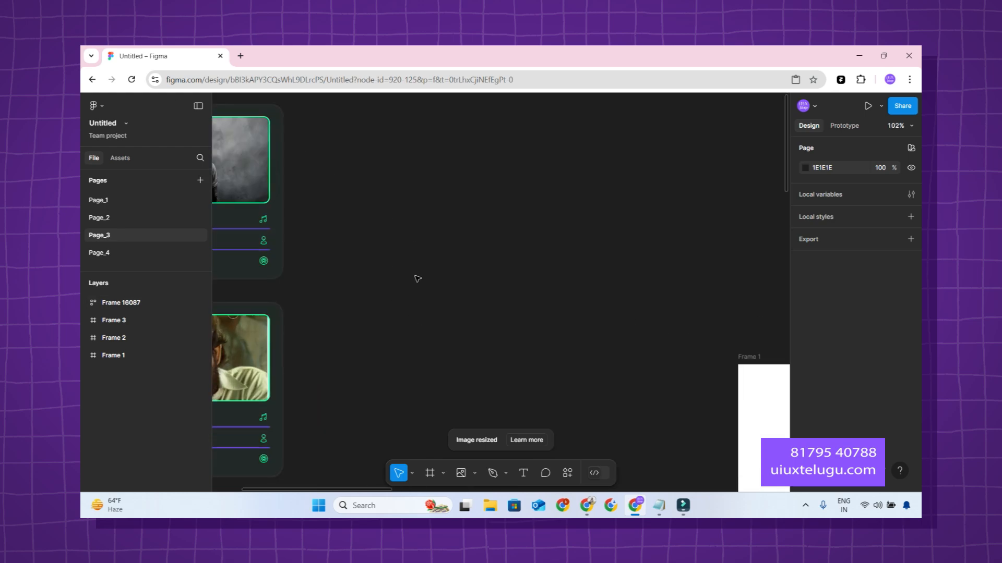
pyautogui.moveTo(415, 279); pyautogui.dragTo(604, 274)
pyautogui.scroll(-3, 603, 275)
pyautogui.scroll(-6, 602, 275)
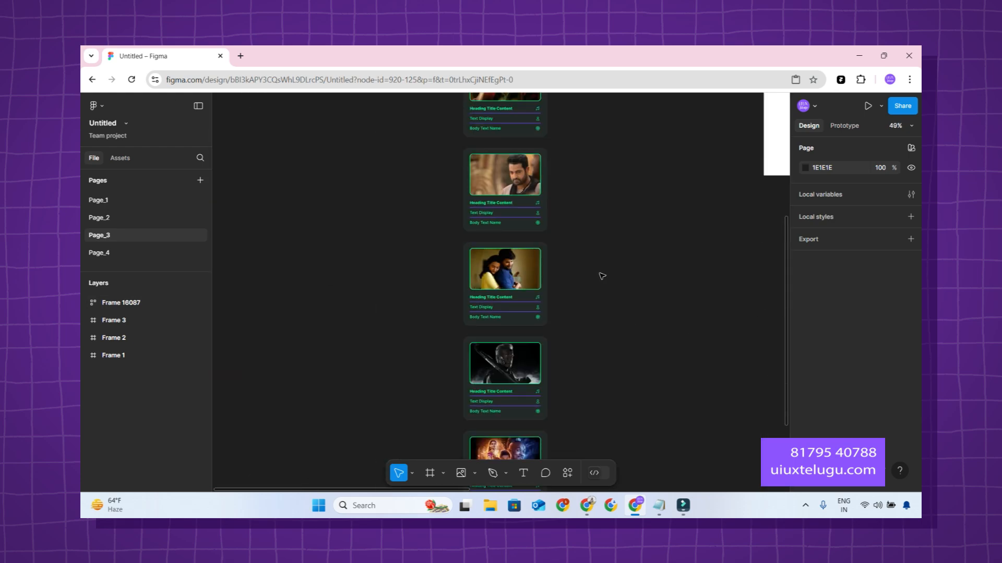
pyautogui.scroll(10, 603, 276)
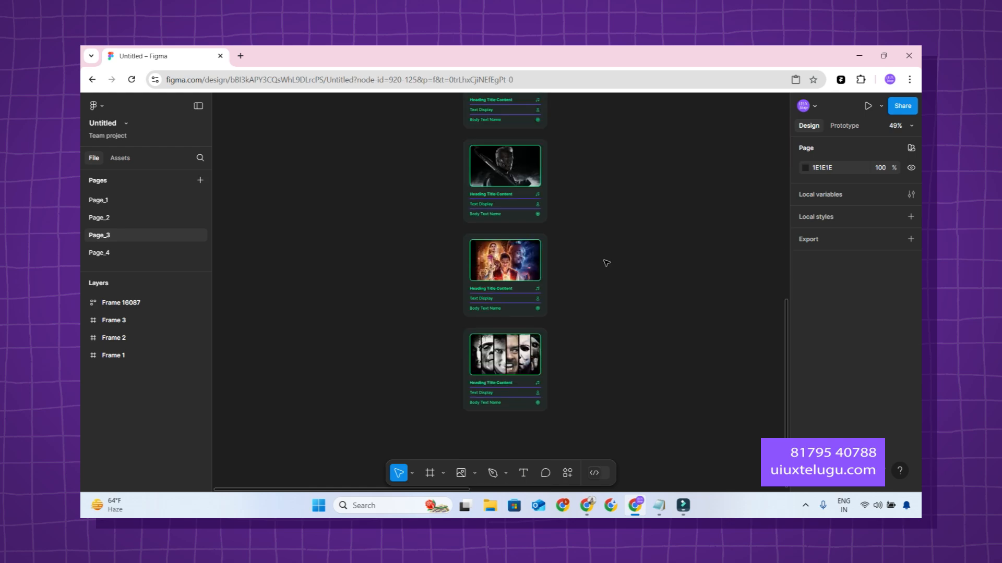
pyautogui.scroll(-2, 593, 279)
pyautogui.scroll(-3, 593, 280)
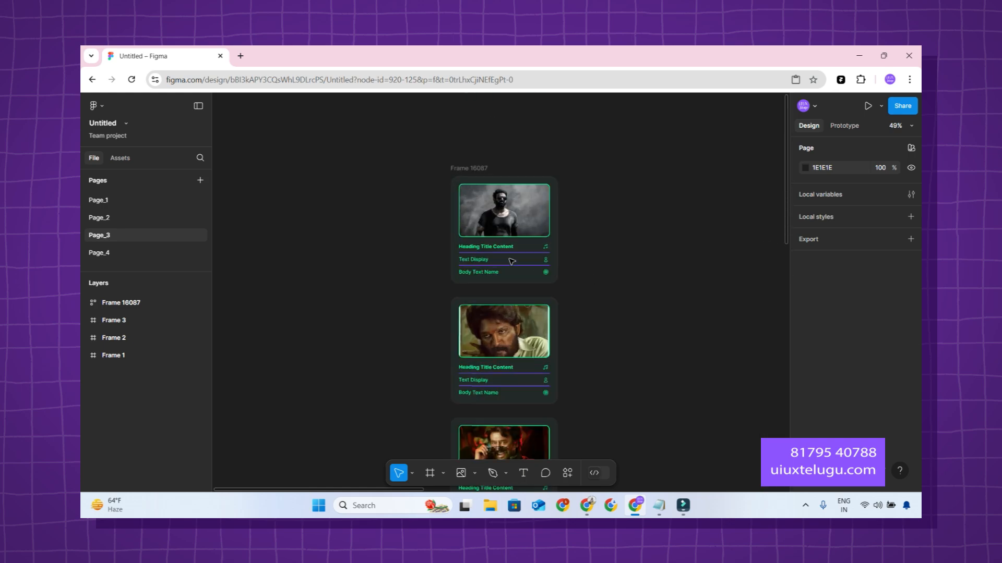
pyautogui.scroll(8, 510, 259)
pyautogui.scroll(-4, 510, 259)
pyautogui.scroll(3, 511, 260)
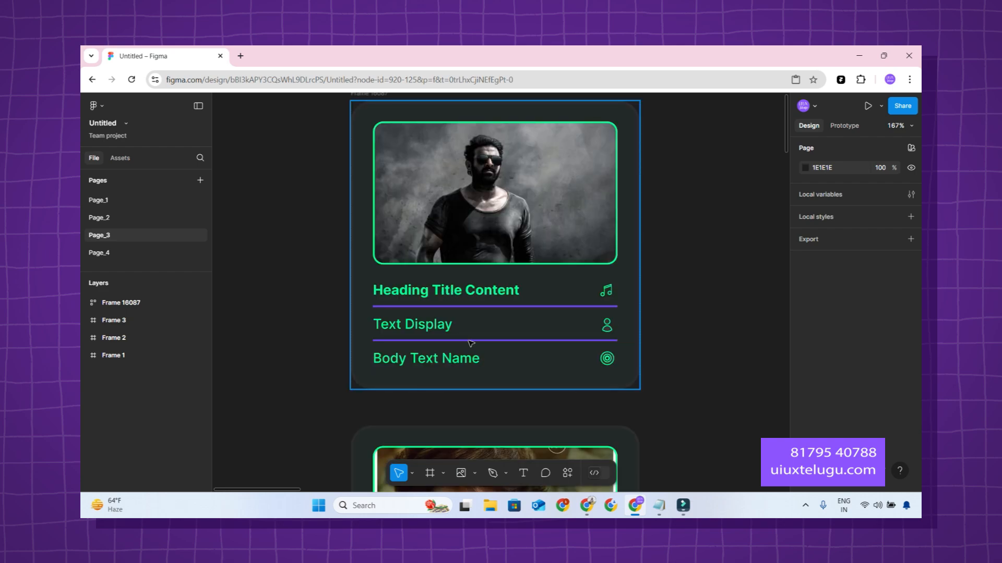
pyautogui.scroll(-15, 472, 349)
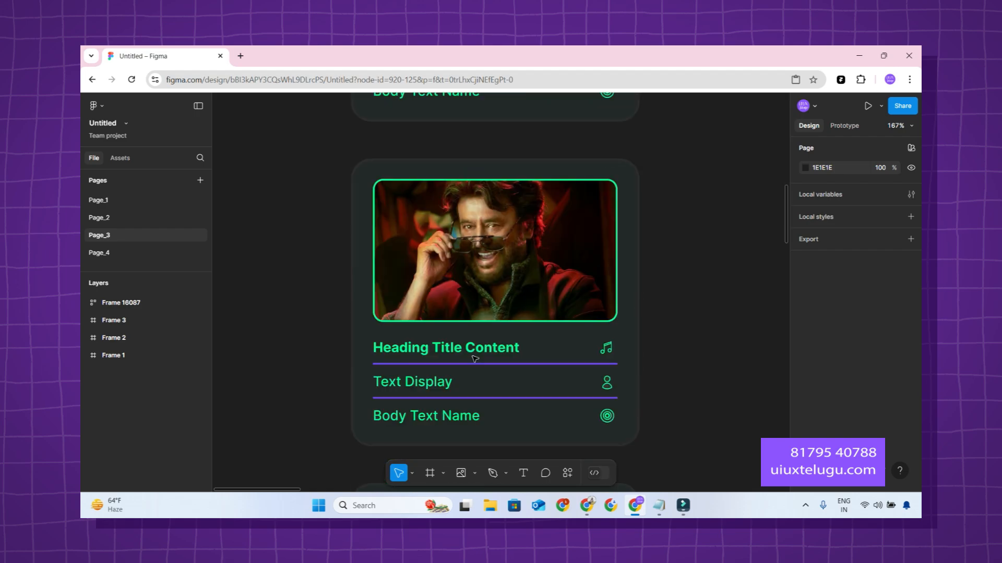
pyautogui.scroll(-15, 475, 359)
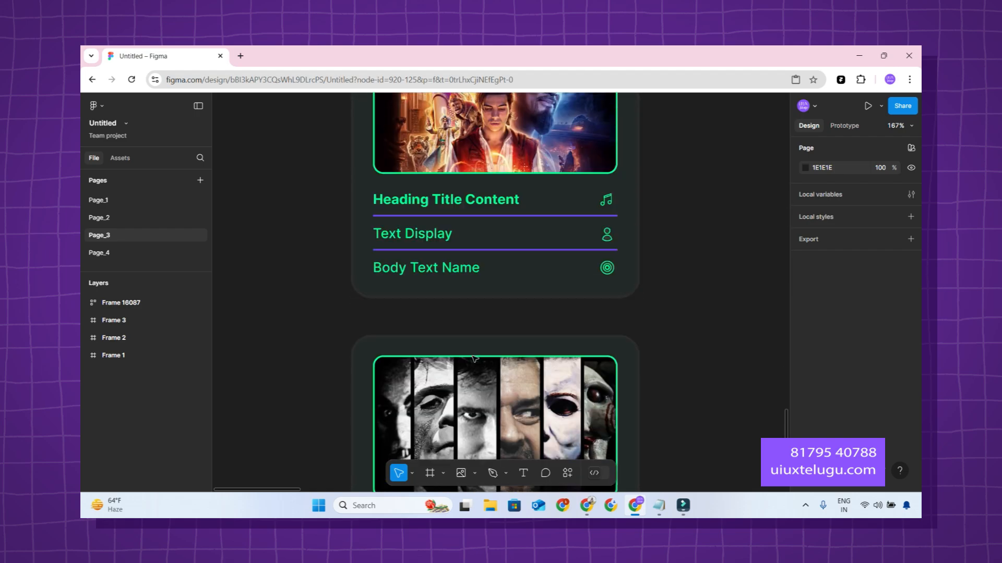
pyautogui.scroll(10, 475, 359)
pyautogui.scroll(-5, 474, 359)
pyautogui.scroll(6, 549, 233)
# Move the card column closer to Frame 1, with its upper edge roughly level with the three empty frames.
pyautogui.hscroll(4, 549, 233)
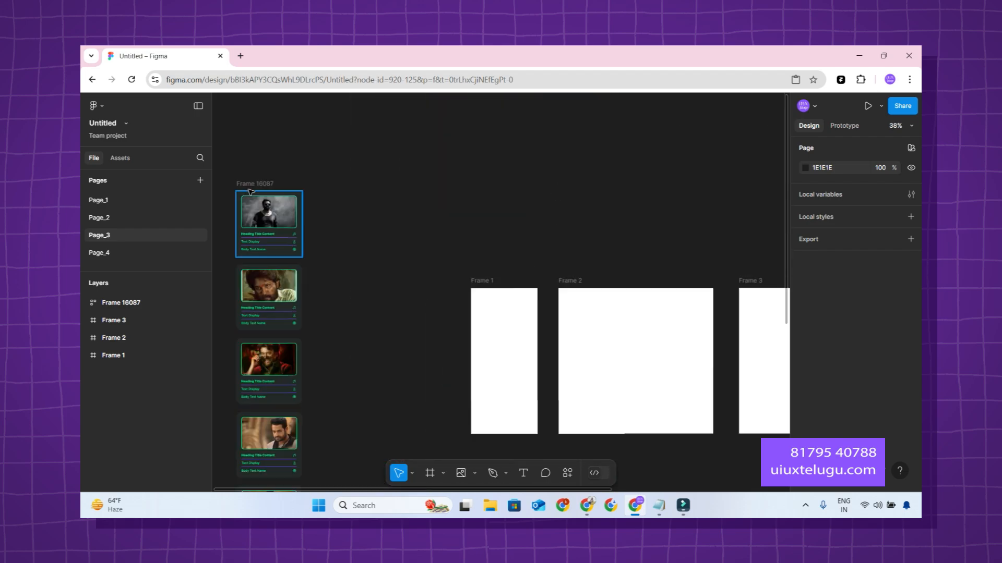
pyautogui.click(252, 185)
pyautogui.moveTo(252, 186); pyautogui.dragTo(364, 276)
pyautogui.click(454, 236)
pyautogui.moveTo(506, 249); pyautogui.dragTo(397, 211)
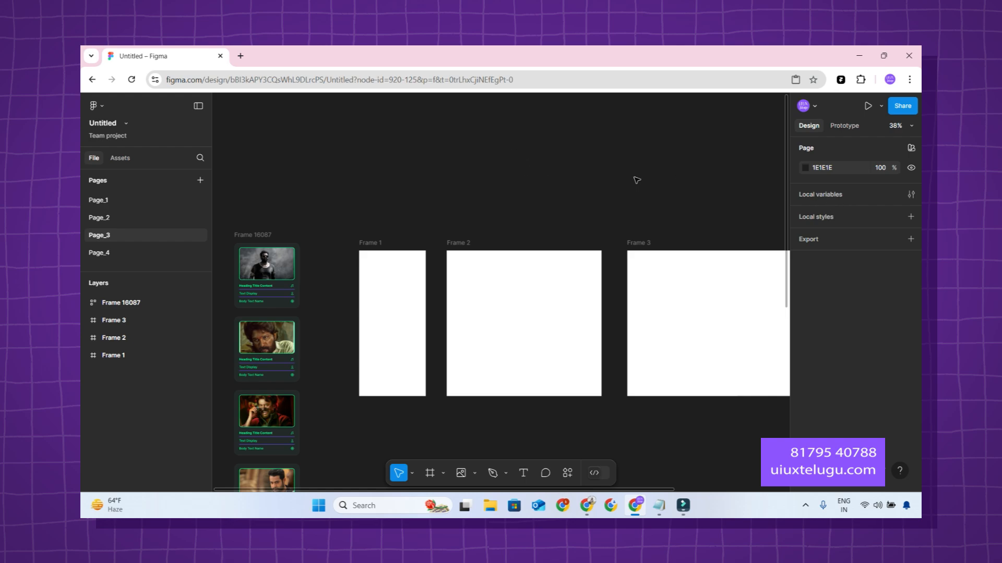
# Switch the browser to full screen, open the local variables, and move their window clear of the design properties.
pyautogui.press('F11')
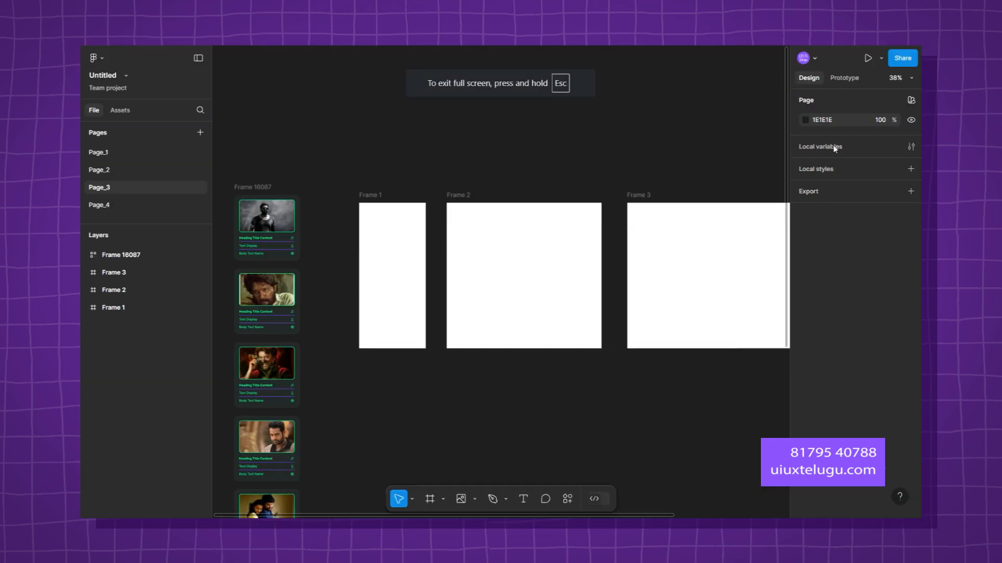
pyautogui.click(834, 148)
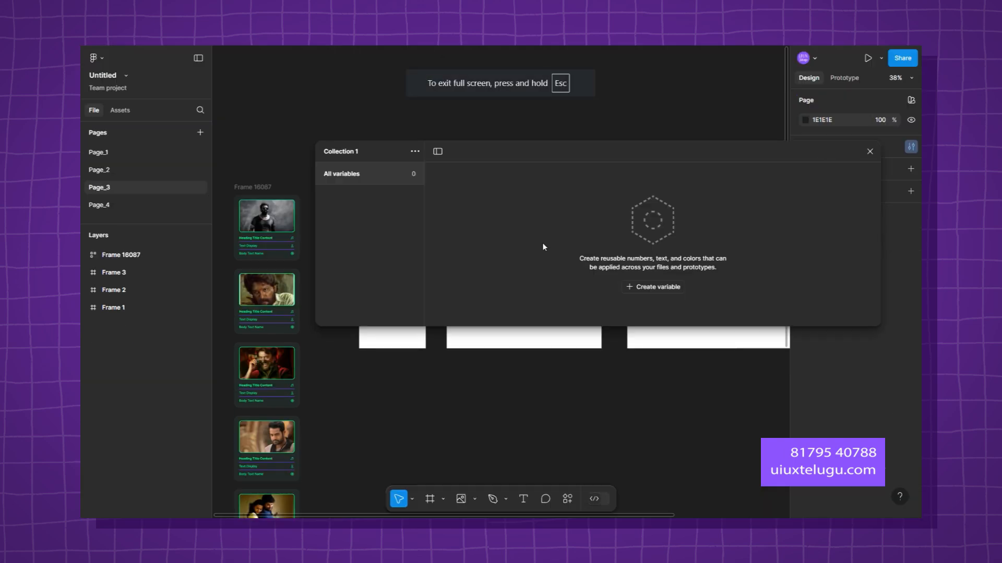
pyautogui.moveTo(475, 151); pyautogui.dragTo(373, 151)
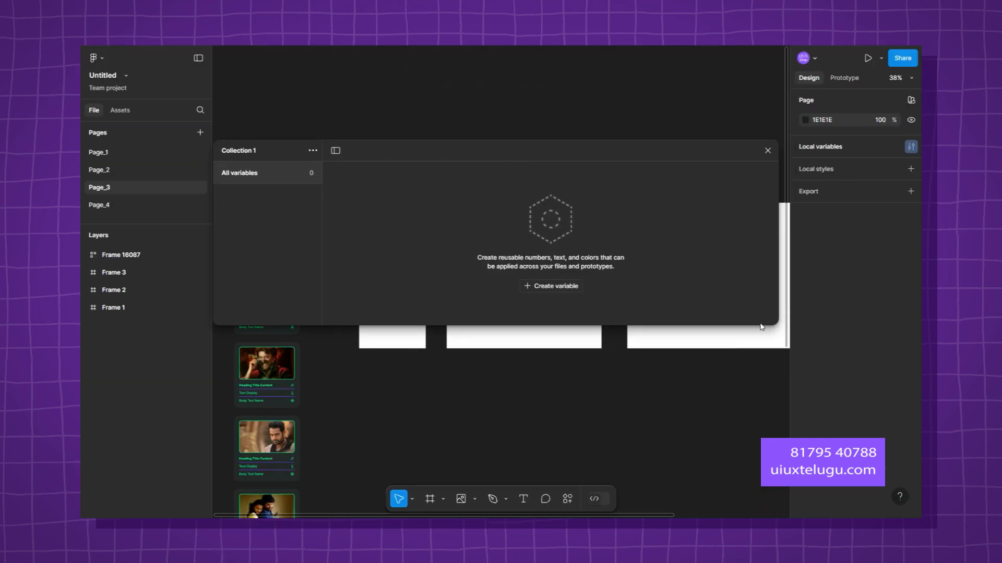
# Make the local variables window narrower and taller, and place it over the middle of the canvas.
pyautogui.moveTo(782, 326); pyautogui.dragTo(580, 379)
pyautogui.moveTo(435, 154); pyautogui.dragTo(595, 182)
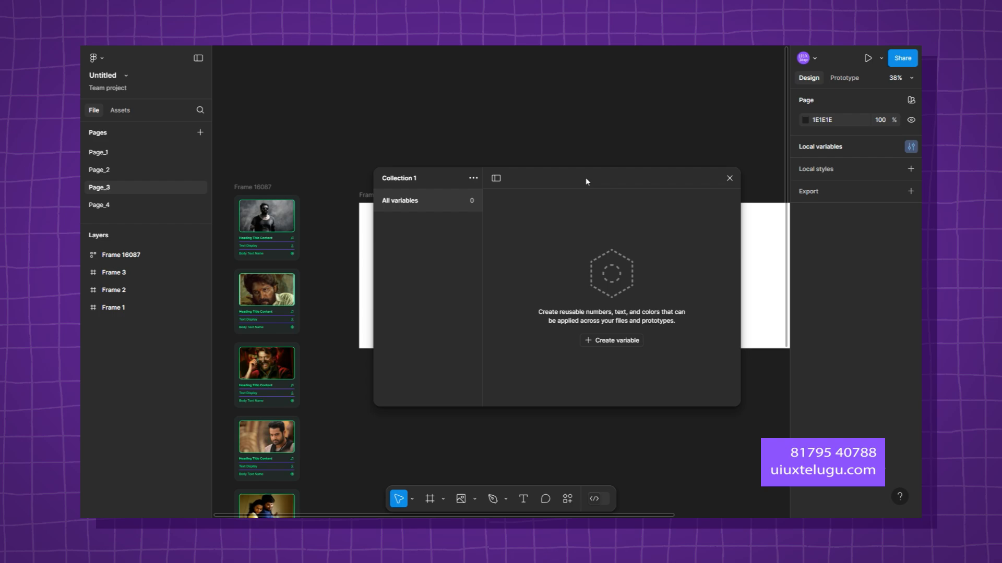
pyautogui.click(473, 178)
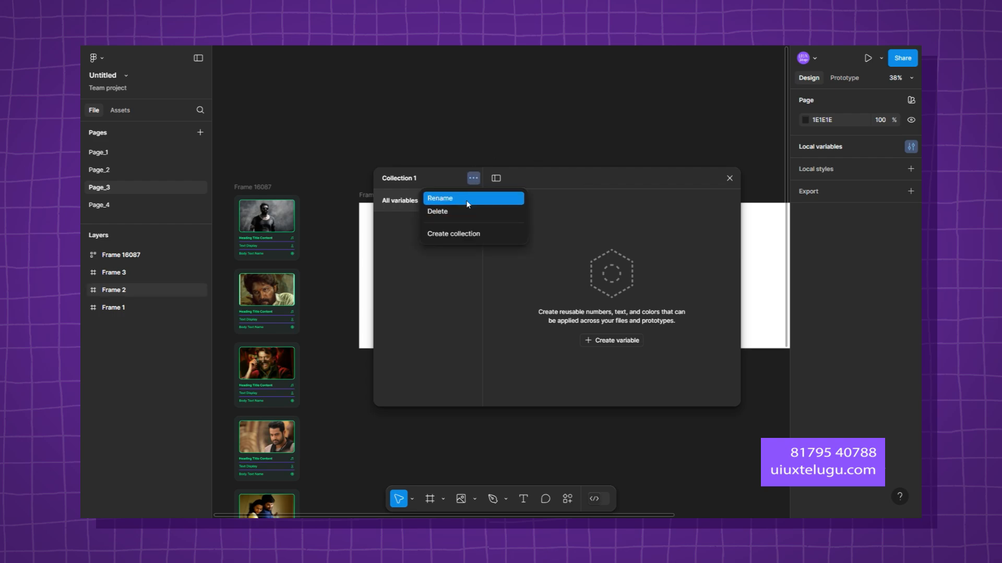
pyautogui.click(468, 200)
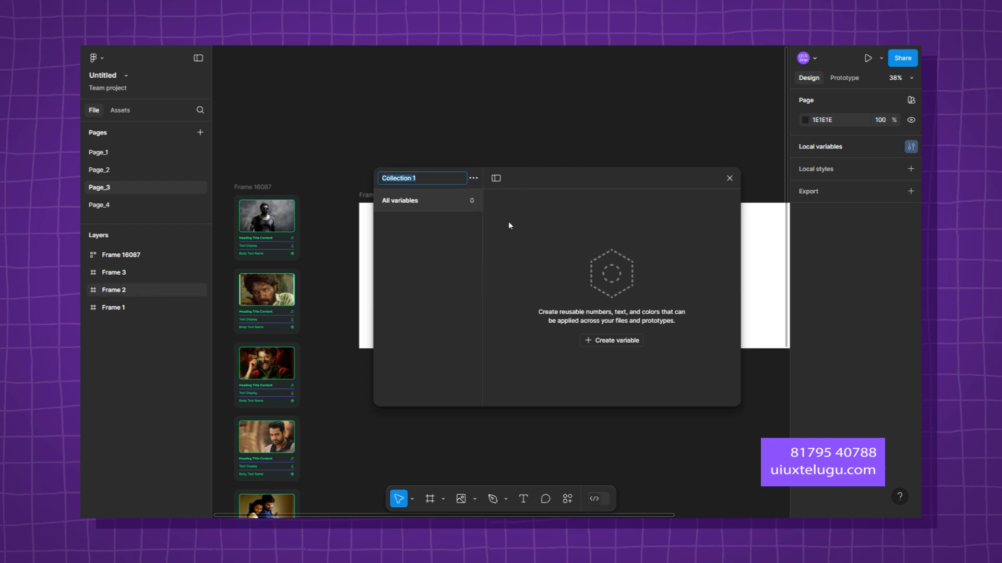
pyautogui.click(509, 222)
pyautogui.click(598, 342)
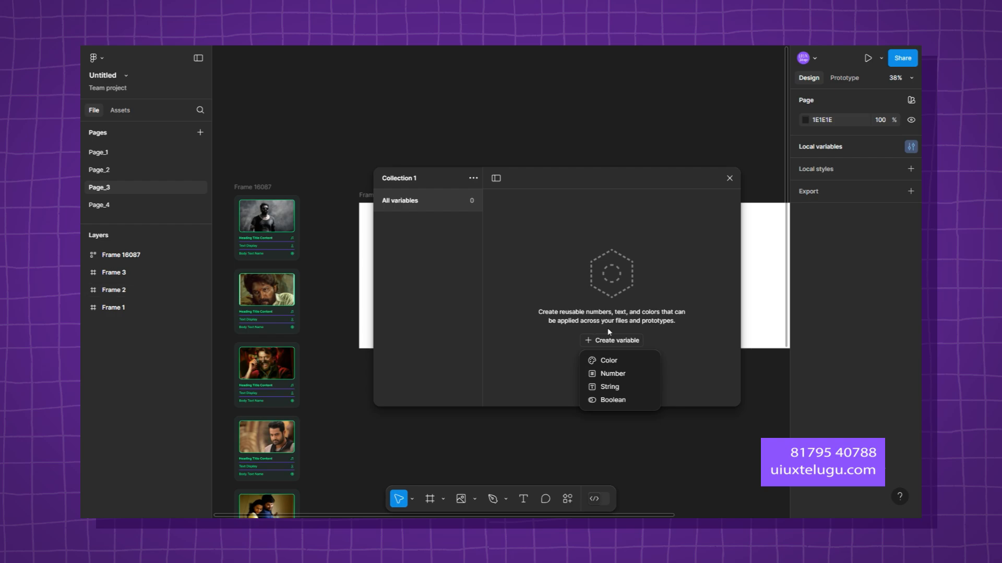
pyautogui.click(303, 113)
# Select the card column and briefly uncover the three frames to compare them with its width.
pyautogui.click(256, 188)
pyautogui.click(256, 188)
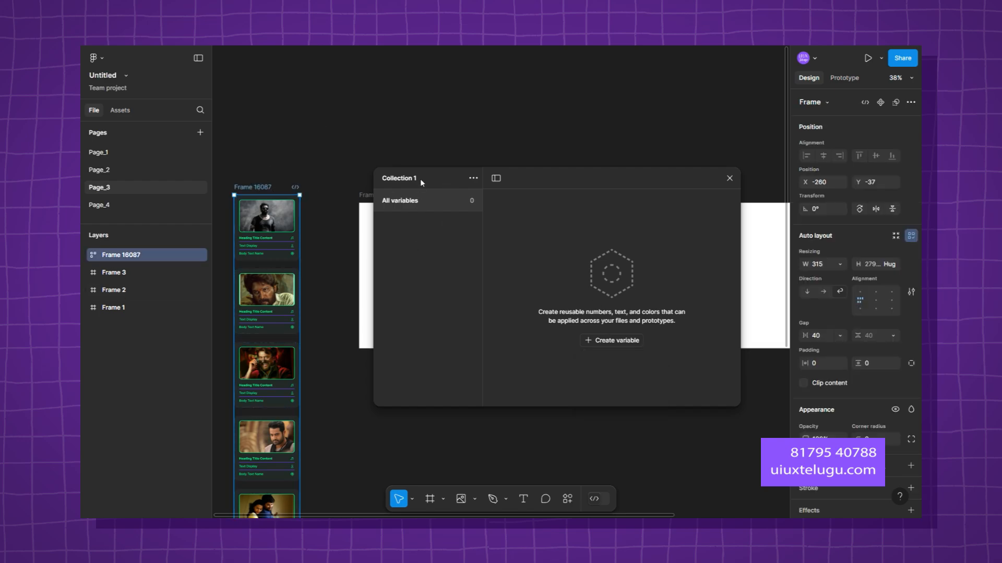
pyautogui.moveTo(588, 177); pyautogui.dragTo(586, 333)
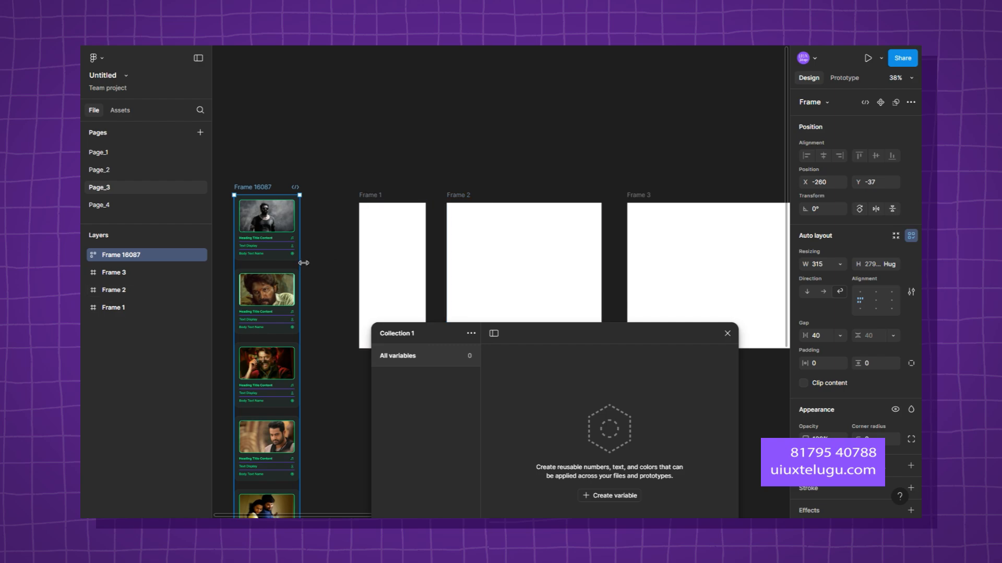
pyautogui.moveTo(568, 337); pyautogui.dragTo(557, 170)
# Create a number variable named breakpoint_Values in Collection 1.
pyautogui.click(603, 329)
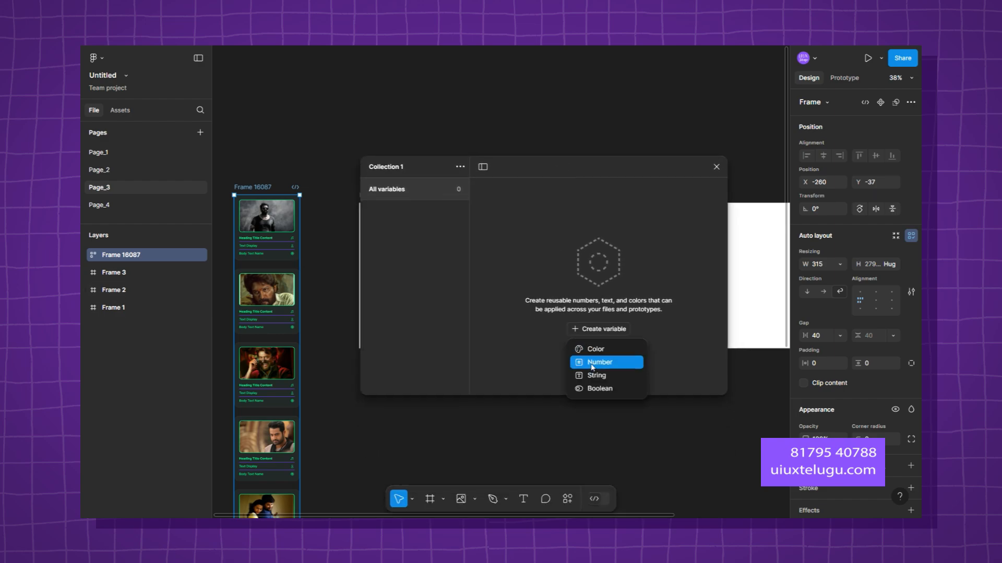
pyautogui.click(592, 348)
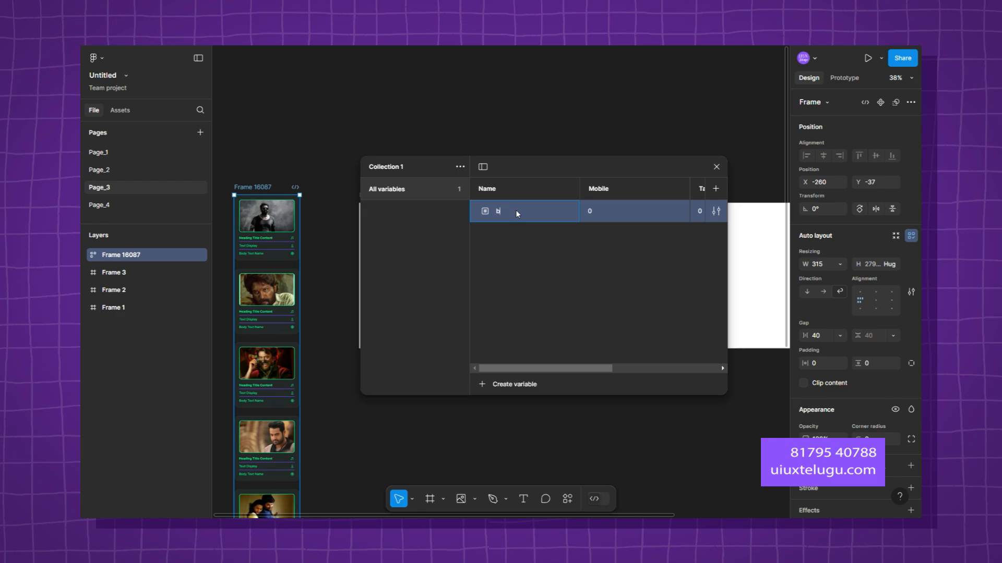
pyautogui.write('breakpoint')
pyautogui.write('_Values')
pyautogui.press('Return')
# Set the Mobile value of the breakpoint_Values variable to 315.
pyautogui.click(602, 214)
pyautogui.moveTo(604, 163); pyautogui.dragTo(575, 429)
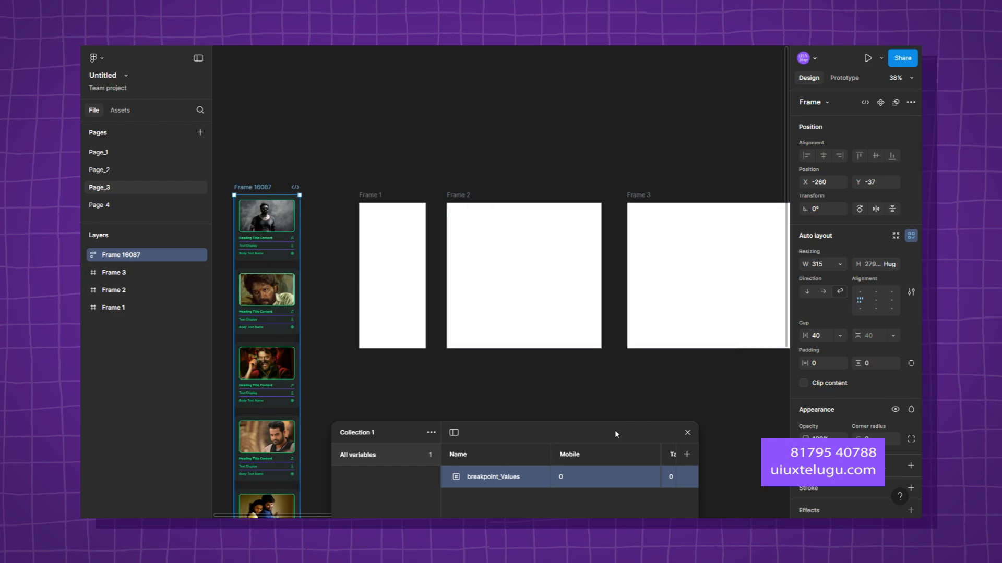
pyautogui.moveTo(617, 435); pyautogui.dragTo(551, 234)
pyautogui.click(512, 280)
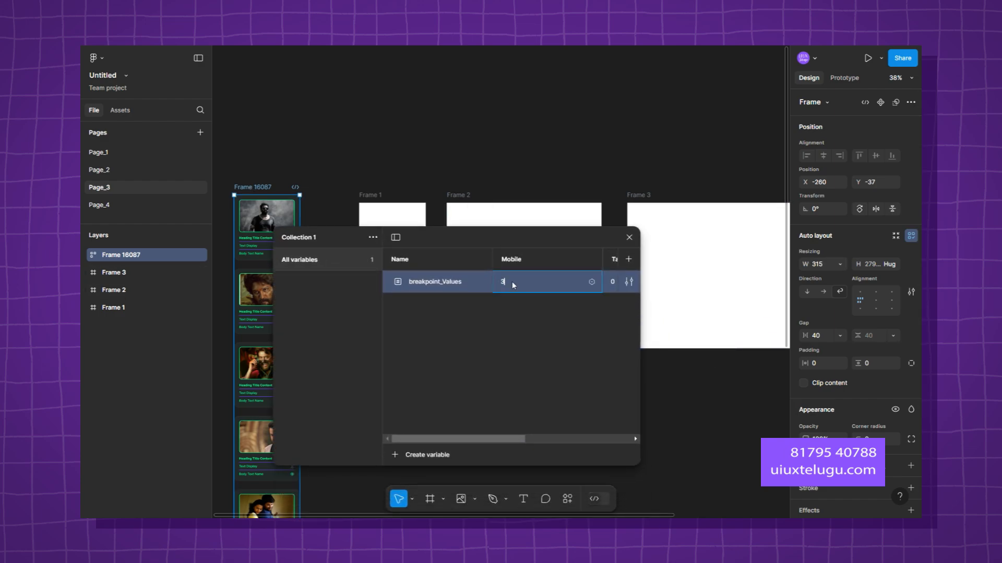
pyautogui.press('Return')
# Set the Tab value of breakpoint_Values to 744 and its Desktop value to 1440, and close the local variables.
pyautogui.moveTo(641, 462); pyautogui.dragTo(880, 415)
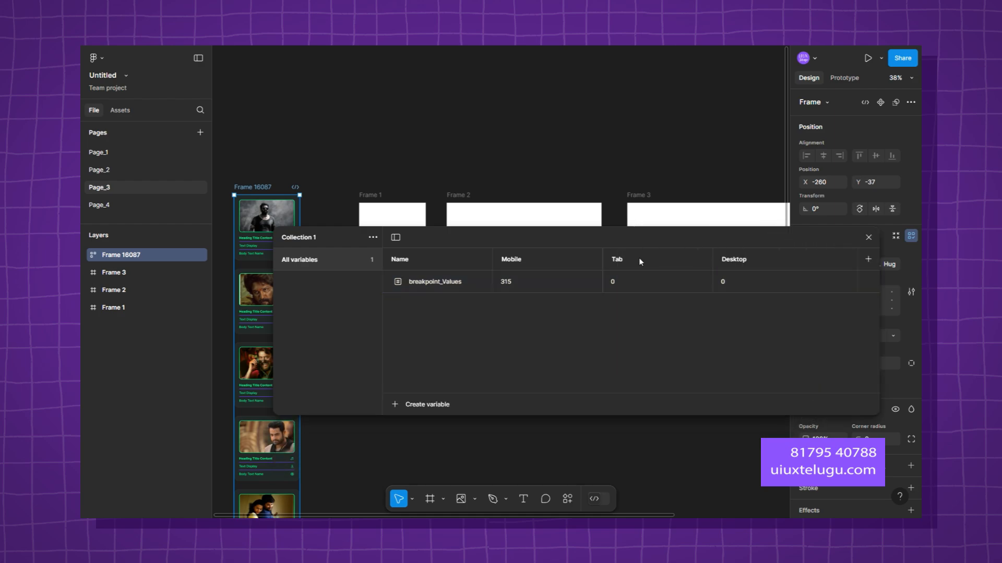
pyautogui.click(622, 281)
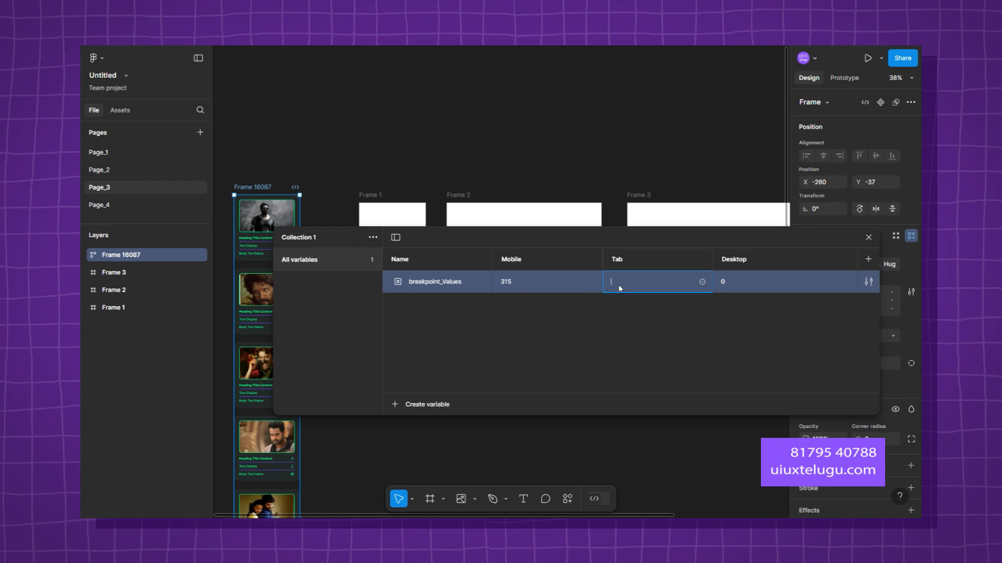
pyautogui.write('744')
pyautogui.press('Return')
pyautogui.click(753, 282)
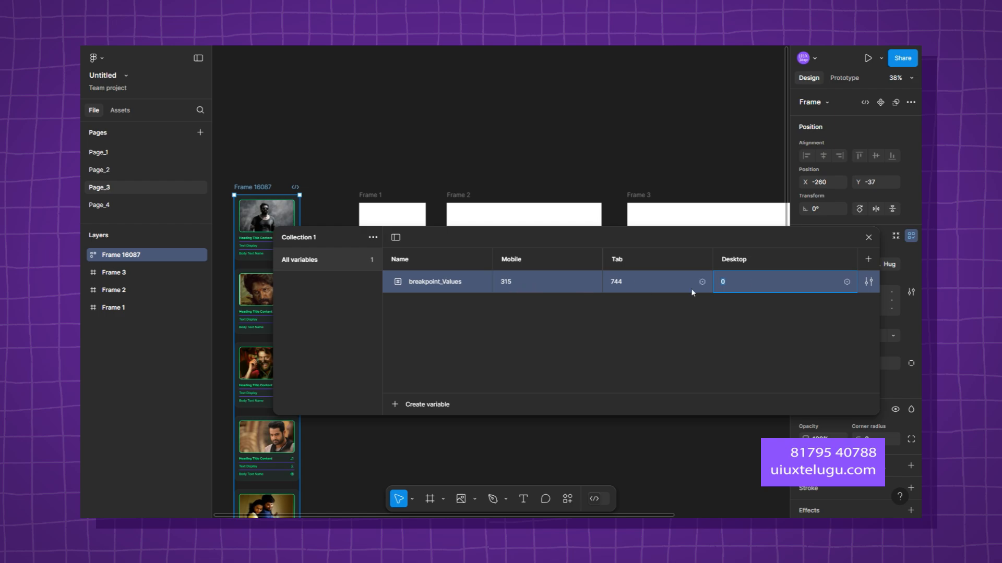
pyautogui.write('1440')
pyautogui.press('Return')
pyautogui.click(869, 239)
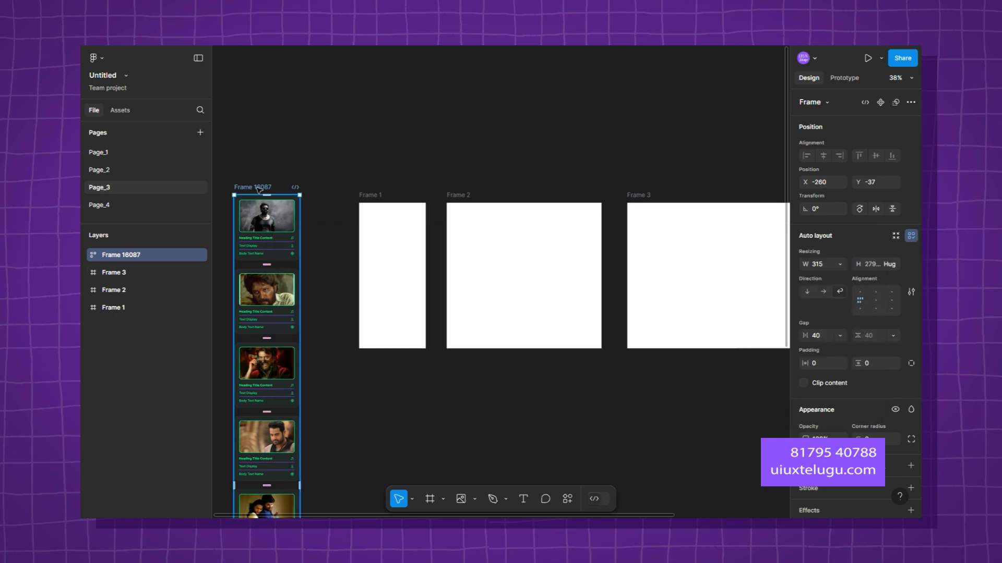
# Rename the card column from its automatic name to Frame.
pyautogui.doubleClick(259, 187)
pyautogui.write('Frame')
pyautogui.press('Return')
# Bind the card column's width to the breakpoint_Values variable and move the column closer to Frame 1.
pyautogui.scroll(-2, 862, 246)
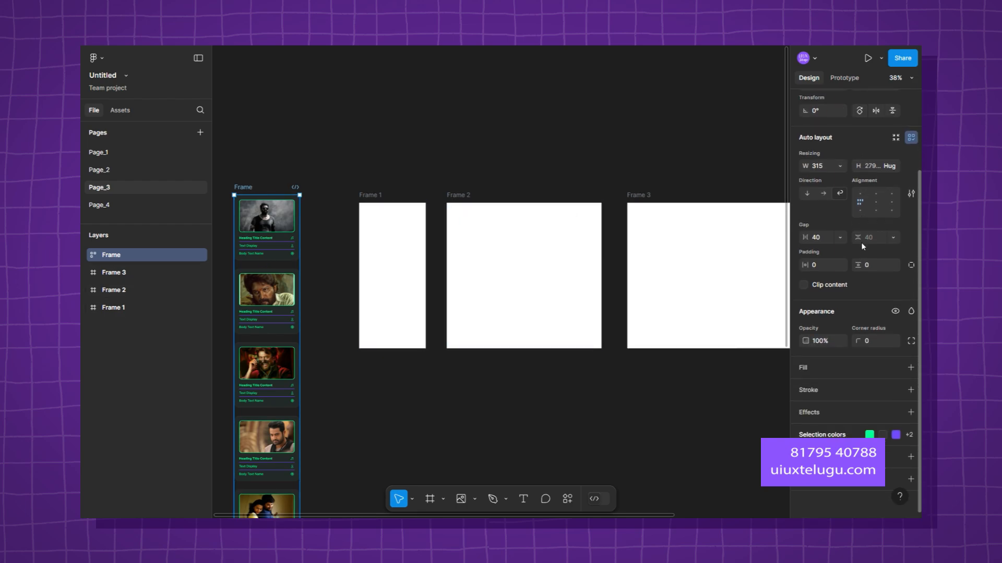
pyautogui.click(840, 166)
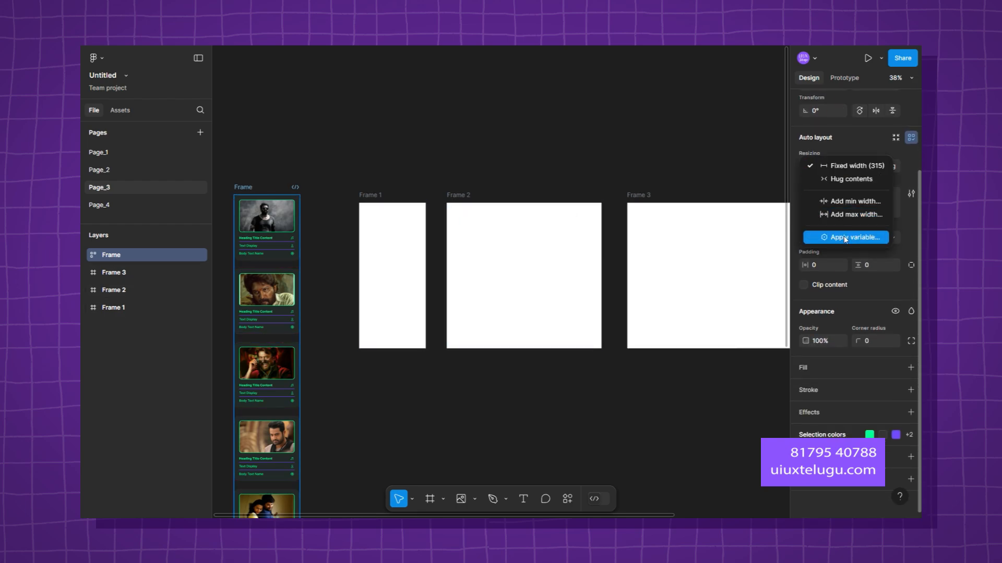
pyautogui.click(845, 239)
pyautogui.click(848, 233)
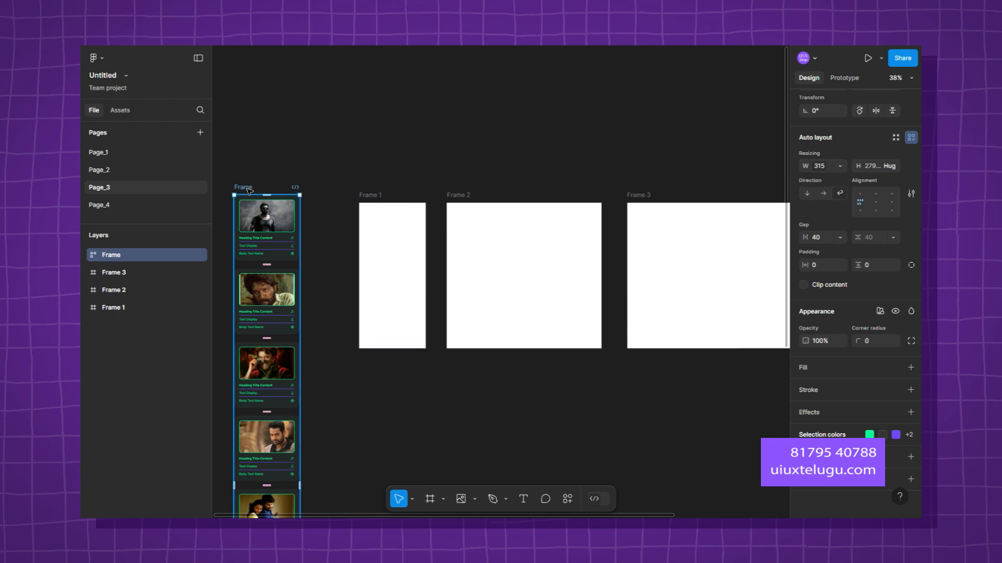
pyautogui.moveTo(248, 189); pyautogui.dragTo(282, 209)
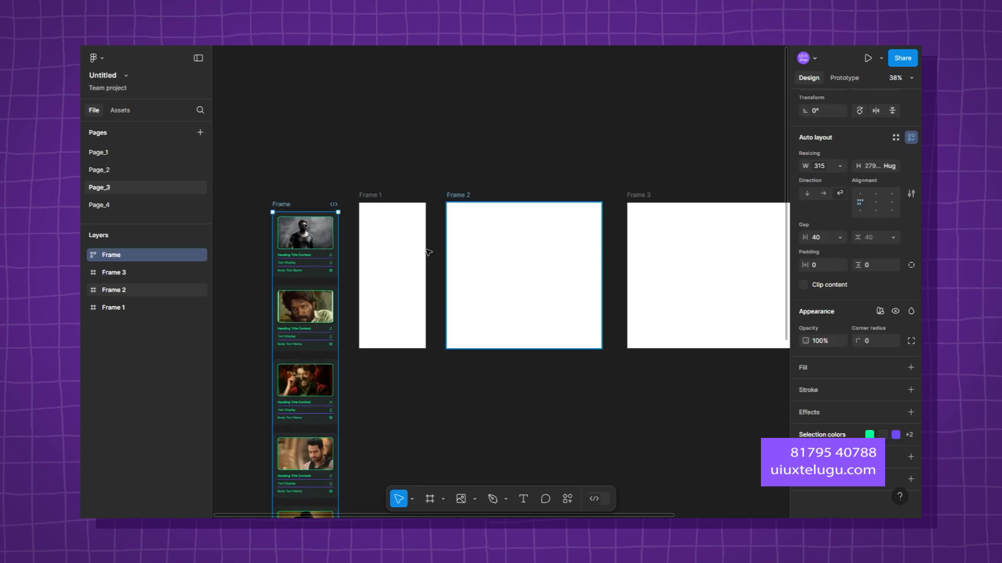
# Fill the three empty frames together with the dark grey 2B2B2B.
pyautogui.scroll(2, 372, 242)
pyautogui.click(390, 227)
pyautogui.keyDown('shift'); pyautogui.click(546, 235); pyautogui.keyUp('shift')
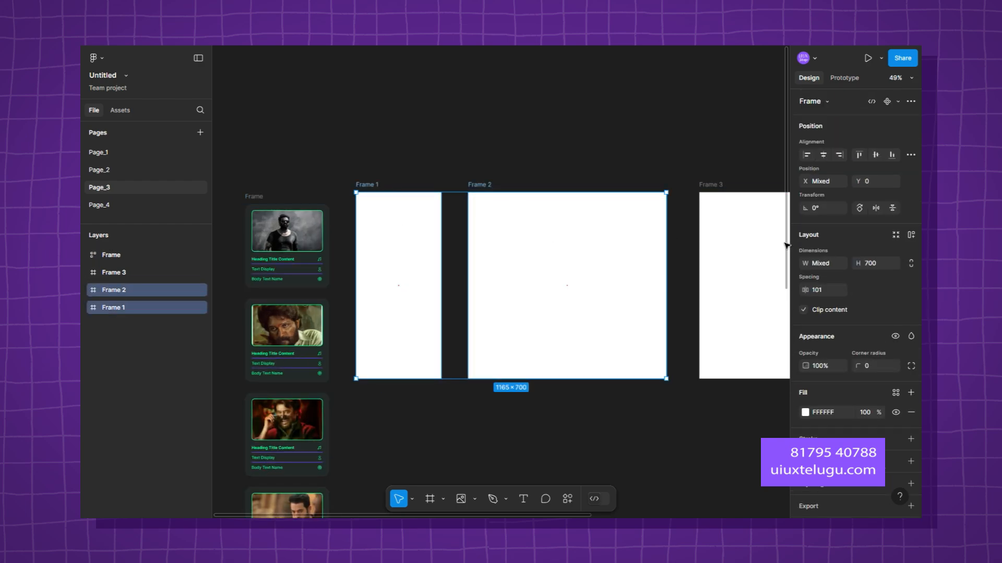
pyautogui.keyDown('shift'); pyautogui.click(758, 246); pyautogui.keyUp('shift')
pyautogui.scroll(-2, 856, 287)
pyautogui.click(805, 385)
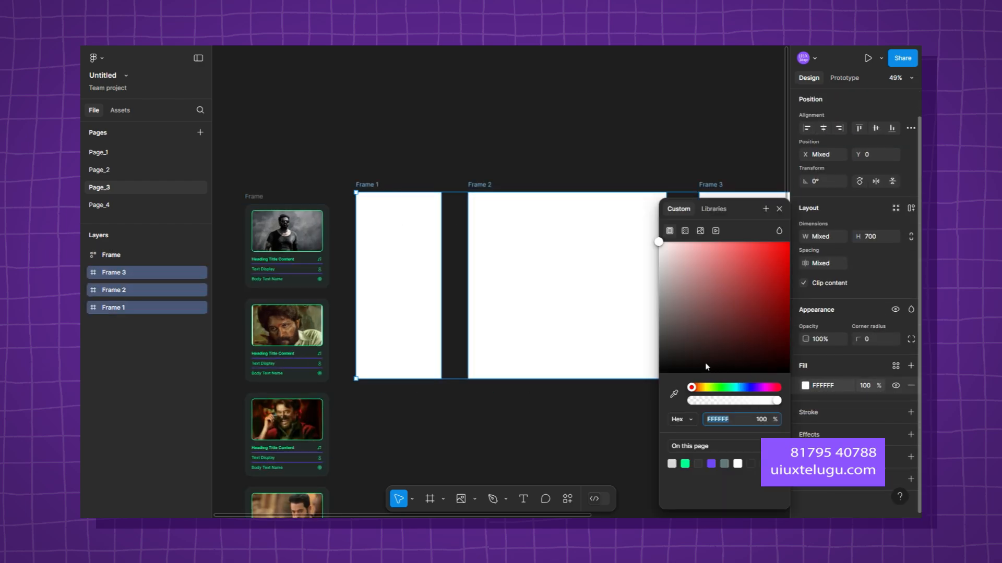
pyautogui.moveTo(706, 362); pyautogui.dragTo(641, 355)
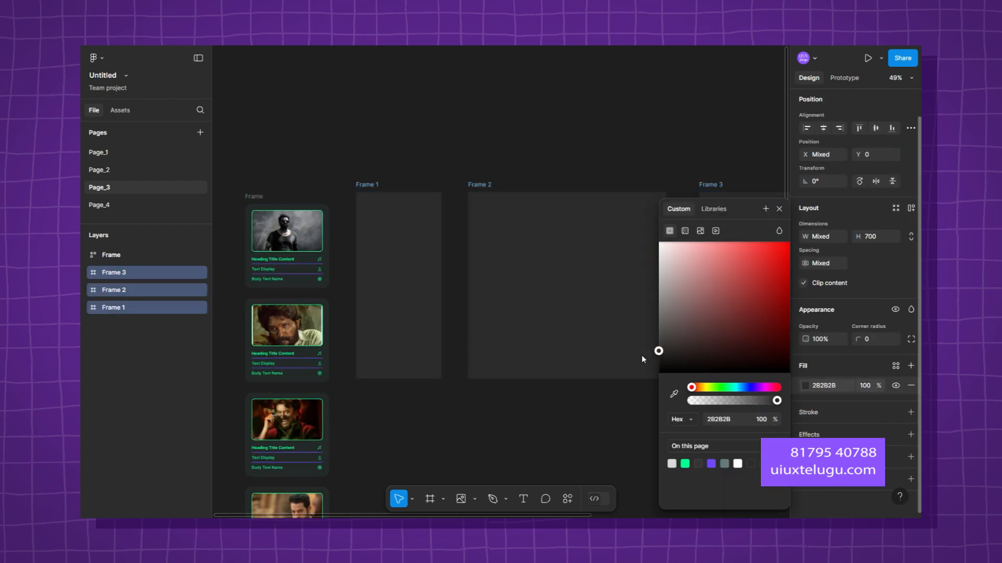
pyautogui.click(619, 402)
# Lighten the page background to the grey 535353.
pyautogui.click(804, 119)
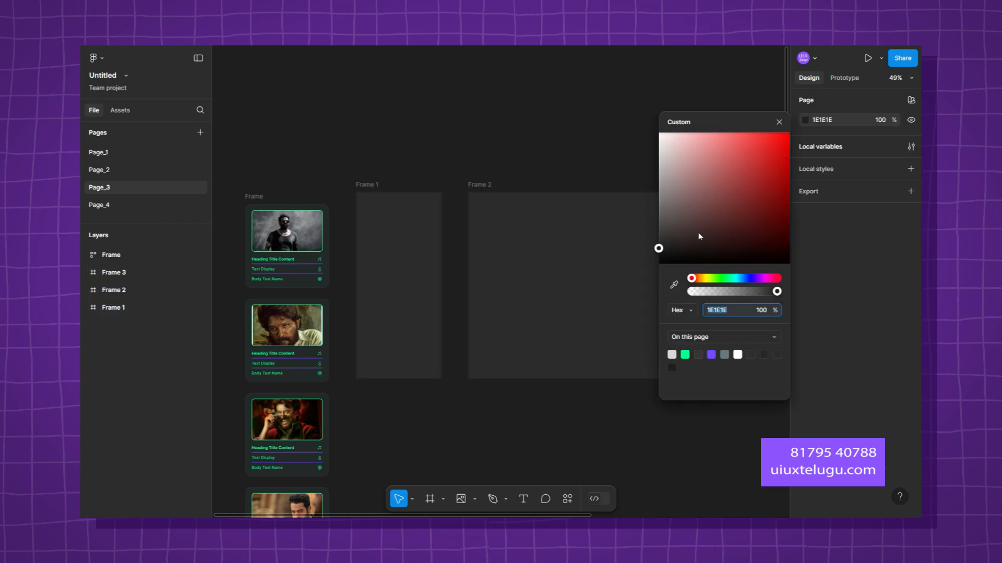
pyautogui.moveTo(698, 232); pyautogui.dragTo(627, 224)
pyautogui.click(493, 124)
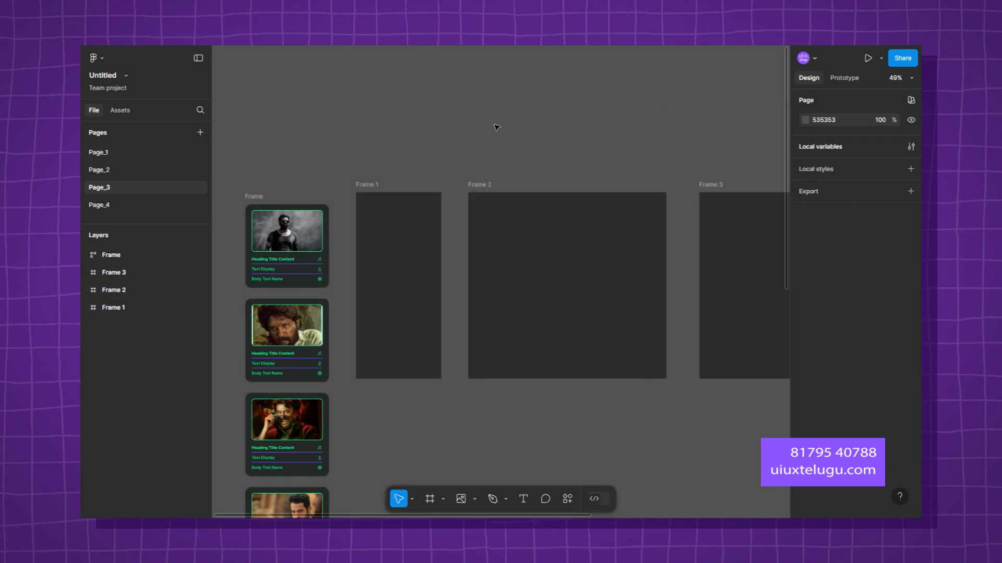
# Darken the fill of Frame 1, Frame 2 and Frame 3 to 191919.
pyautogui.moveTo(370, 154); pyautogui.dragTo(834, 377)
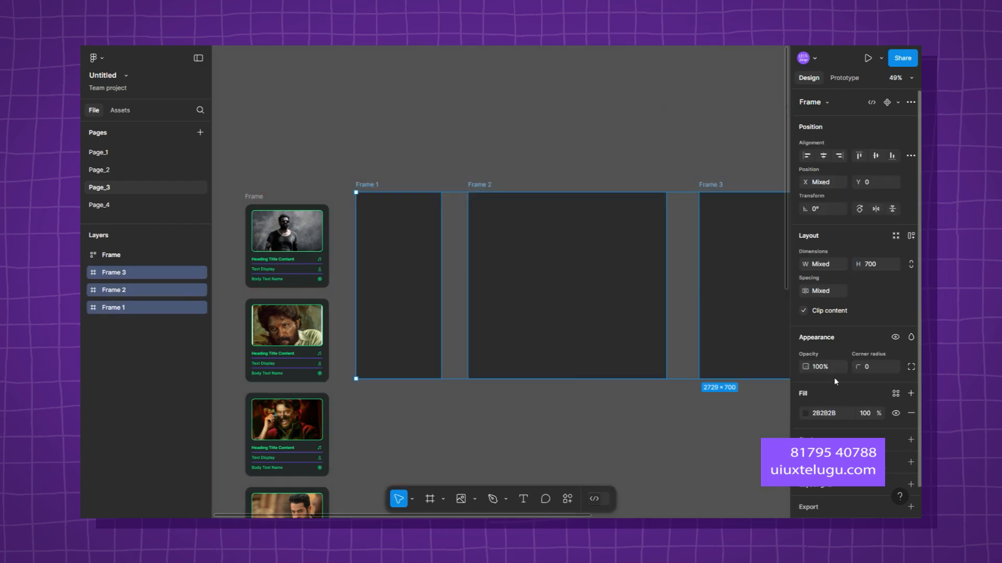
pyautogui.click(807, 413)
pyautogui.moveTo(678, 345); pyautogui.dragTo(639, 364)
pyautogui.click(658, 406)
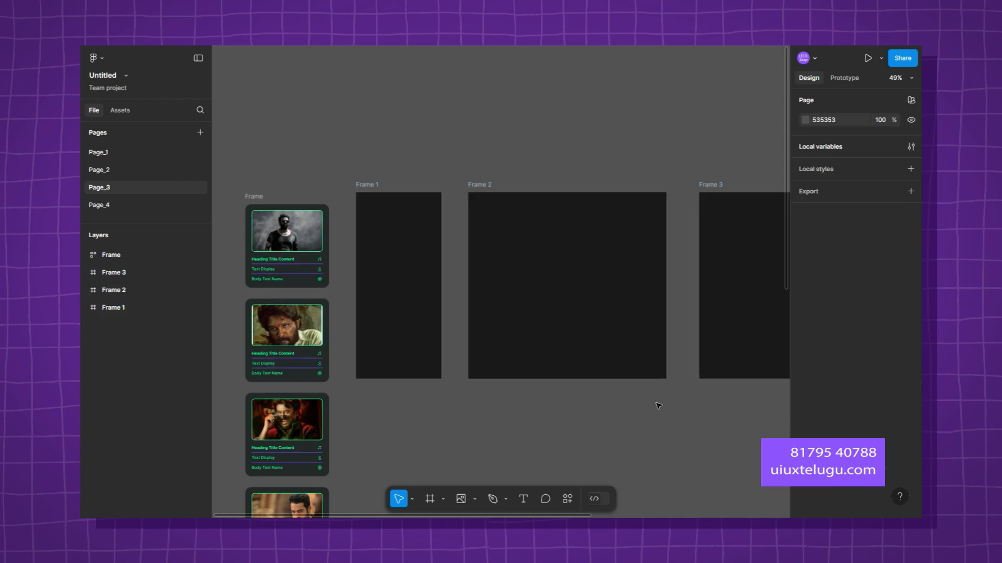
# Place the card column inside Frame 1, and move Frame 1 away from Frame 2 to X 24.
pyautogui.click(253, 197)
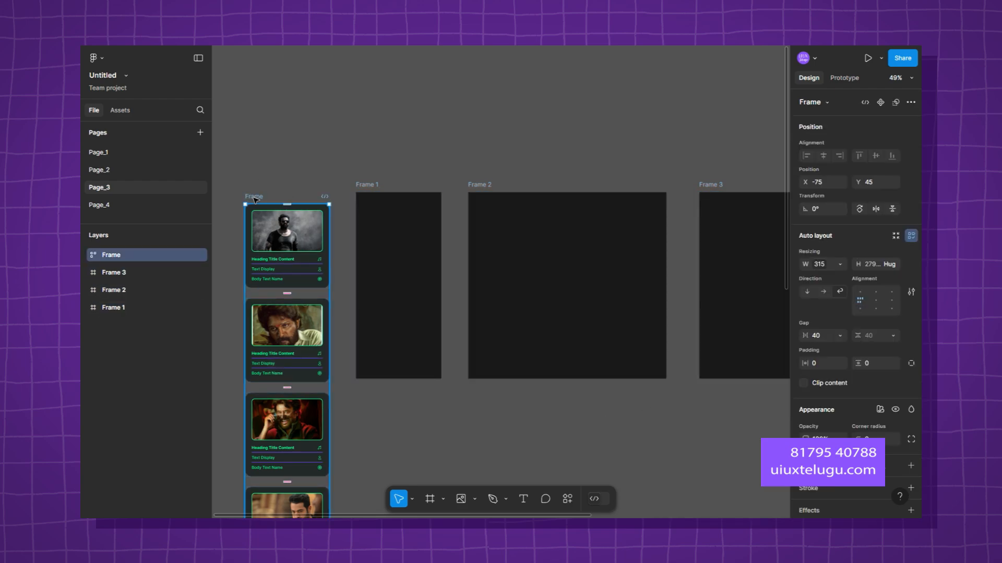
pyautogui.moveTo(254, 199); pyautogui.dragTo(394, 220)
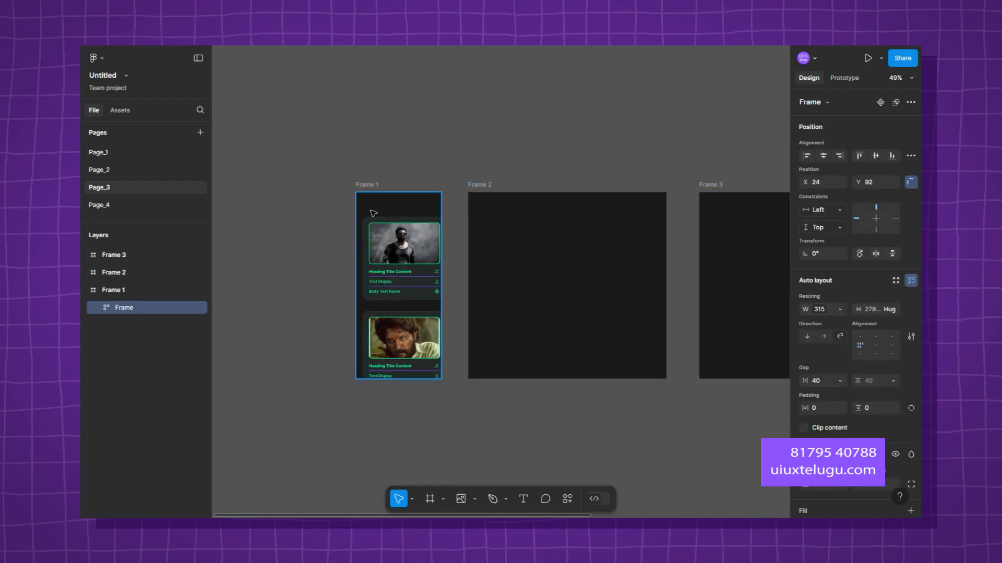
pyautogui.click(369, 186)
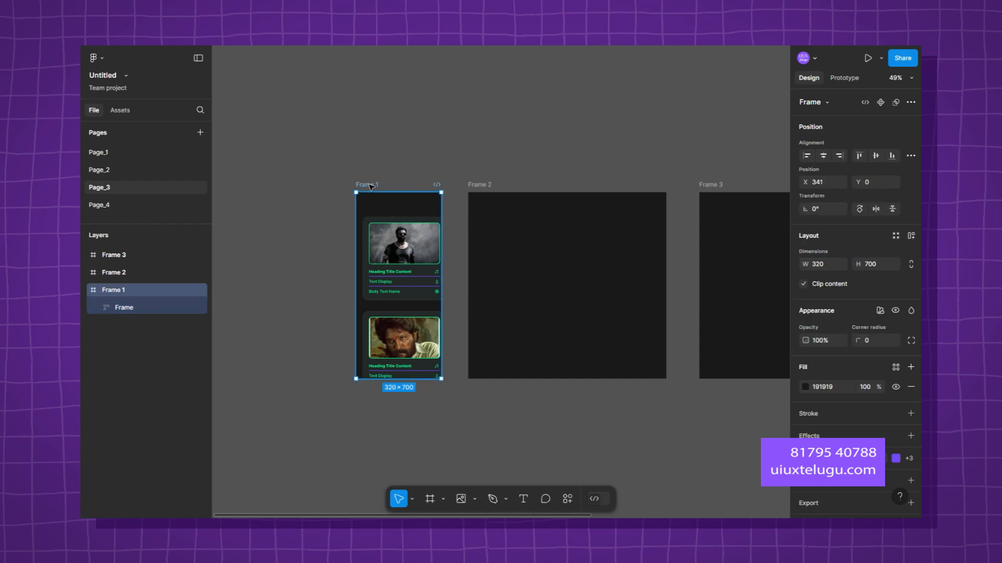
pyautogui.moveTo(368, 187); pyautogui.dragTo(286, 187)
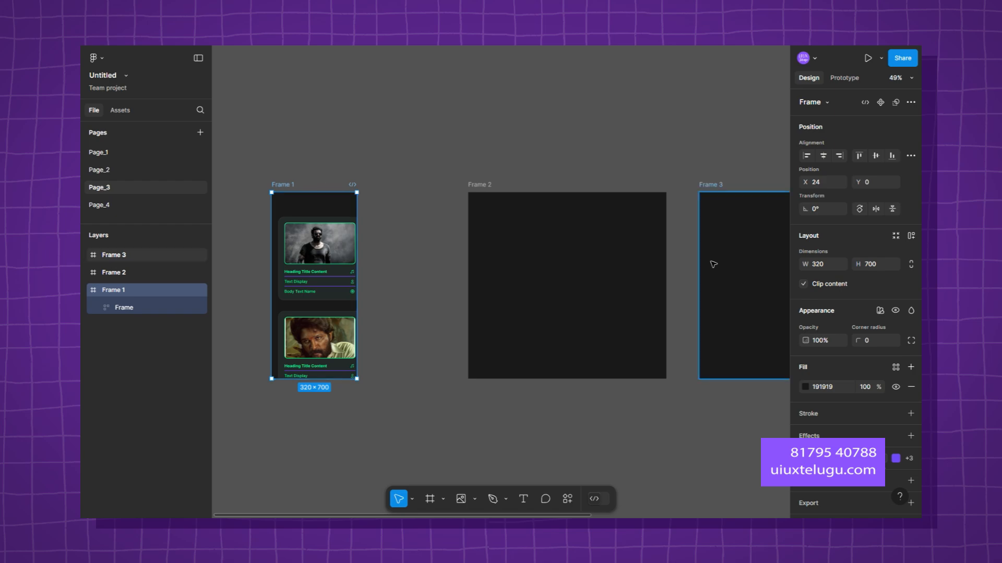
# Enlarge Frame 1 to about 393 × 1114 and centre the card column horizontally inside it.
pyautogui.moveTo(805, 264); pyautogui.dragTo(889, 265)
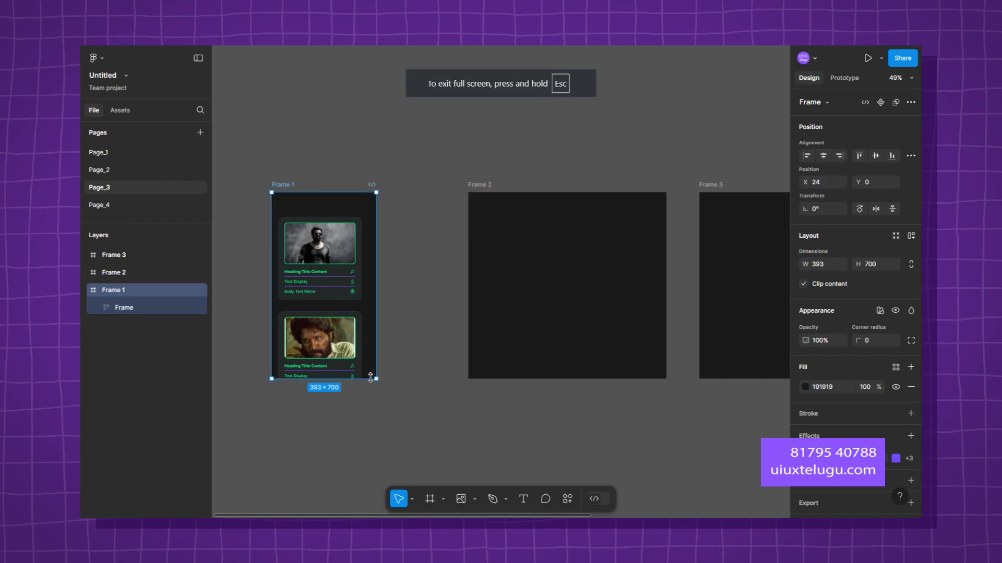
pyautogui.moveTo(371, 379); pyautogui.dragTo(351, 489)
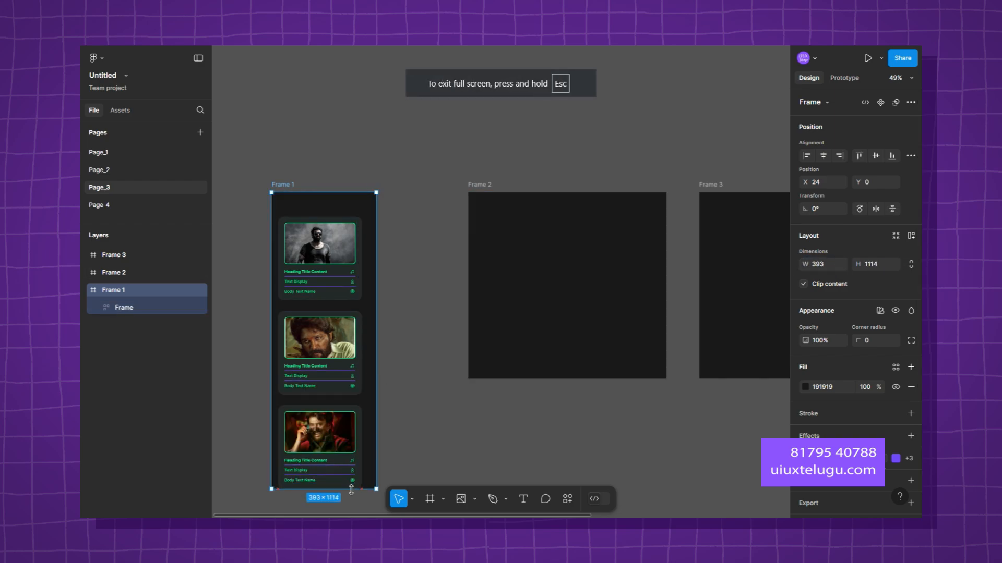
pyautogui.click(342, 259)
pyautogui.moveTo(331, 246); pyautogui.dragTo(334, 250)
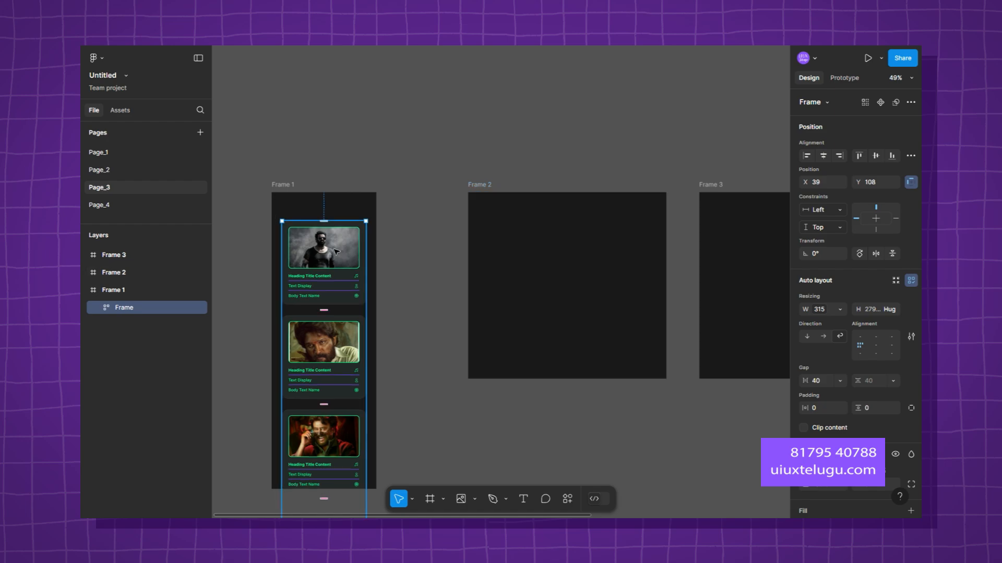
pyautogui.click(281, 184)
pyautogui.click(340, 262)
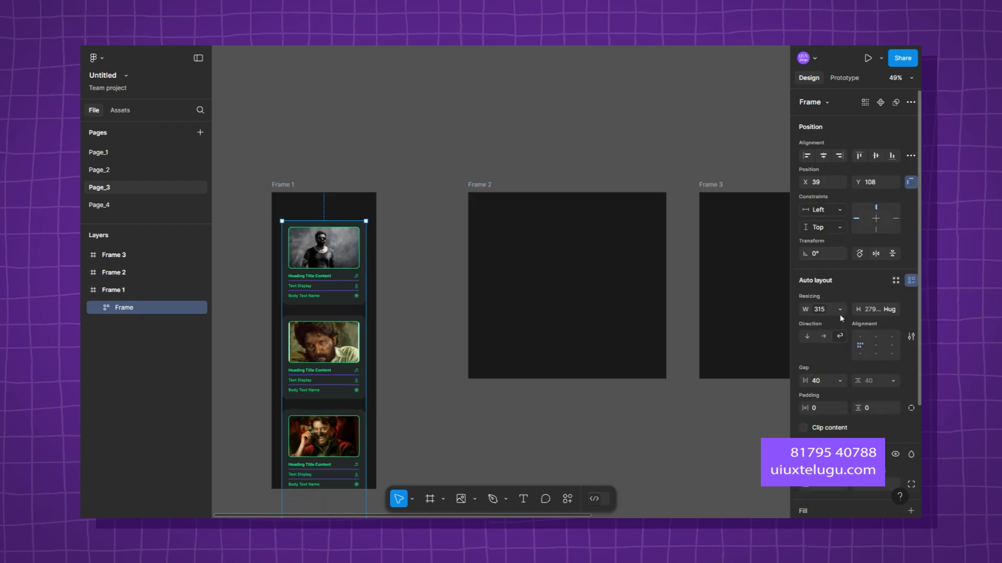
pyautogui.click(282, 185)
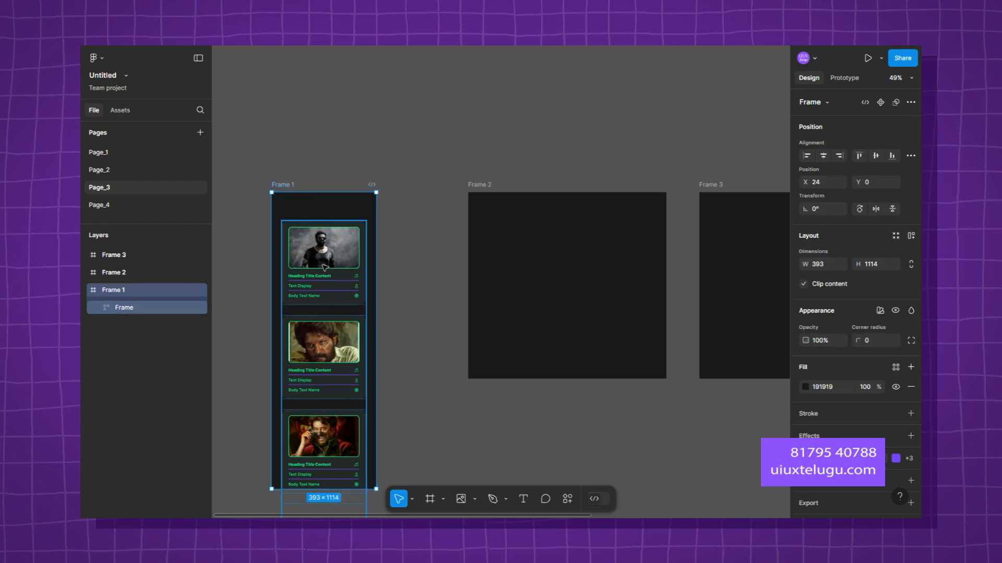
pyautogui.press('Return')
pyautogui.click(282, 186)
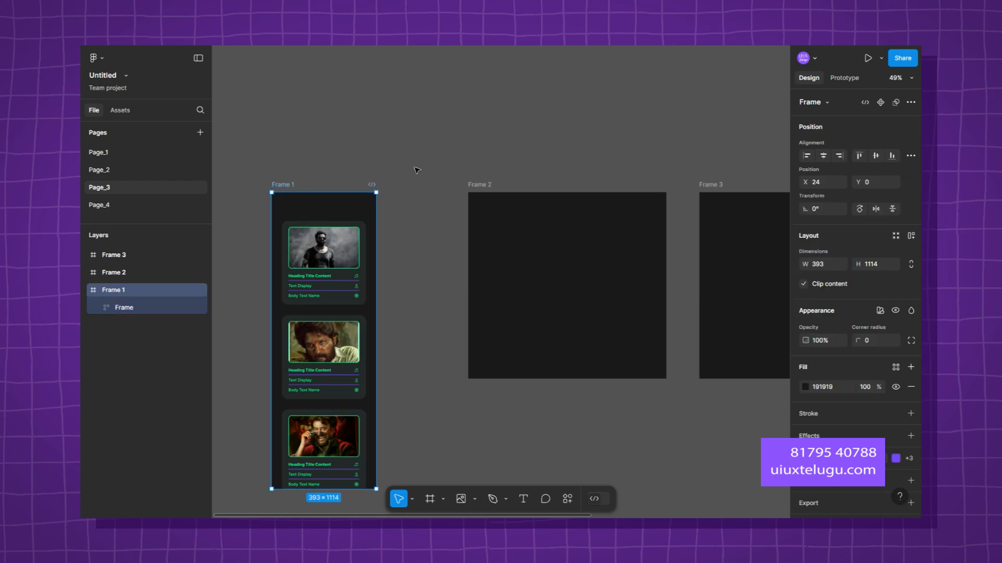
# Set Frame 1 to the Mobile mode of Collection 1, and move the card column into Frame 2.
pyautogui.click(416, 167)
pyautogui.click(282, 186)
pyautogui.click(880, 311)
pyautogui.moveTo(855, 350)
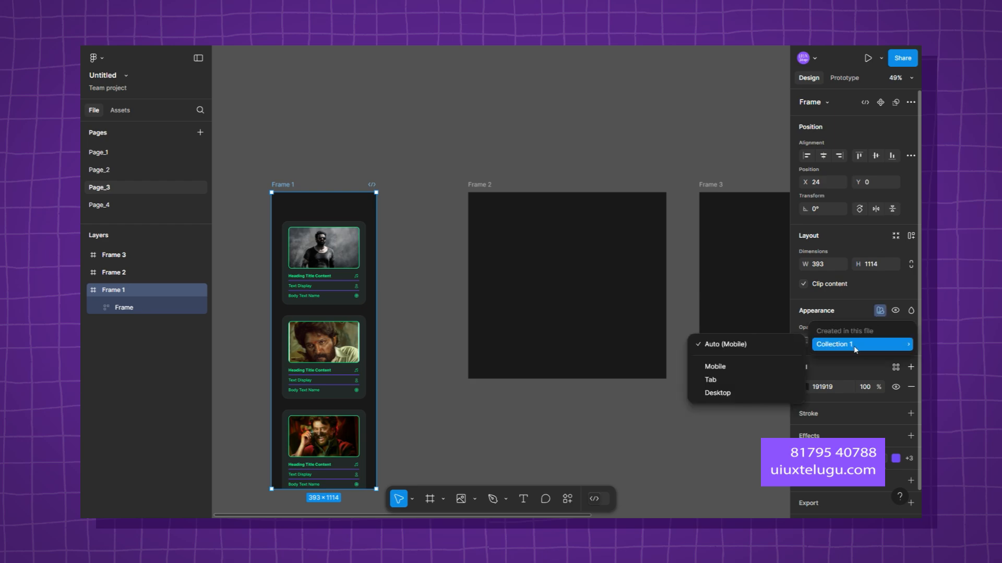
pyautogui.click(760, 366)
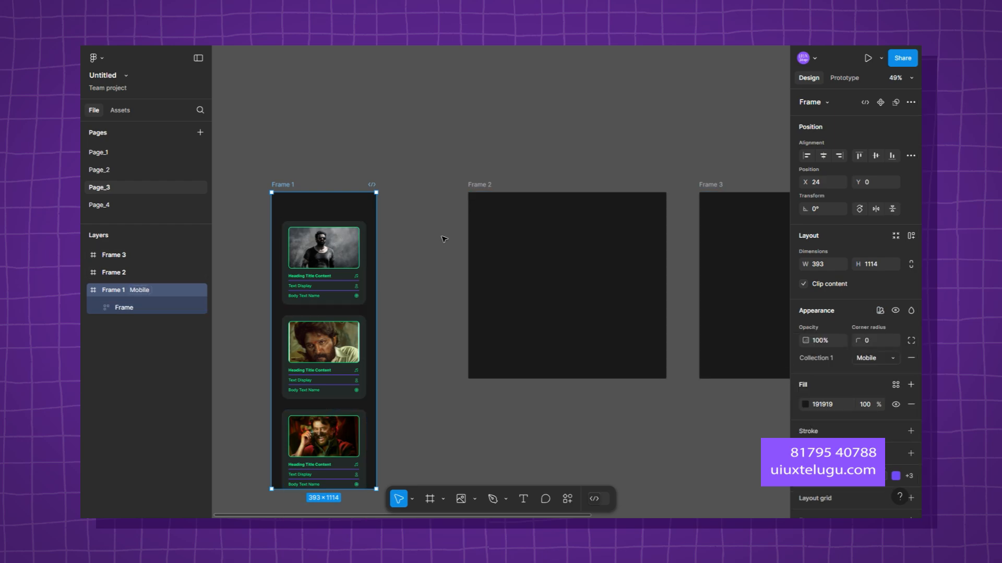
pyautogui.click(333, 236)
pyautogui.moveTo(340, 228); pyautogui.dragTo(554, 244)
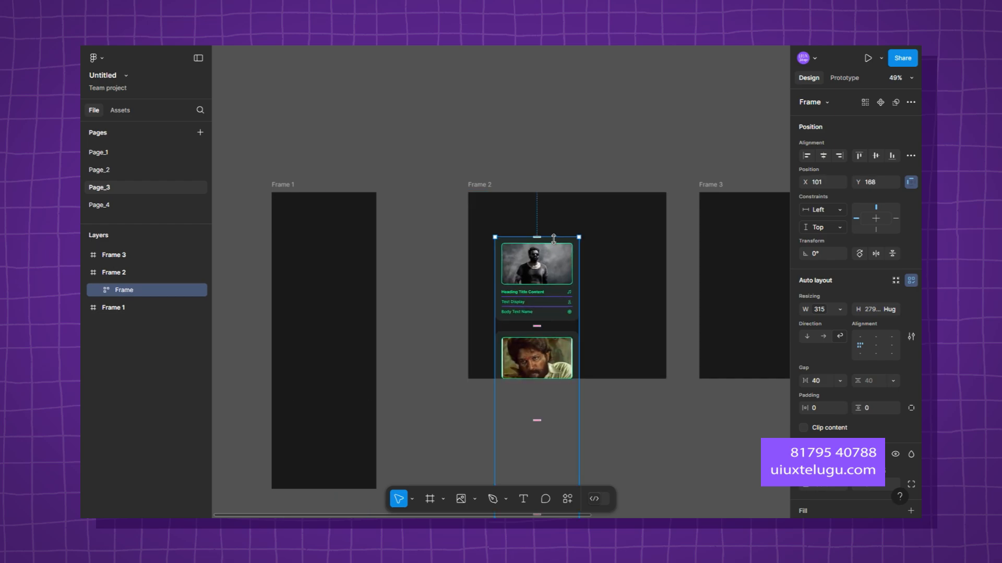
# Rename Frame 1 as "Frame 1 Mobile".
pyautogui.click(281, 186)
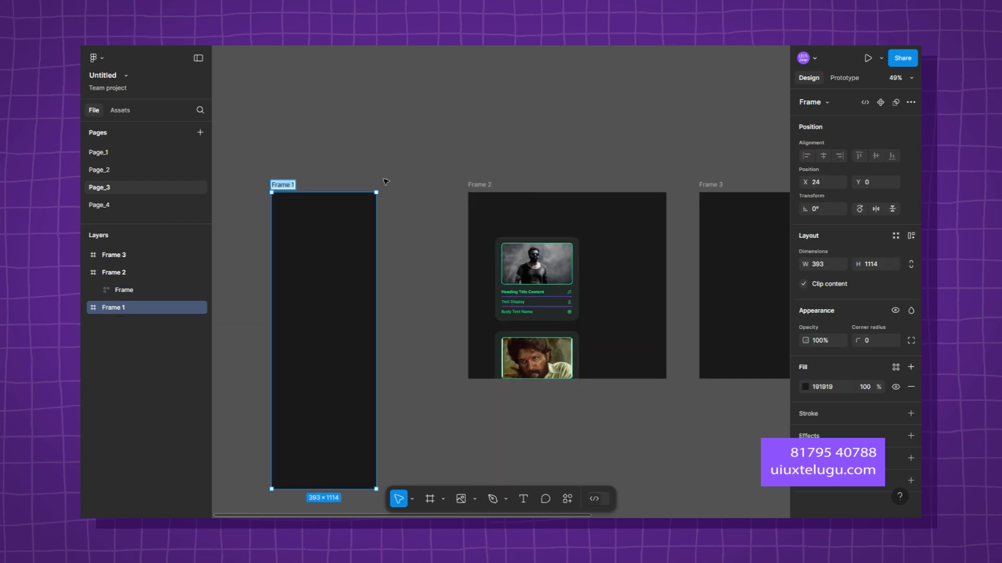
pyautogui.press('Right')
pyautogui.write('Mobile')
pyautogui.press('Return')
pyautogui.hscroll(1, 421, 186)
# Rename Frame 2 as "Frame 2 Tab".
pyautogui.doubleClick(475, 185)
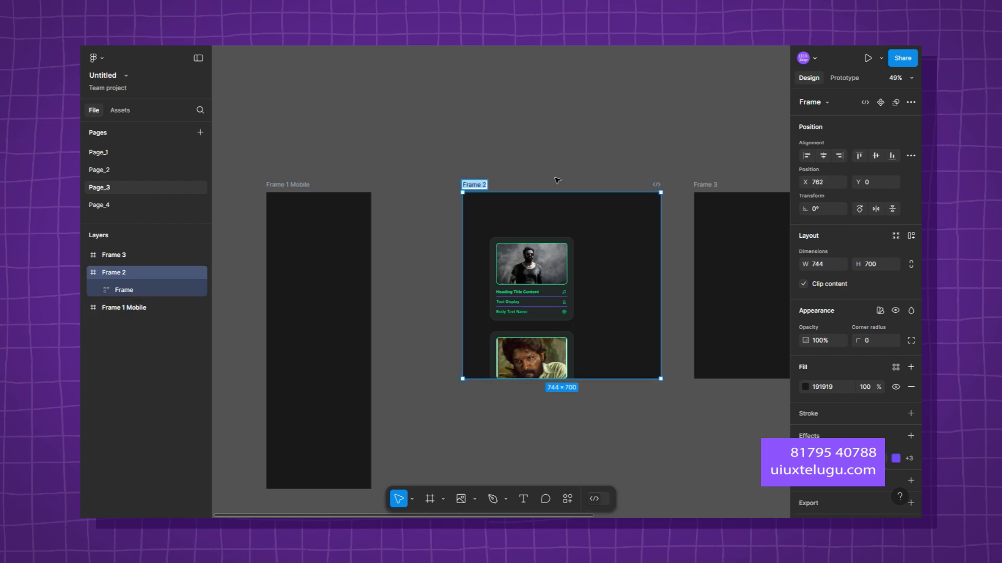
pyautogui.press('BackSpace')
pyautogui.write('Tab')
pyautogui.press('BackSpace')
pyautogui.press('BackSpace')
pyautogui.press('BackSpace')
pyautogui.hotkey('ctrl', 'z')
pyautogui.hotkey('ctrl', 'z')
pyautogui.press('Right')
pyautogui.write('Tab')
pyautogui.click(567, 177)
pyautogui.click(555, 264)
pyautogui.moveTo(625, 247); pyautogui.dragTo(538, 247)
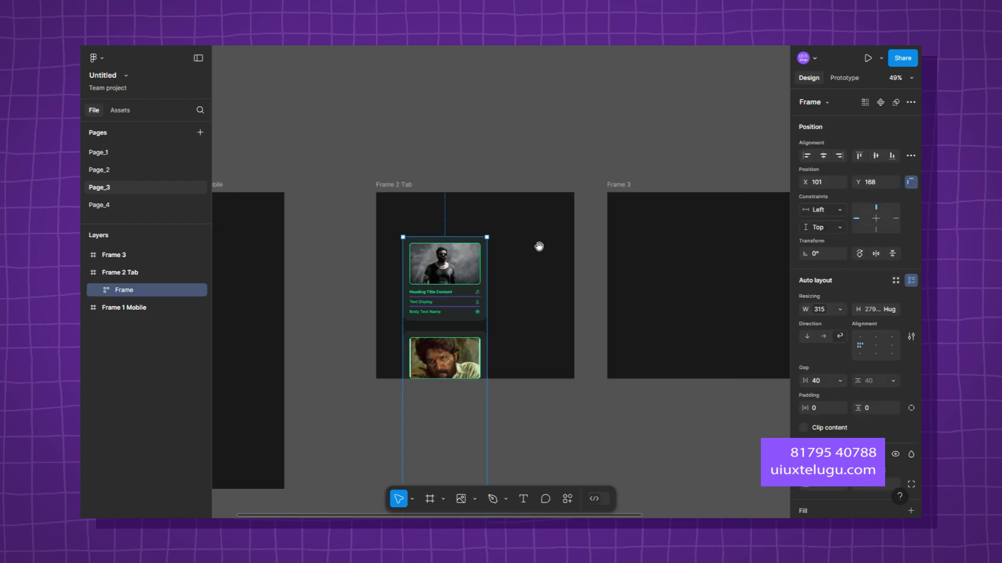
# Rename Frame 3 as "Frame 3 Desktop".
pyautogui.click(601, 147)
pyautogui.click(619, 184)
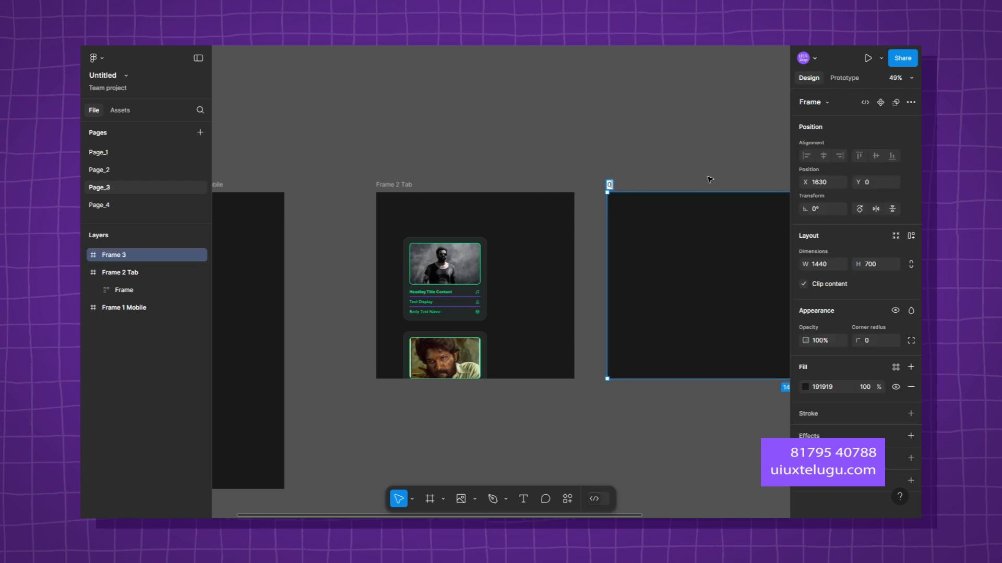
pyautogui.hotkey('ctrl', 'z')
pyautogui.press('End')
pyautogui.write('DEsktop')
pyautogui.press('Return')
pyautogui.doubleClick(641, 184)
pyautogui.press('End')
pyautogui.press('BackSpace')
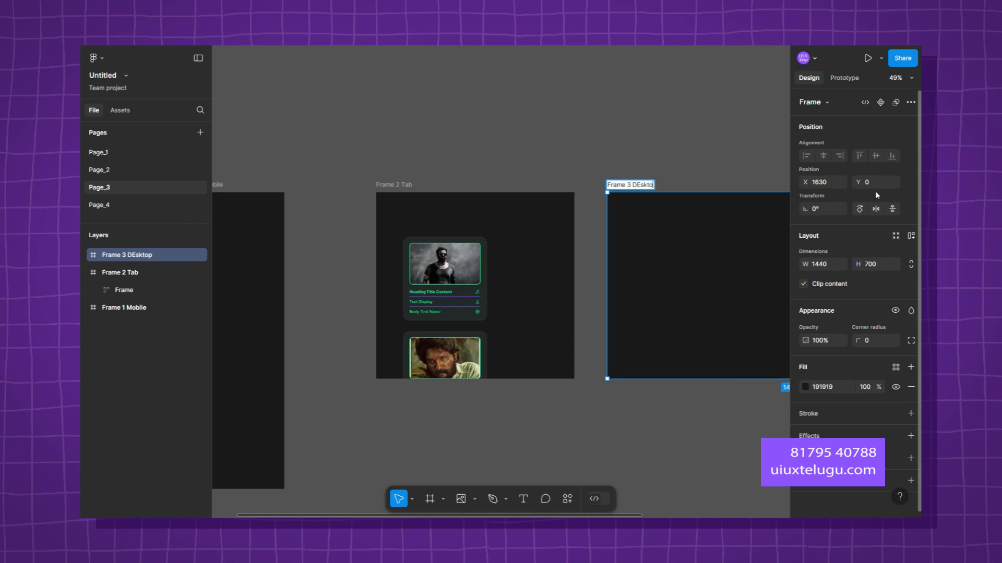
pyautogui.press('BackSpace')
pyautogui.press('BackSpace')
pyautogui.press('BackSpace')
pyautogui.press('BackSpace')
pyautogui.press('BackSpace')
pyautogui.write('esktop')
pyautogui.click(577, 152)
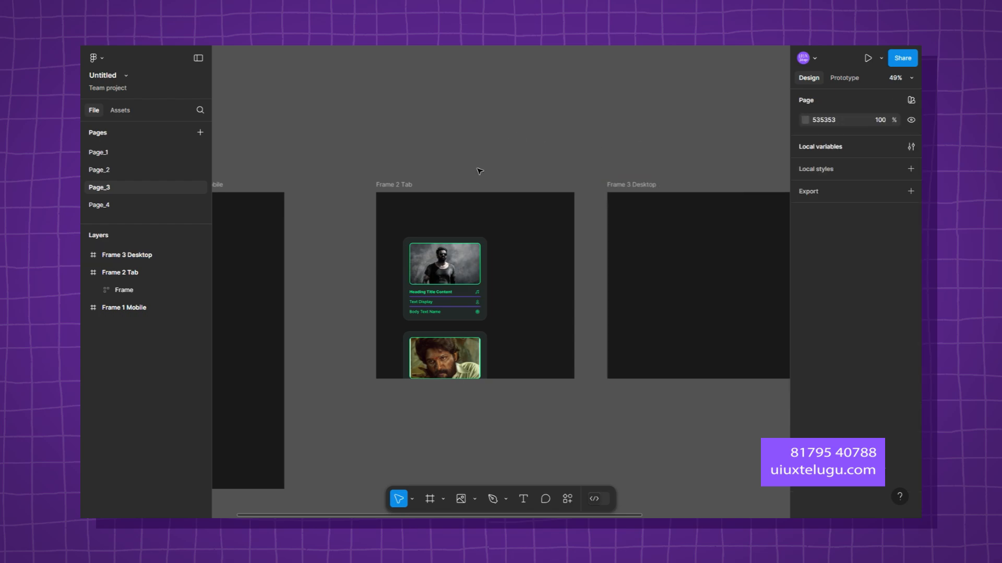
# Set Frame 2 Tab to the Tab mode of Collection 1.
pyautogui.click(392, 193)
pyautogui.click(442, 252)
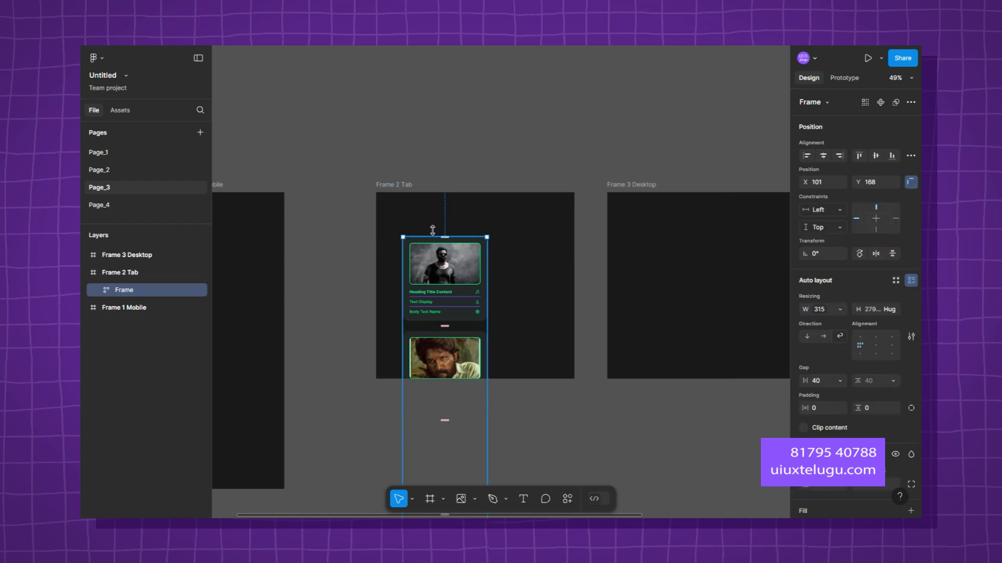
pyautogui.click(404, 191)
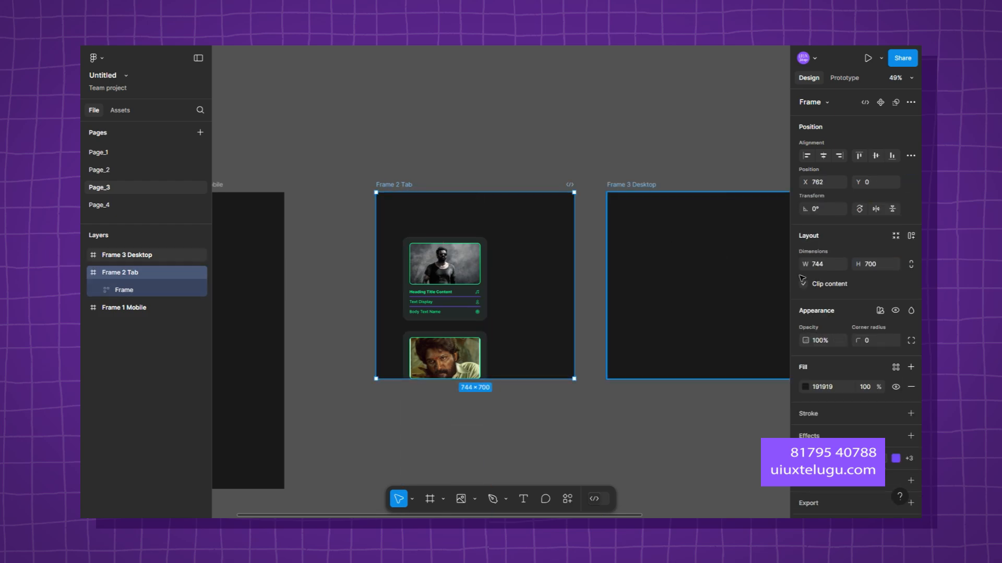
pyautogui.click(881, 310)
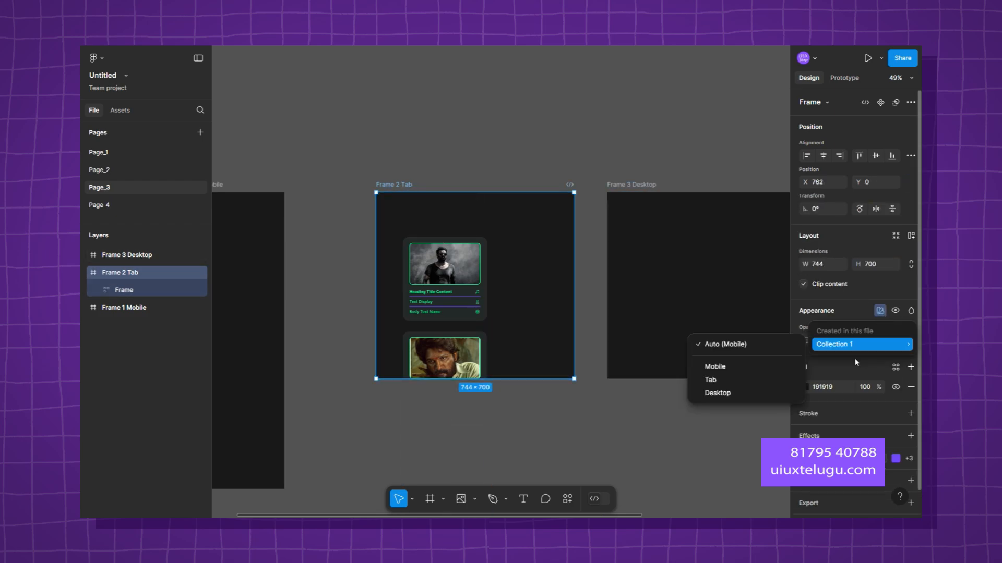
pyautogui.click(725, 380)
# Place the card column in Frame 3 Desktop at X 64, Y 125, and set that frame to the Desktop mode of Collection 1.
pyautogui.moveTo(497, 288)
pyautogui.mouseDown()
pyautogui.moveTo(479, 289)
pyautogui.moveTo(443, 254)
pyautogui.moveTo(644, 268)
pyautogui.moveTo(695, 261)
pyautogui.moveTo(488, 278)
pyautogui.mouseUp()
pyautogui.click(455, 263)
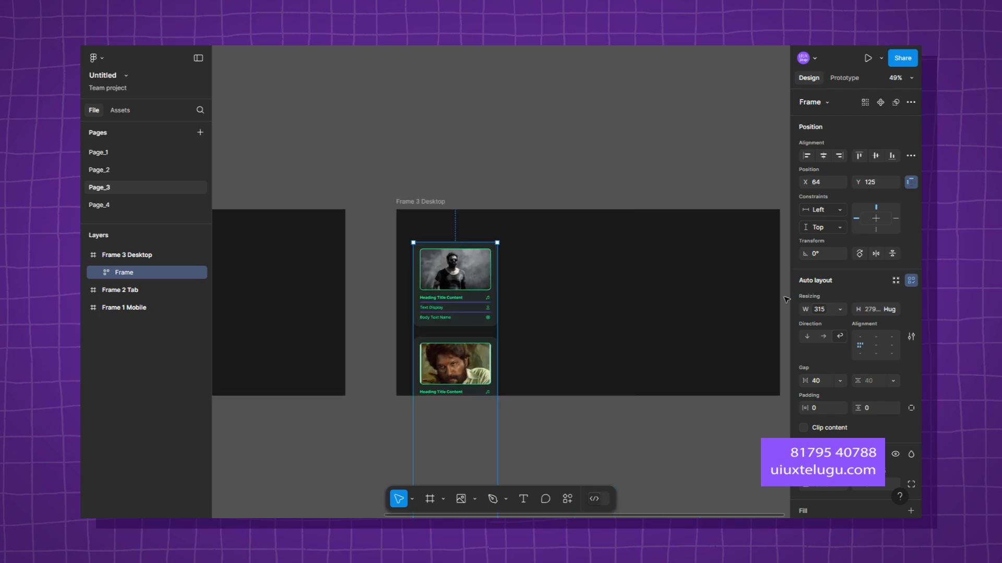
pyautogui.click(474, 222)
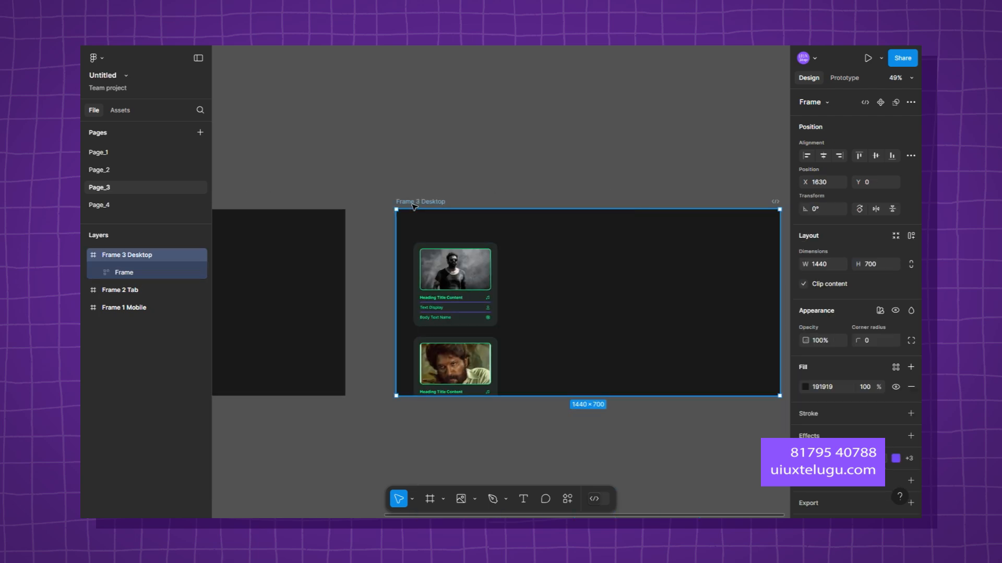
pyautogui.click(879, 311)
pyautogui.moveTo(862, 345)
pyautogui.click(717, 392)
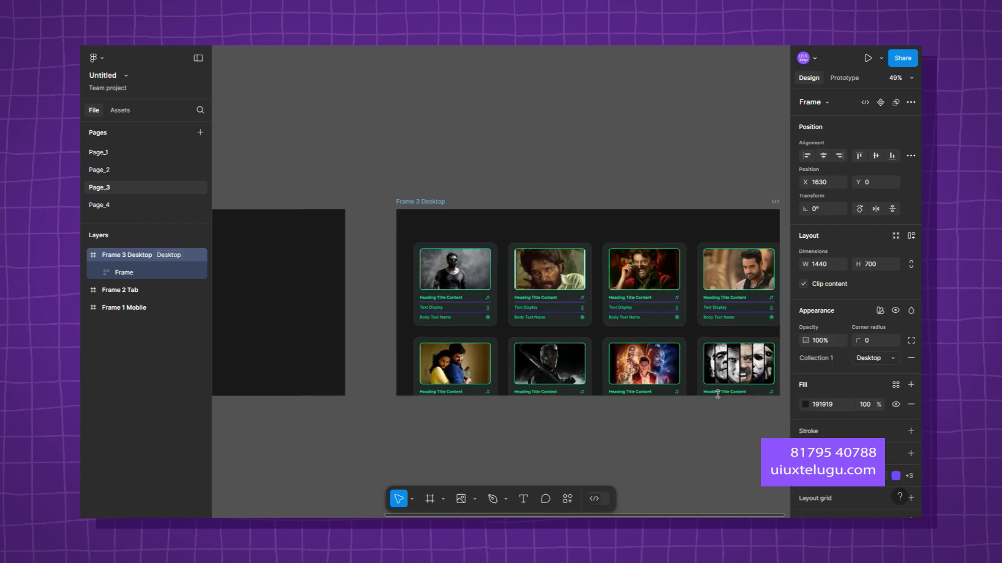
# Narrow the card list in Frame 3 Desktop to a width of 1380 and centre it horizontally within the frame.
pyautogui.click(582, 305)
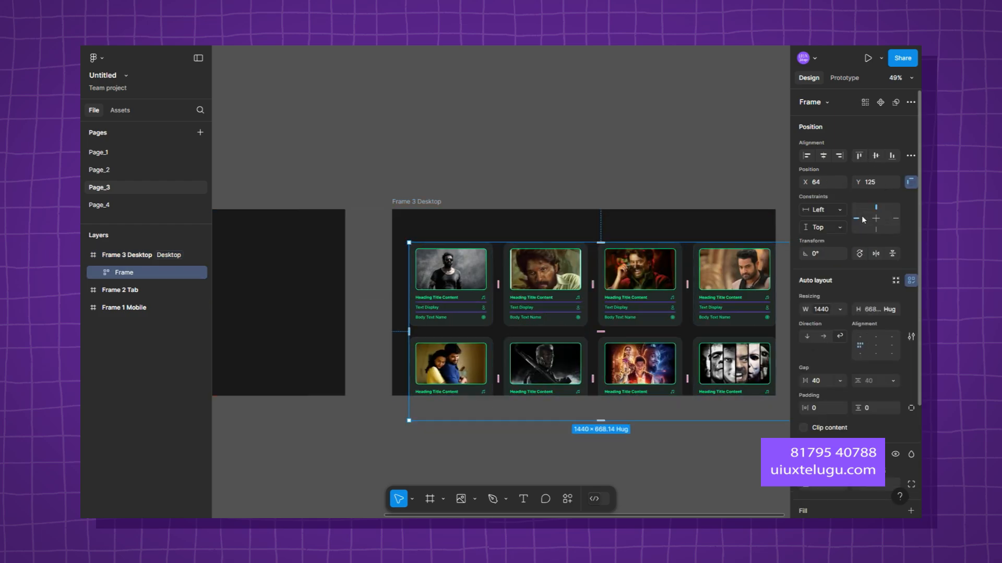
pyautogui.click(824, 157)
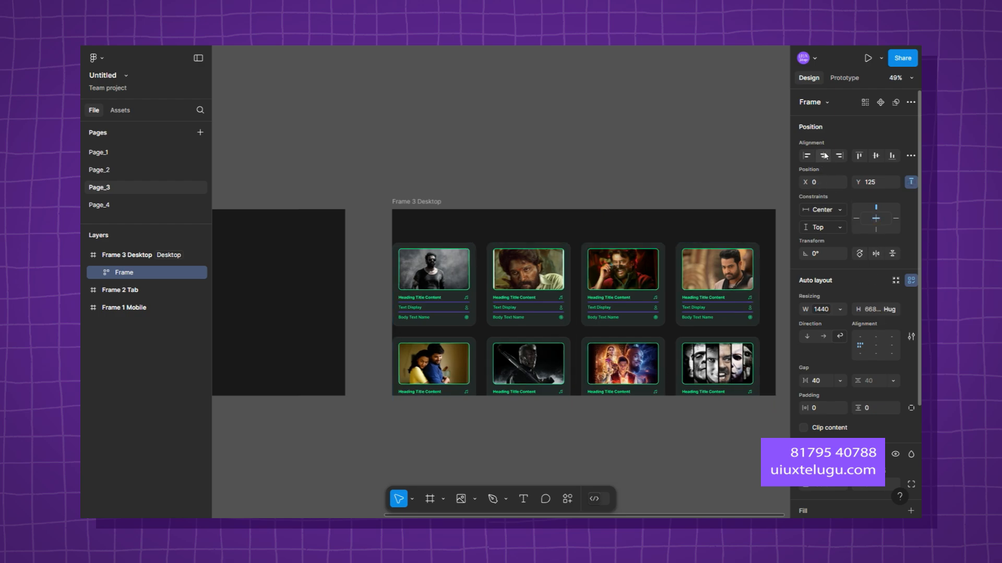
pyautogui.moveTo(775, 312); pyautogui.dragTo(759, 313)
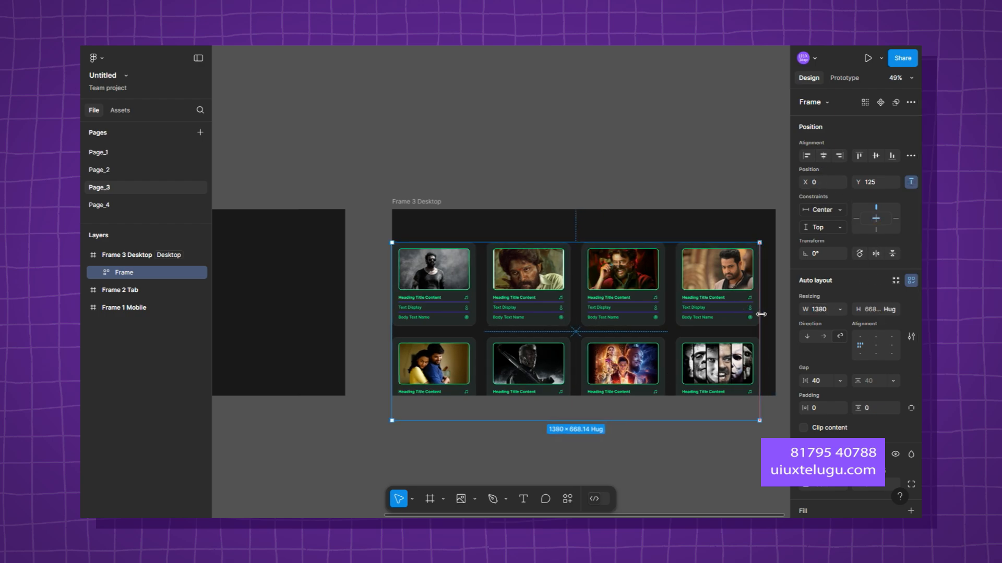
pyautogui.click(823, 158)
pyautogui.click(469, 192)
pyautogui.scroll(-3, 468, 190)
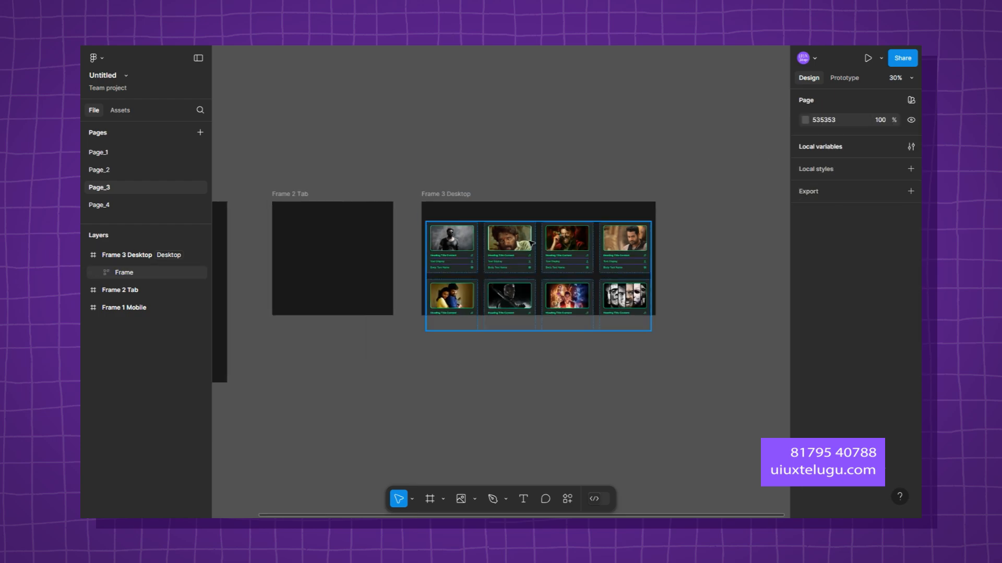
# Try the card list across the frames, and return it to the empty canvas beside Frame 1 Mobile.
pyautogui.click(536, 242)
pyautogui.moveTo(535, 242); pyautogui.dragTo(309, 149)
pyautogui.moveTo(519, 145); pyautogui.dragTo(585, 171)
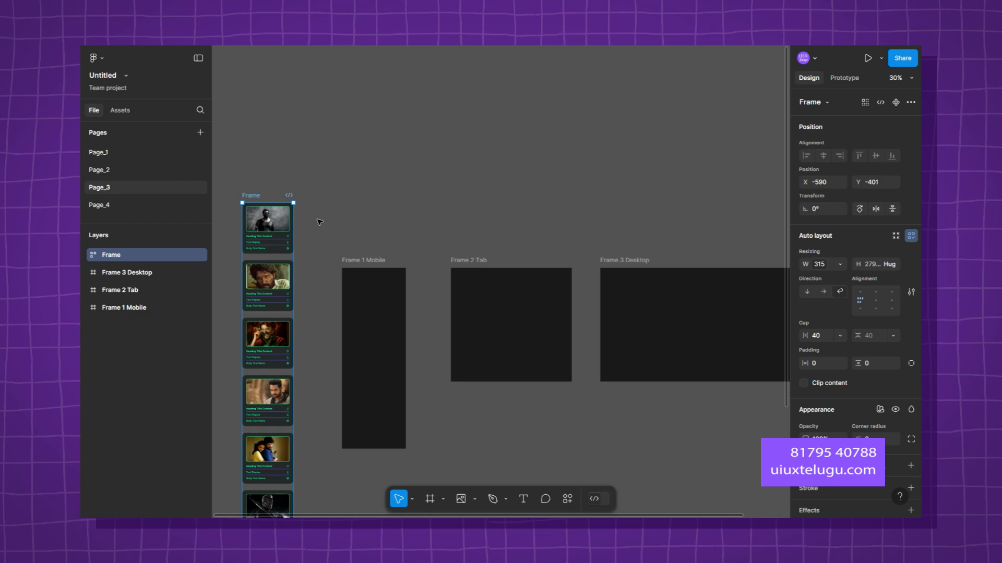
pyautogui.moveTo(291, 233); pyautogui.dragTo(468, 288)
pyautogui.moveTo(596, 301); pyautogui.dragTo(260, 224)
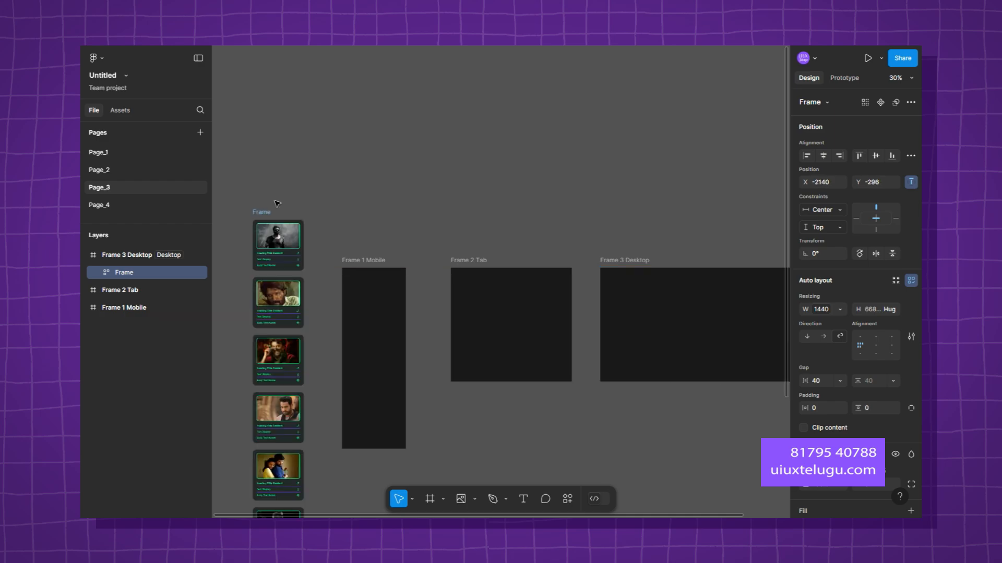
pyautogui.click(399, 201)
# Lengthen Frame 1 Mobile, Frame 2 Tab and Frame 3 Desktop downward, making Frame 2 Tab about 2606 high.
pyautogui.scroll(-3, 398, 201)
pyautogui.click(390, 314)
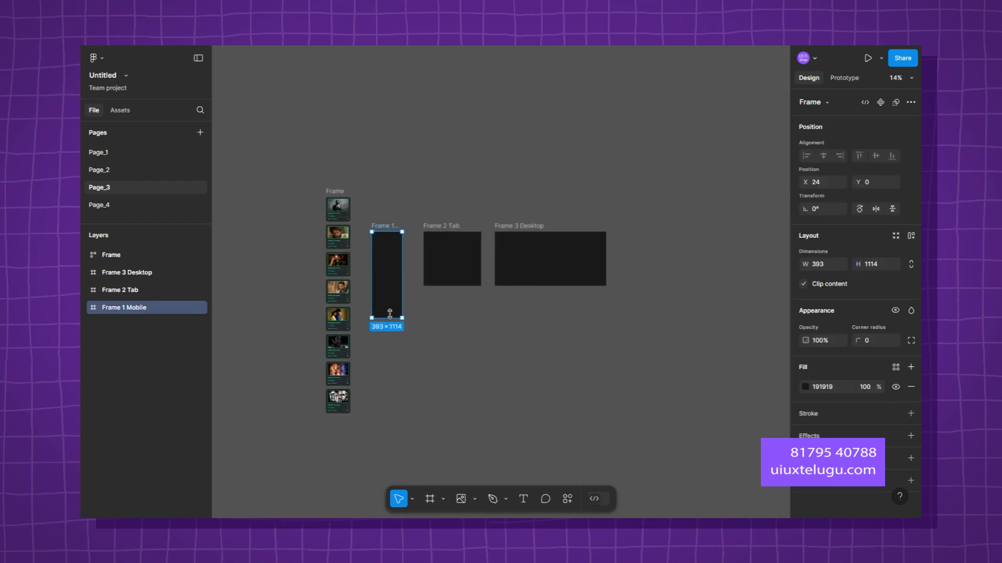
pyautogui.moveTo(389, 317); pyautogui.dragTo(385, 470)
pyautogui.click(454, 261)
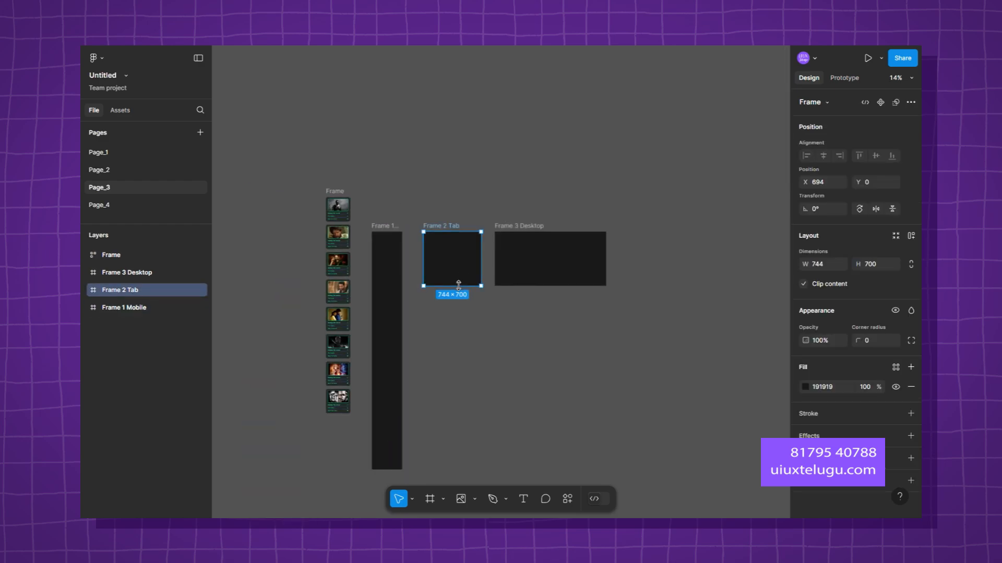
pyautogui.moveTo(452, 286); pyautogui.dragTo(448, 439)
pyautogui.click(554, 273)
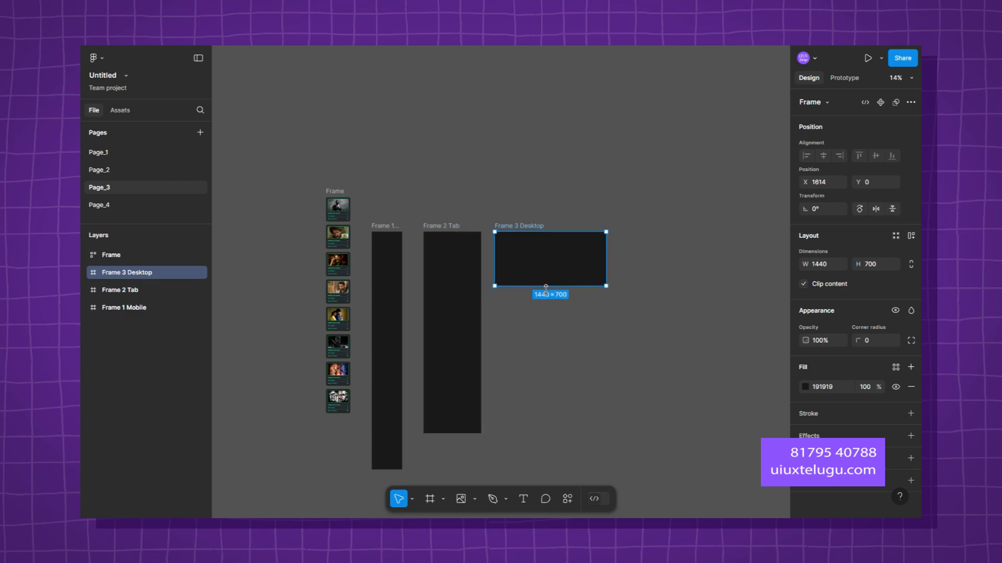
pyautogui.moveTo(544, 287); pyautogui.dragTo(544, 427)
pyautogui.click(315, 163)
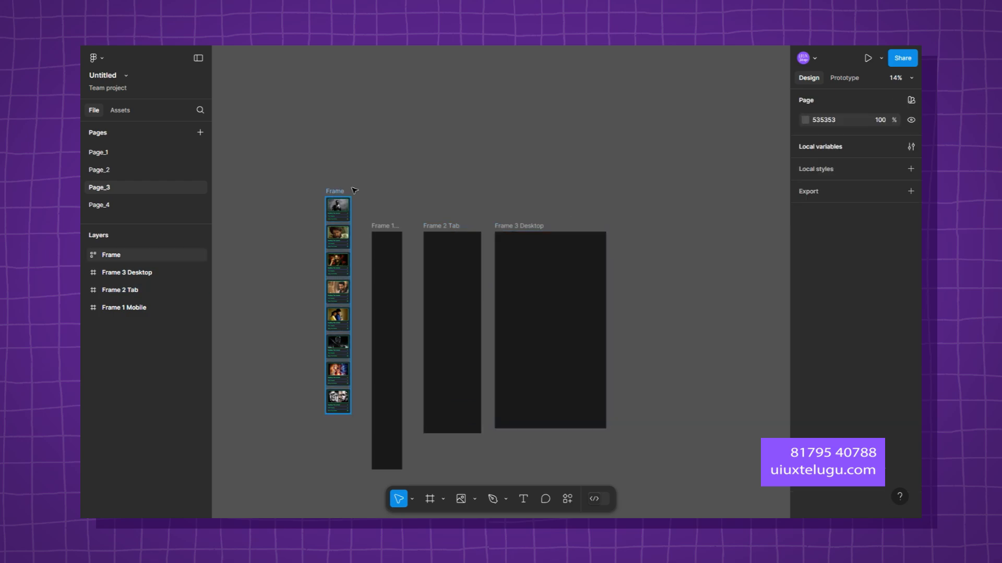
# Move the card list into Frame 3 Desktop at about X 77, Y 395.
pyautogui.hotkey('shift', '1')
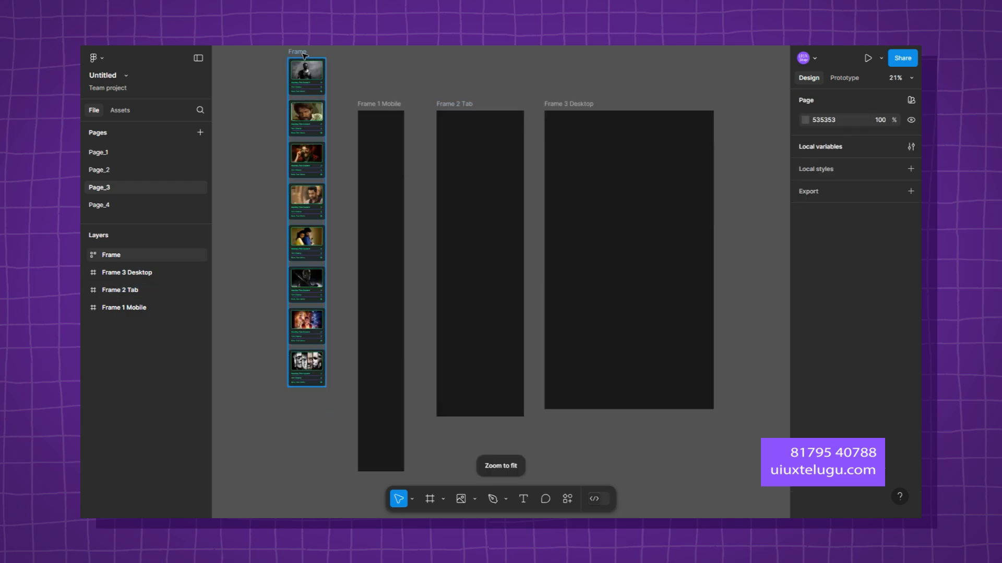
pyautogui.click(369, 140)
pyautogui.moveTo(369, 141); pyautogui.dragTo(567, 156)
pyautogui.click(784, 155)
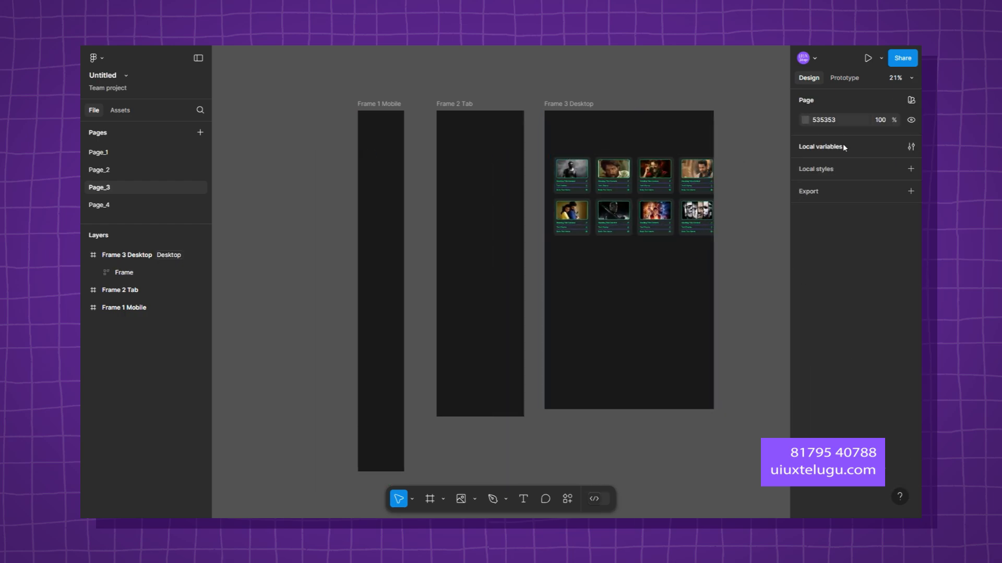
# Set the Desktop value of the breakpoint_Values variable to 1200, and inspect the card list in Frame 3 Desktop.
pyautogui.click(852, 149)
pyautogui.click(747, 282)
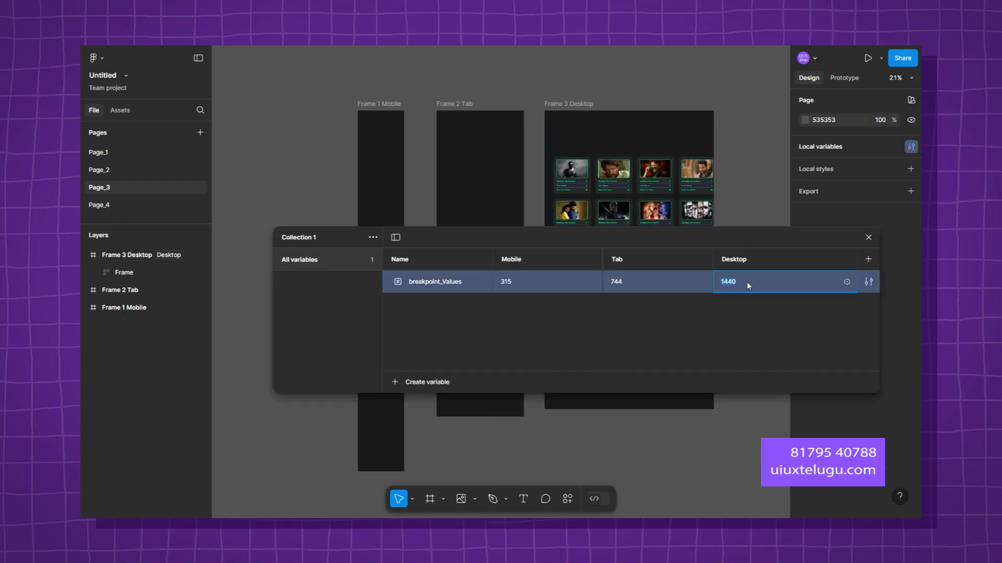
pyautogui.write('1200')
pyautogui.press('Return')
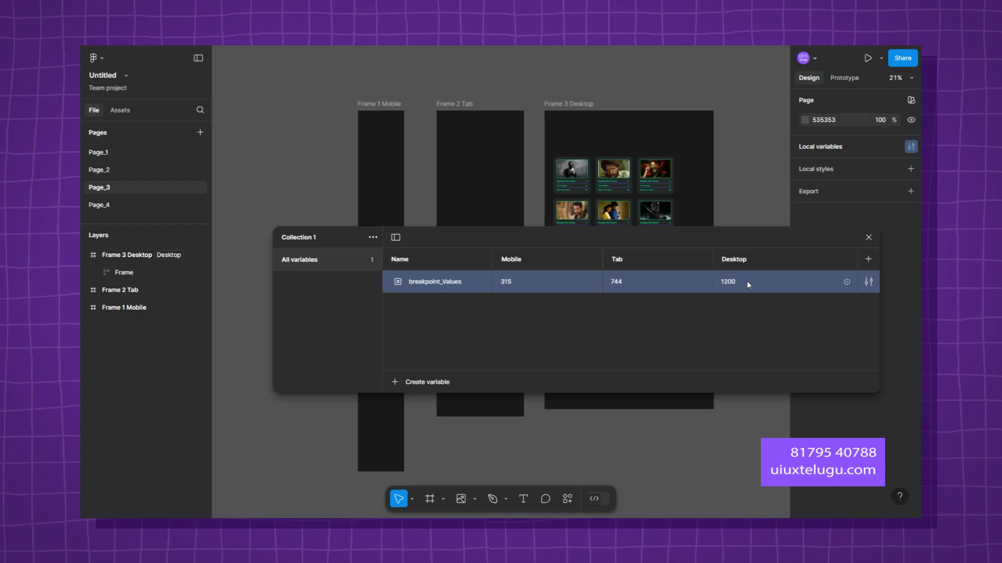
pyautogui.moveTo(753, 234); pyautogui.dragTo(655, 413)
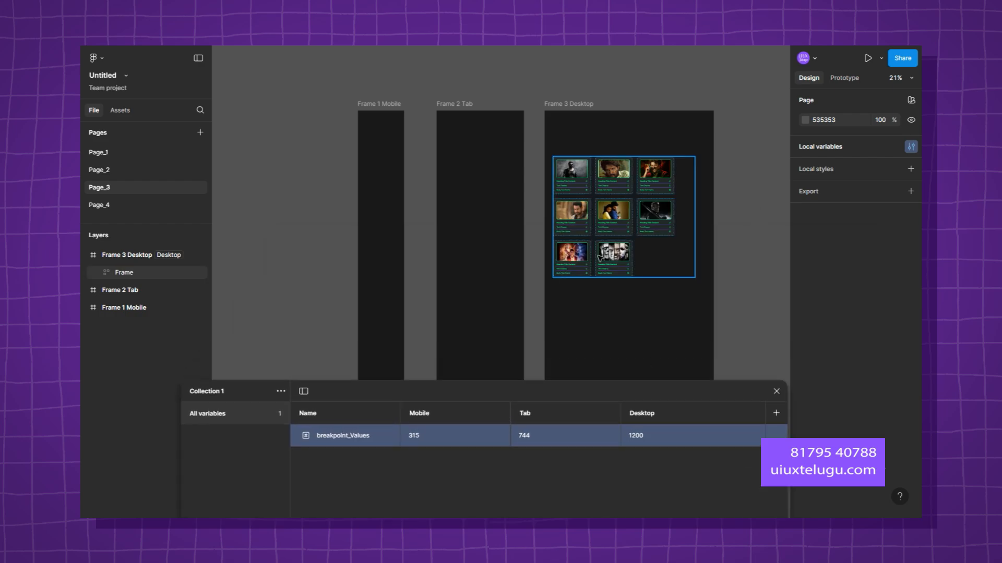
pyautogui.click(619, 185)
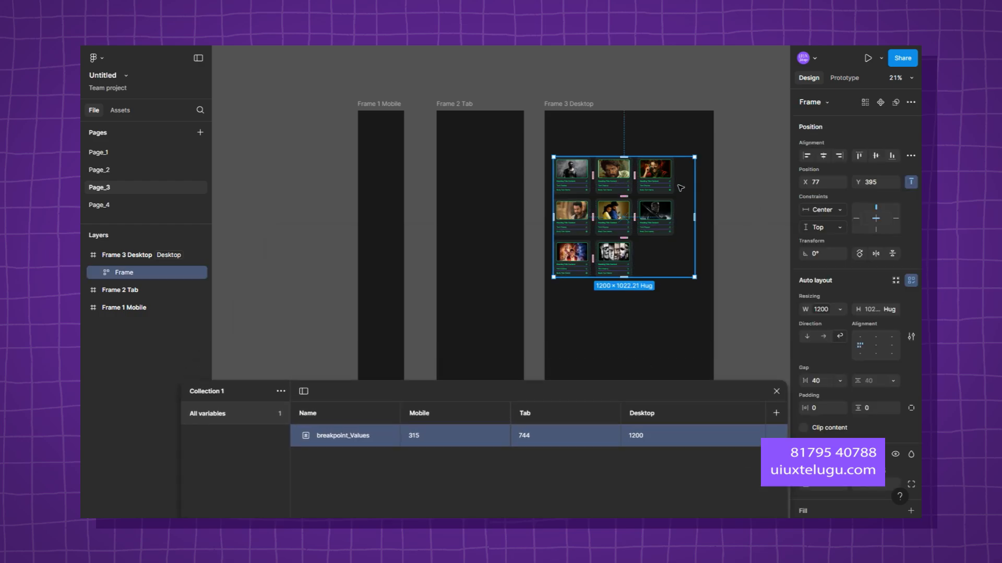
pyautogui.click(736, 185)
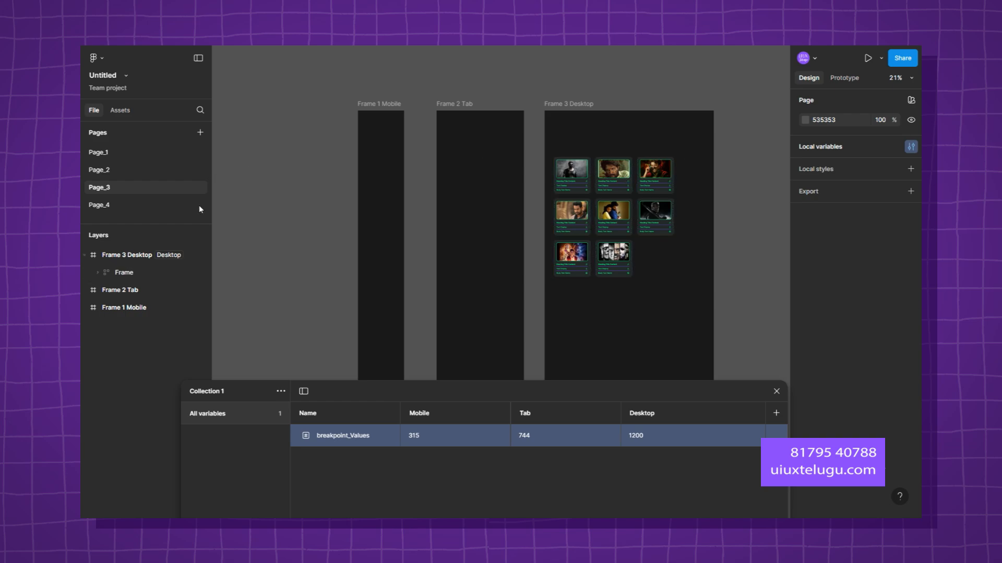
# Look at the Spotify layouts on Page_4, return to Page_3 and select Frame 2 Tab.
pyautogui.click(137, 206)
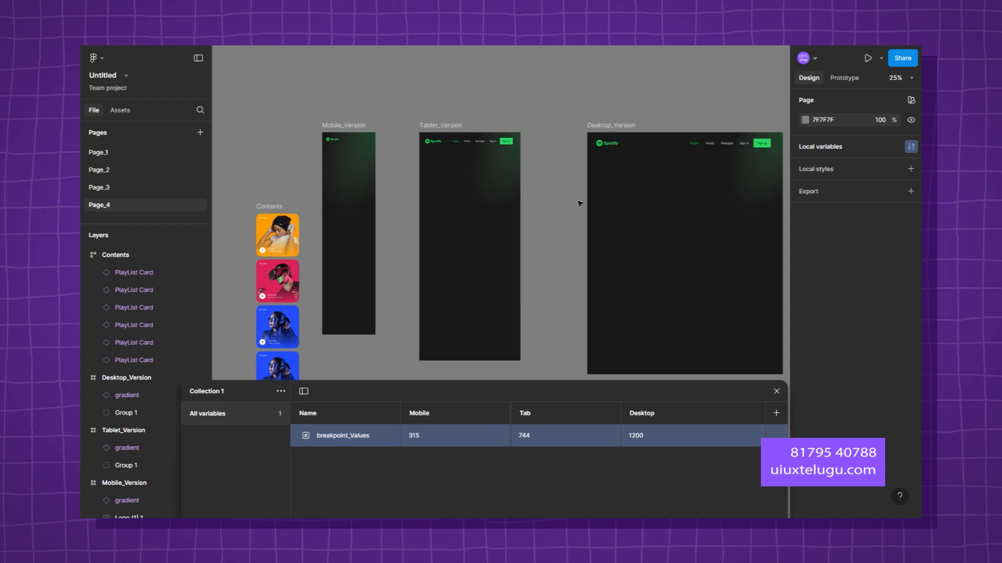
pyautogui.scroll(3, 267, 98)
pyautogui.click(104, 187)
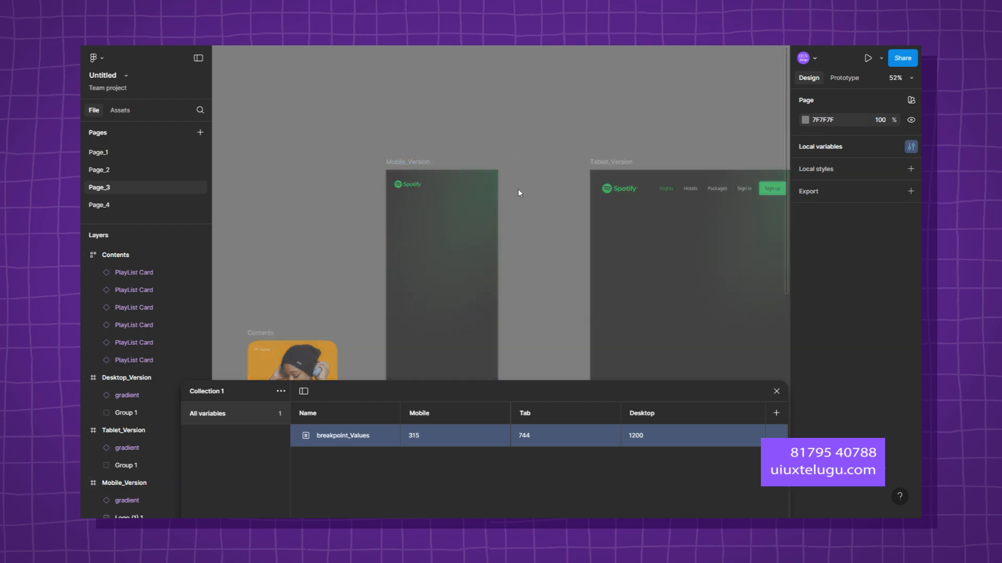
pyautogui.click(377, 116)
pyautogui.click(462, 110)
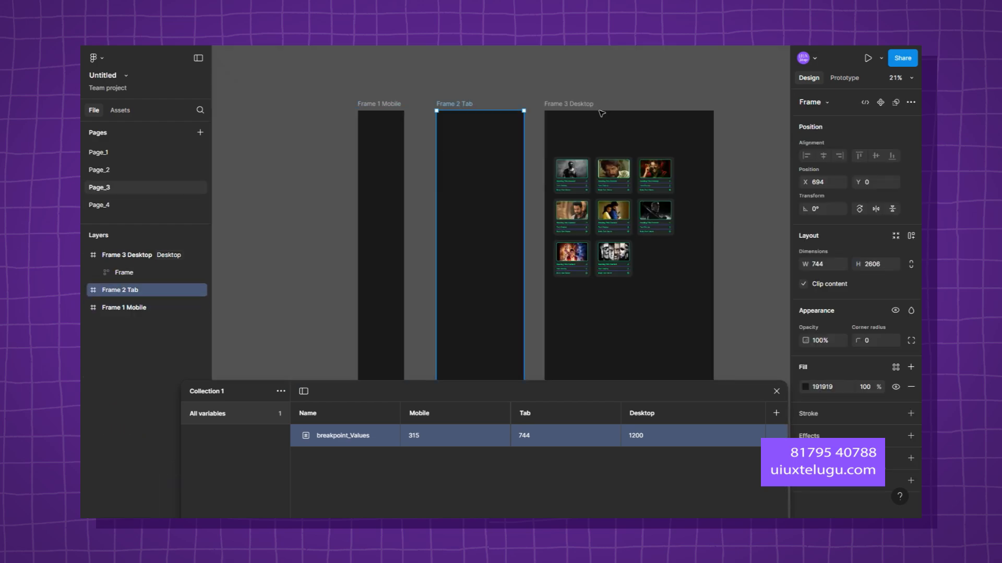
# Examine the dimensions of the Mobile_Version, Tablet_Version and Desktop_Version frames on Page_4.
pyautogui.click(600, 112)
pyautogui.click(151, 206)
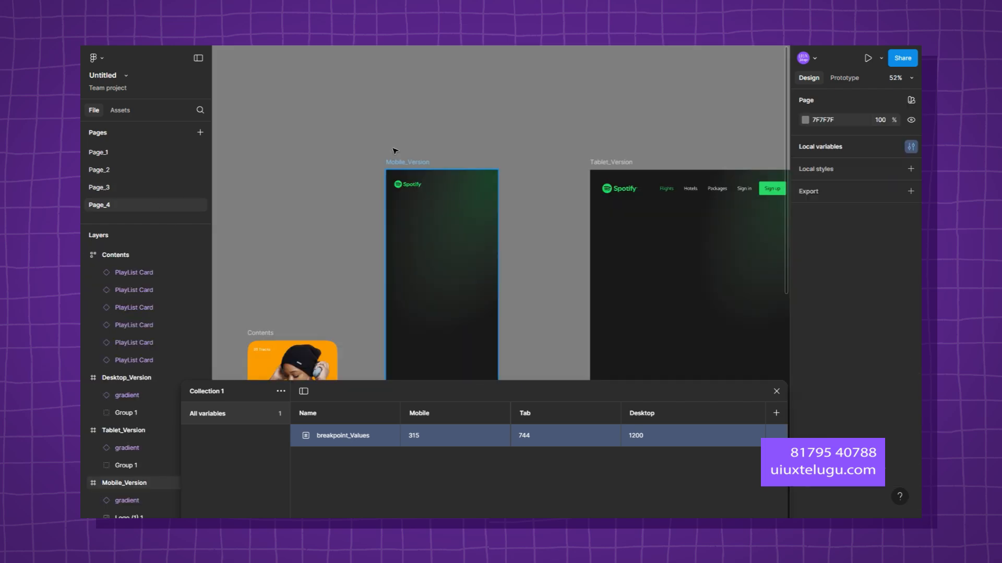
pyautogui.click(415, 166)
pyautogui.click(630, 164)
pyautogui.moveTo(699, 127); pyautogui.dragTo(307, 125)
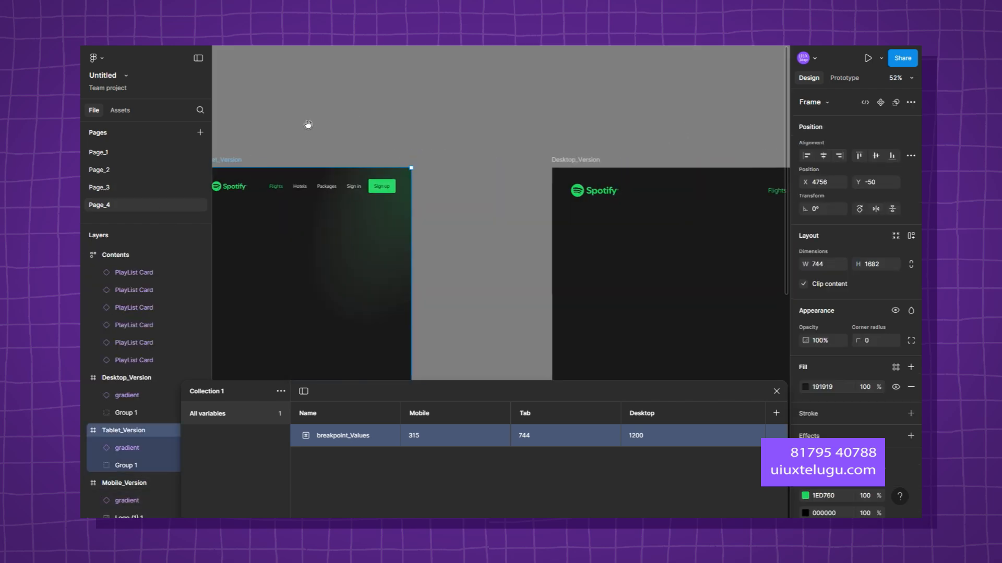
pyautogui.click(576, 160)
pyautogui.scroll(-3, 490, 181)
pyautogui.moveTo(457, 154); pyautogui.dragTo(552, 139)
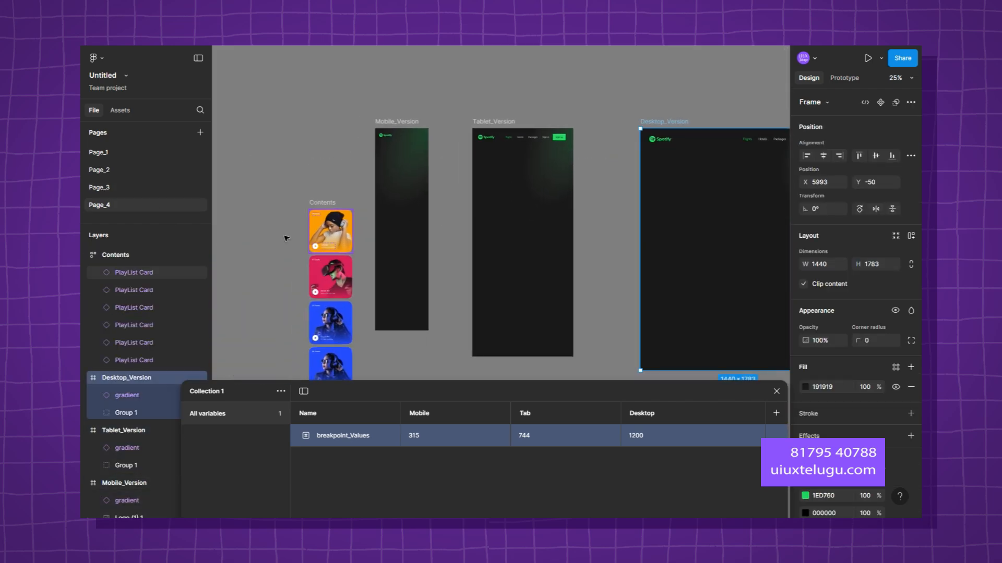
# Move the card list on Page_3 out of Frame 3 Desktop onto the empty canvas beside Frame 1 Mobile, at about X -1189, Y 362.
pyautogui.click(128, 189)
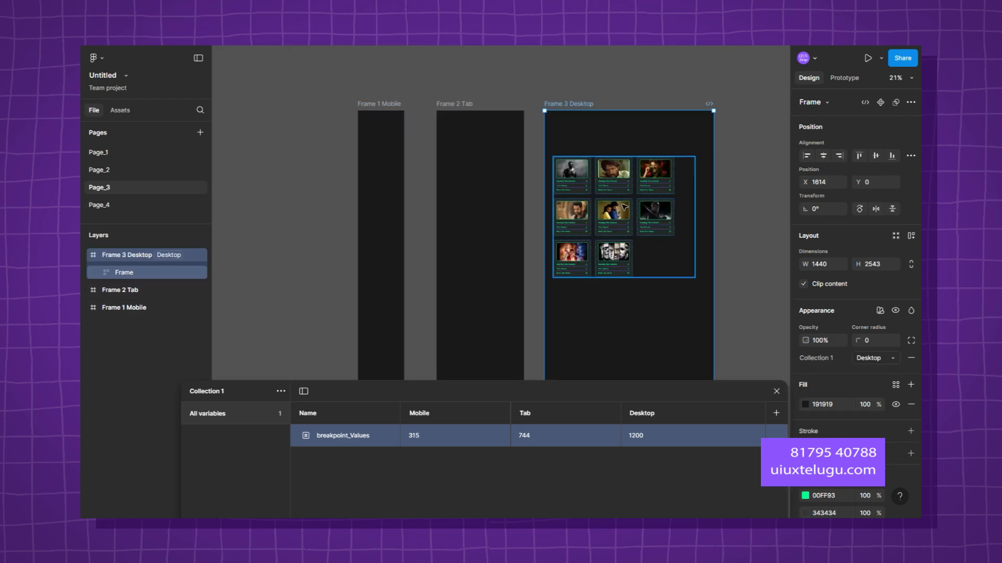
pyautogui.click(661, 203)
pyautogui.moveTo(661, 204); pyautogui.dragTo(306, 182)
pyautogui.hscroll(-2, 306, 182)
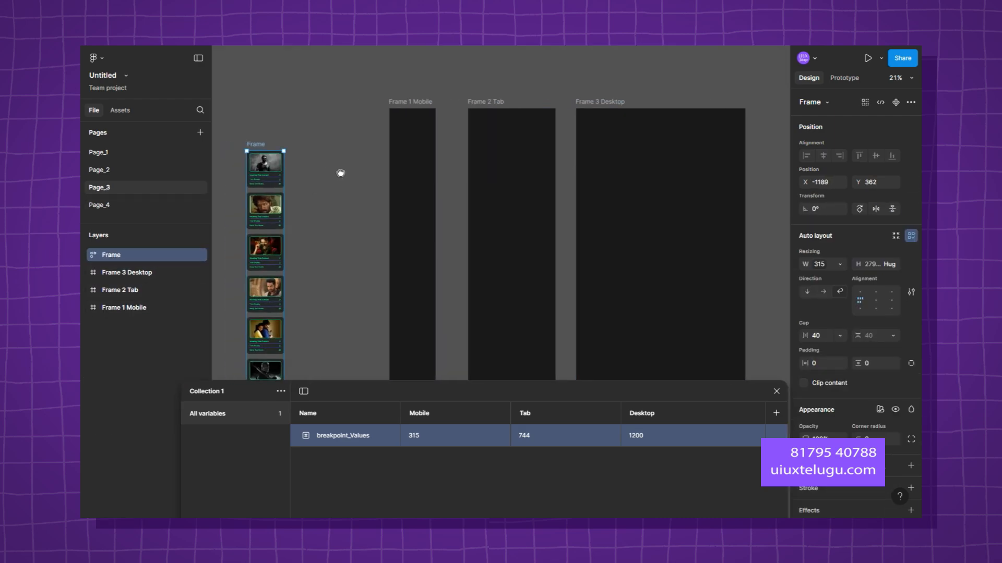
# Move the Contents playlist card list on Page_4 into the Mobile_Version frame at about X 39, Y 287.
pyautogui.click(120, 204)
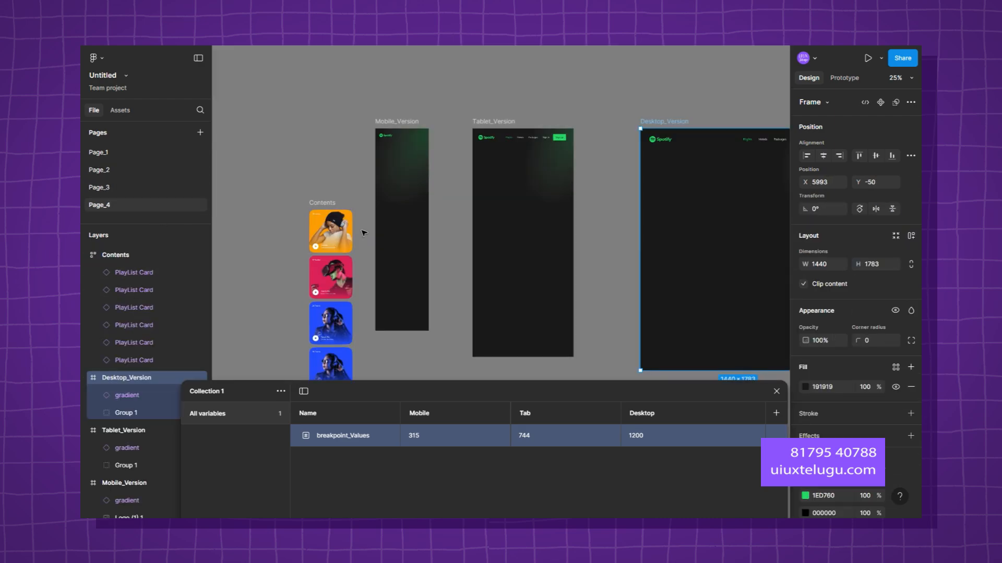
pyautogui.scroll(5, 360, 225)
pyautogui.scroll(-5, 360, 225)
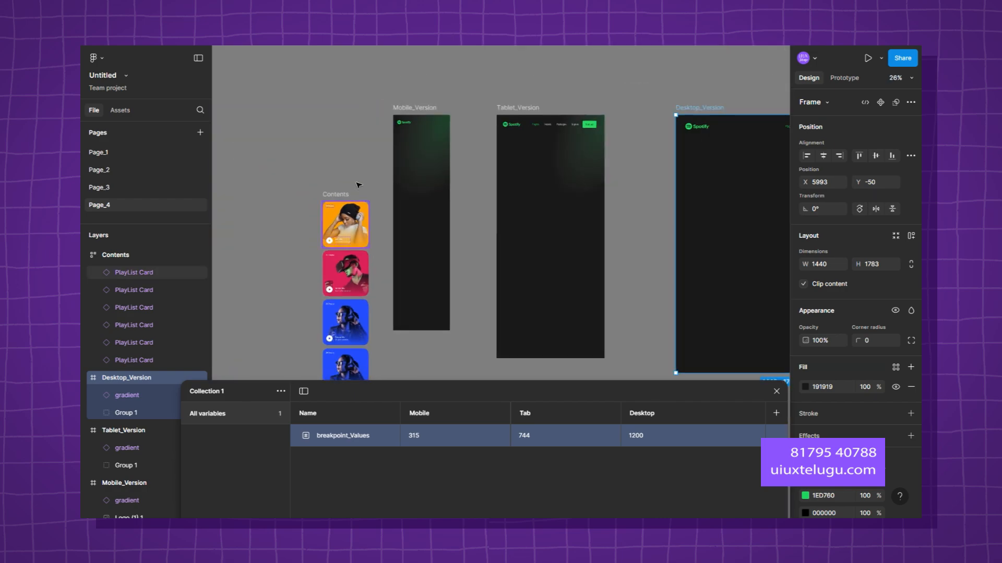
pyautogui.moveTo(360, 226); pyautogui.dragTo(277, 189)
pyautogui.scroll(-1, 578, 207)
pyautogui.click(312, 160)
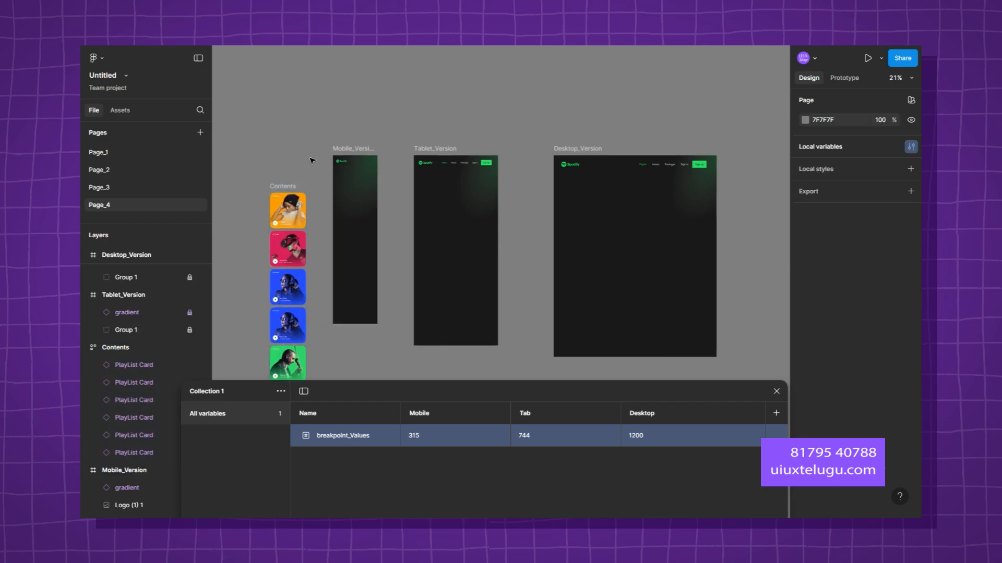
pyautogui.moveTo(284, 189); pyautogui.dragTo(356, 185)
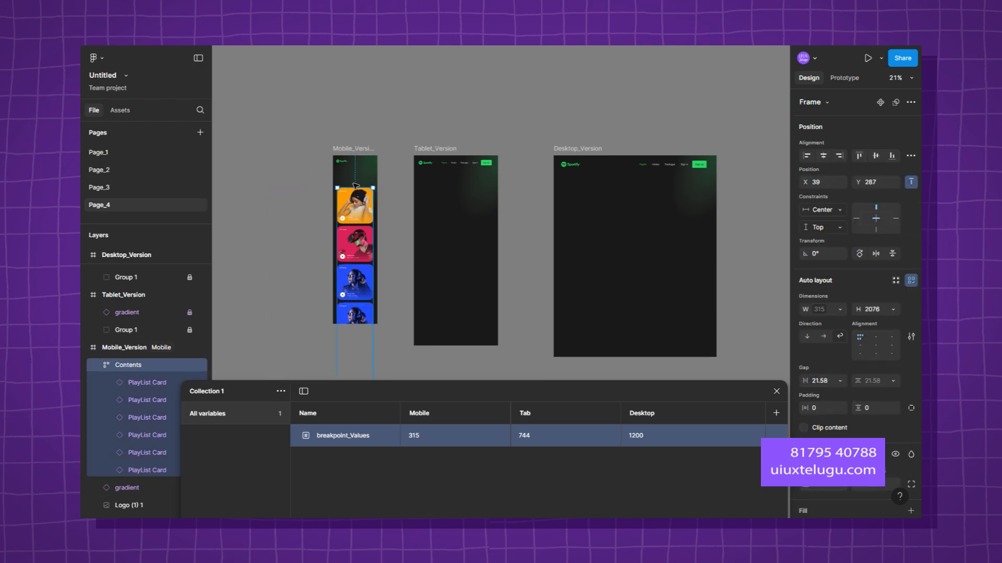
# Shorten the Mobile_Version frame to about 714 high, select its Contents list and close the variables table.
pyautogui.click(355, 156)
pyautogui.moveTo(361, 268); pyautogui.dragTo(363, 236)
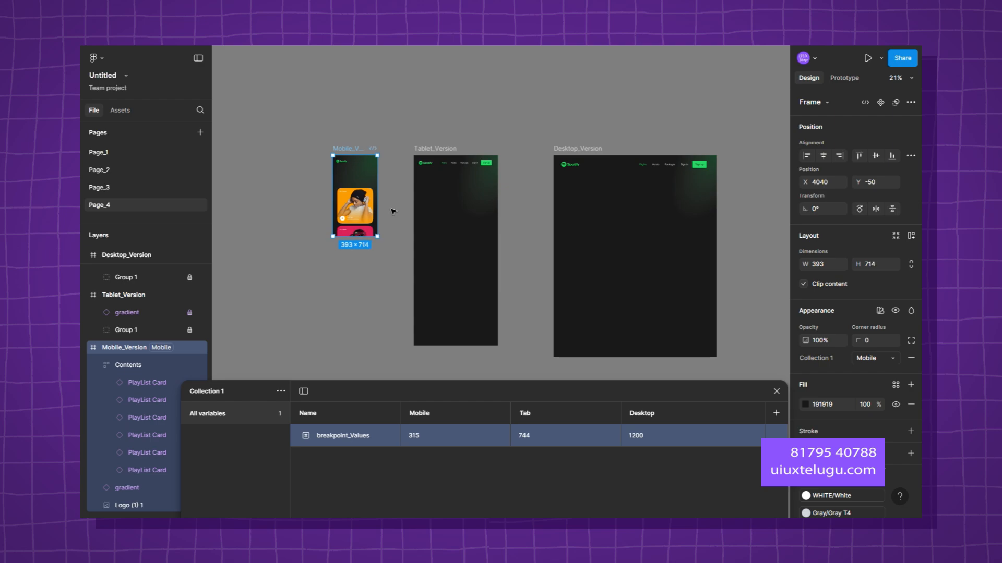
pyautogui.click(359, 215)
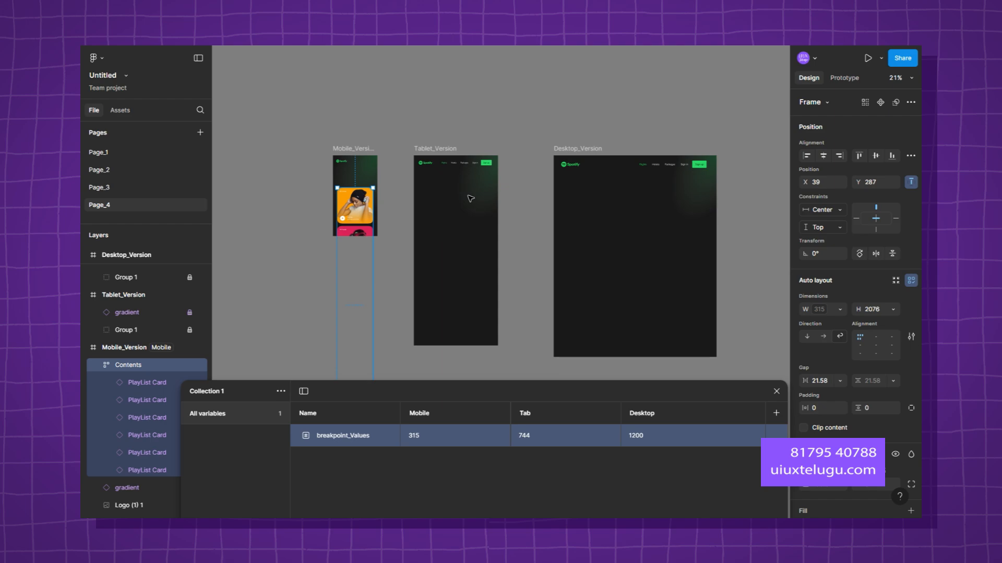
pyautogui.click(776, 391)
pyautogui.scroll(3, 483, 429)
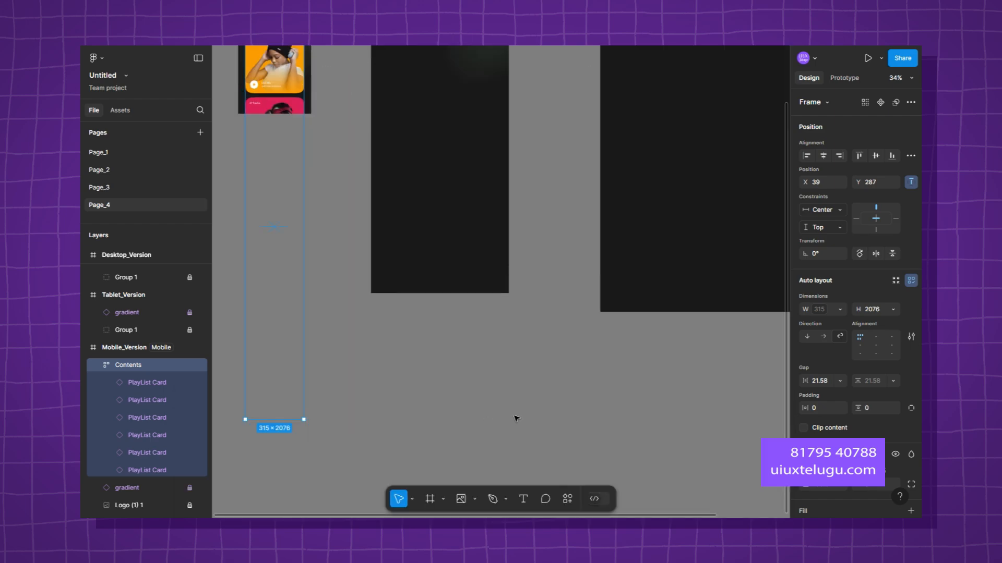
pyautogui.press('t')
pyautogui.click(411, 332)
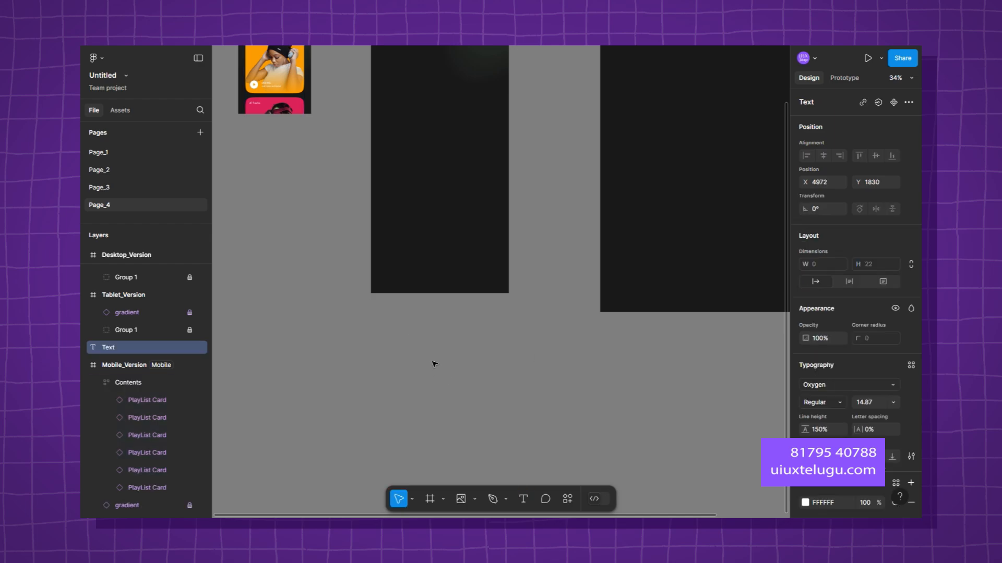
pyautogui.scroll(10, 420, 345)
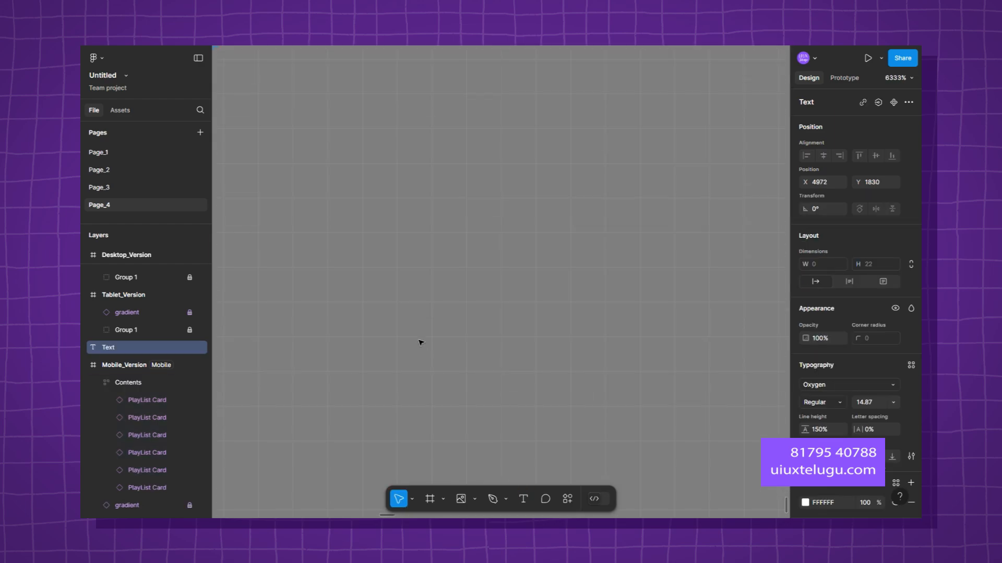
pyautogui.scroll(-3, 420, 343)
pyautogui.press('Escape')
pyautogui.hotkey('shift', '1')
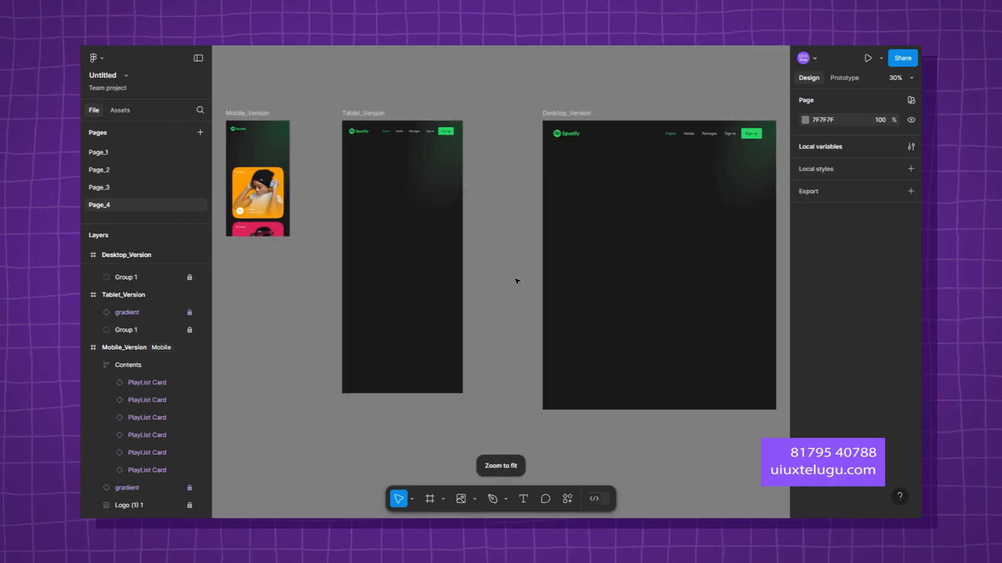